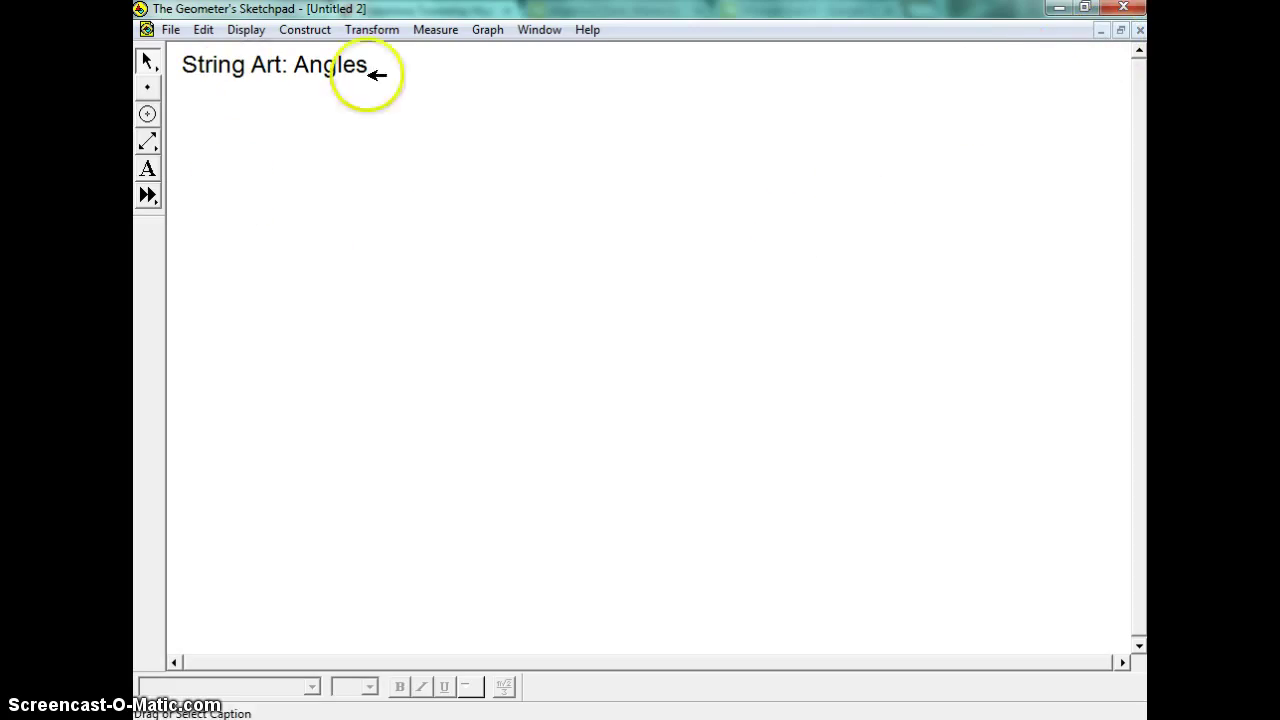
Draw a horizontal ray across the lower middle of the sketch with the Ray tool.
left_click(149, 144)
left_click_drag(152, 150, 202, 137)
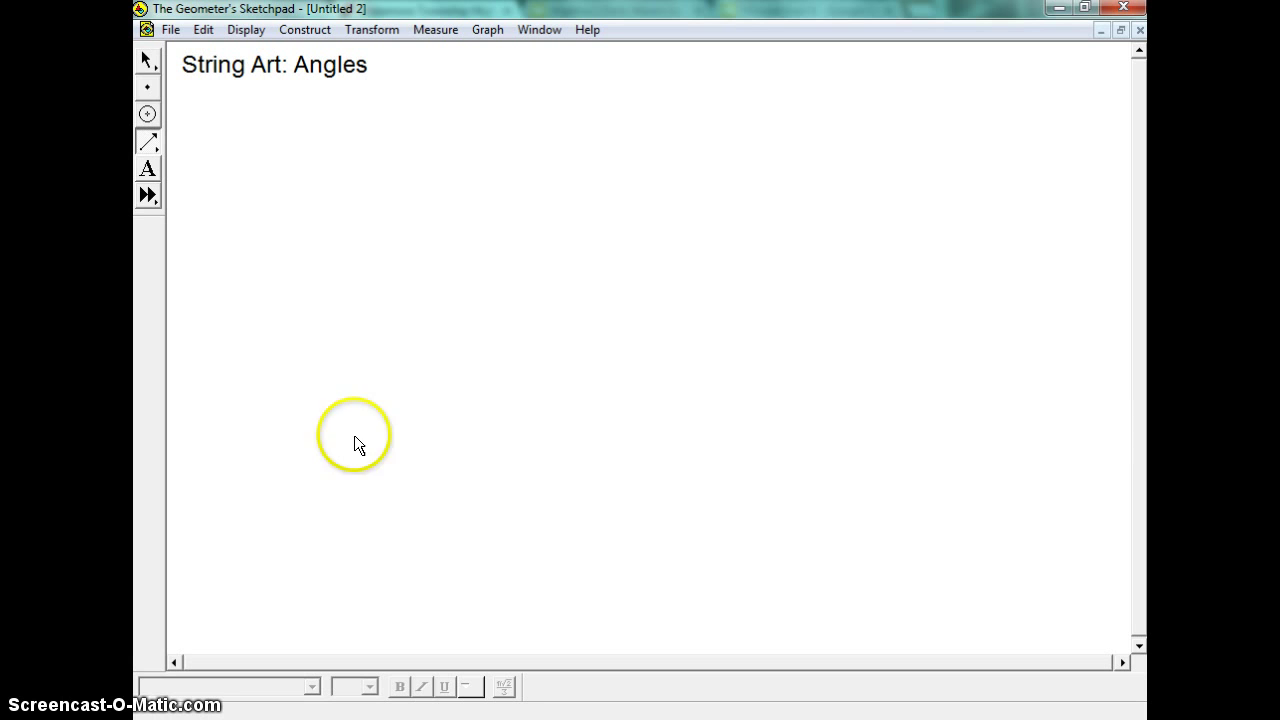
left_click_drag(356, 436, 826, 436)
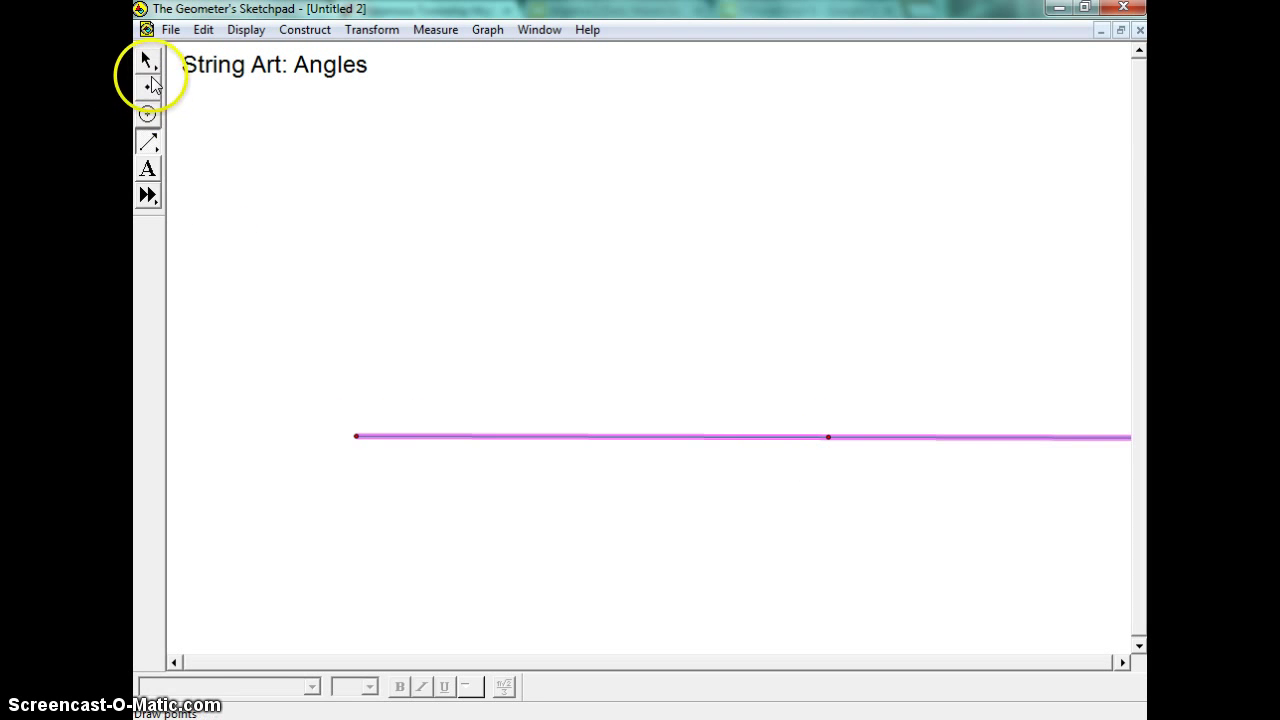
Show the labels A and B on the ray's endpoint and its second defining point.
left_click(147, 167)
left_click(356, 436)
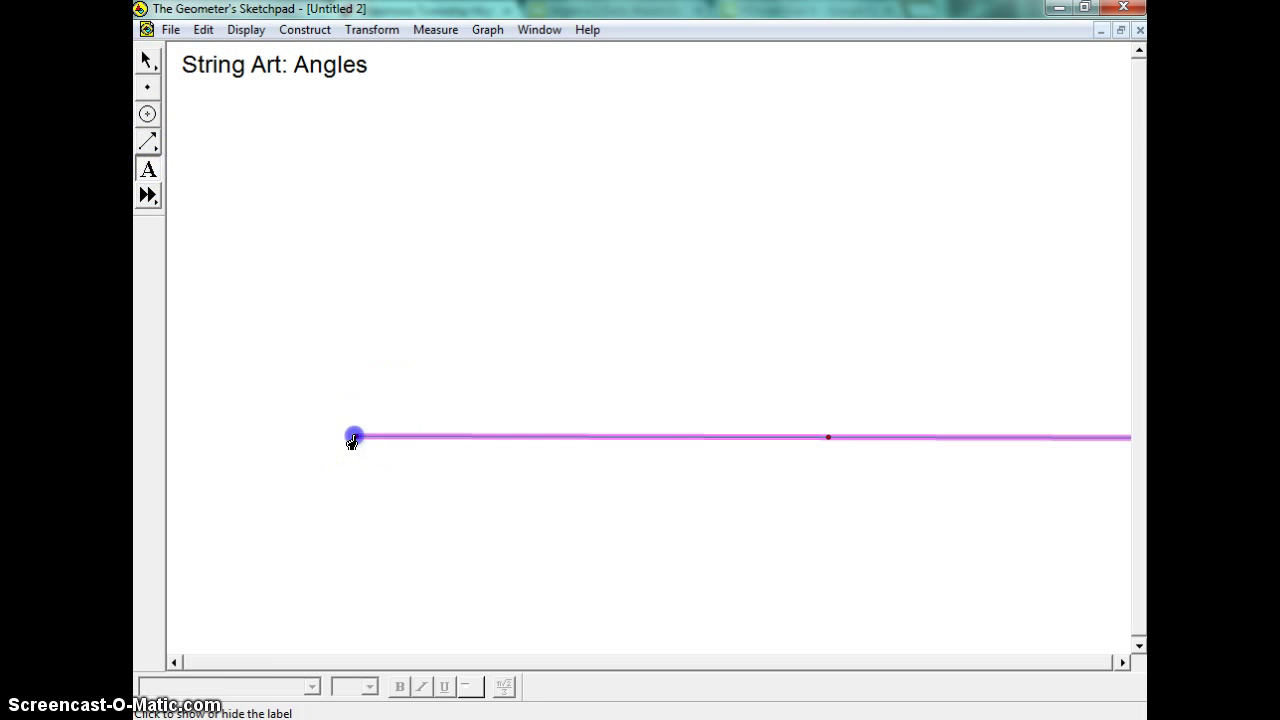
left_click(869, 453)
left_click(827, 439)
left_click(526, 297)
Reposition points A and B so that the ray runs exactly horizontal.
left_click(145, 60)
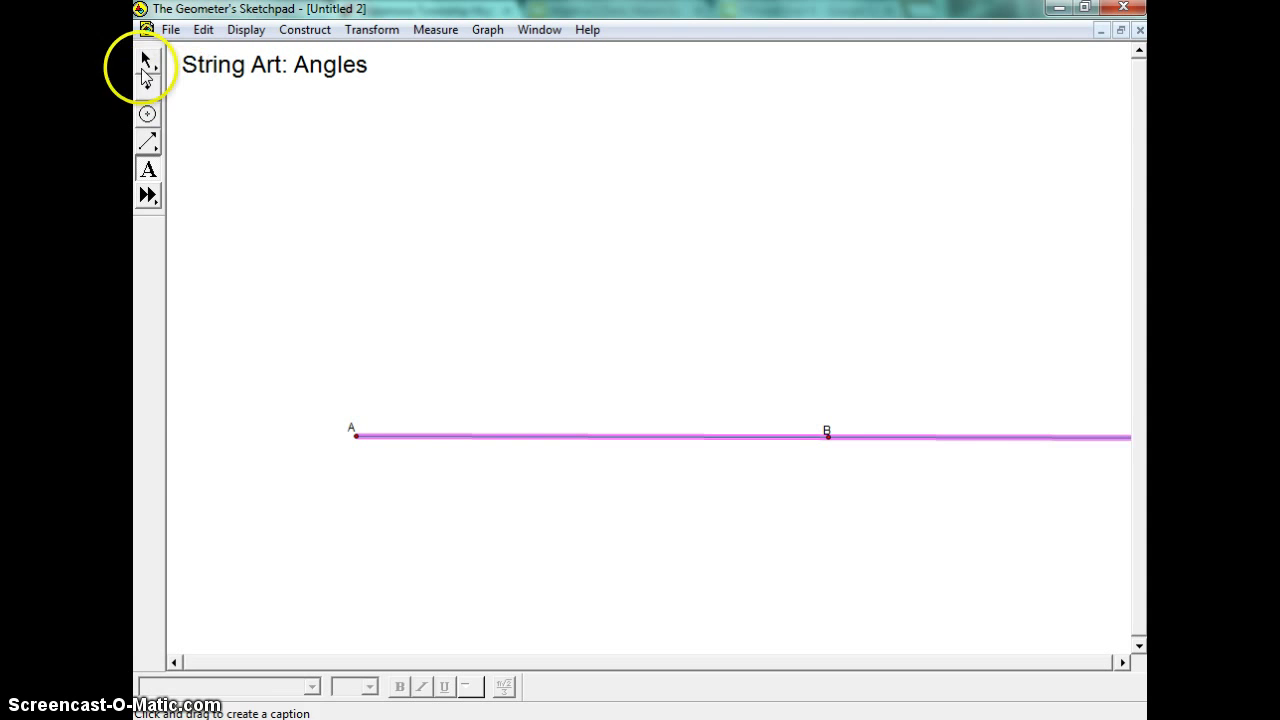
mouse_move(355, 436)
left_mouse_down()
mouse_move(329, 366)
mouse_move(345, 432)
left_mouse_up()
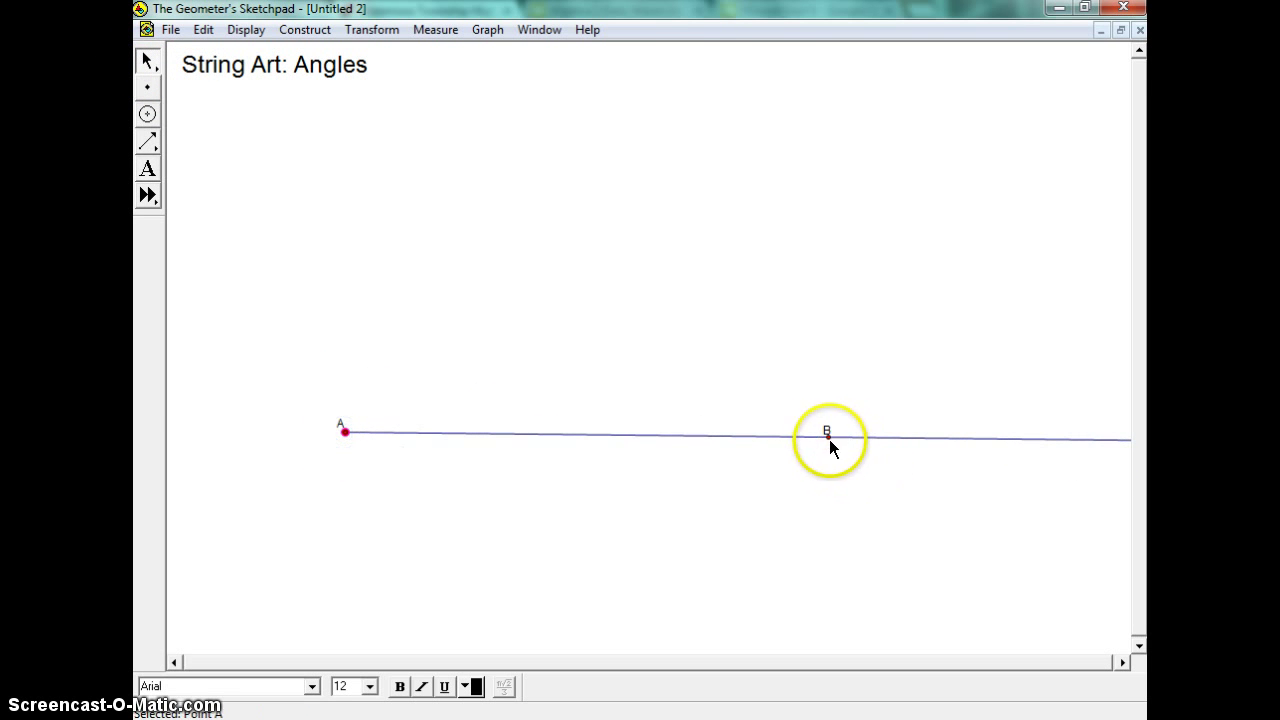
mouse_move(829, 437)
left_mouse_down()
mouse_move(771, 326)
mouse_move(854, 466)
mouse_move(609, 426)
mouse_move(850, 432)
left_mouse_up()
left_click(814, 344)
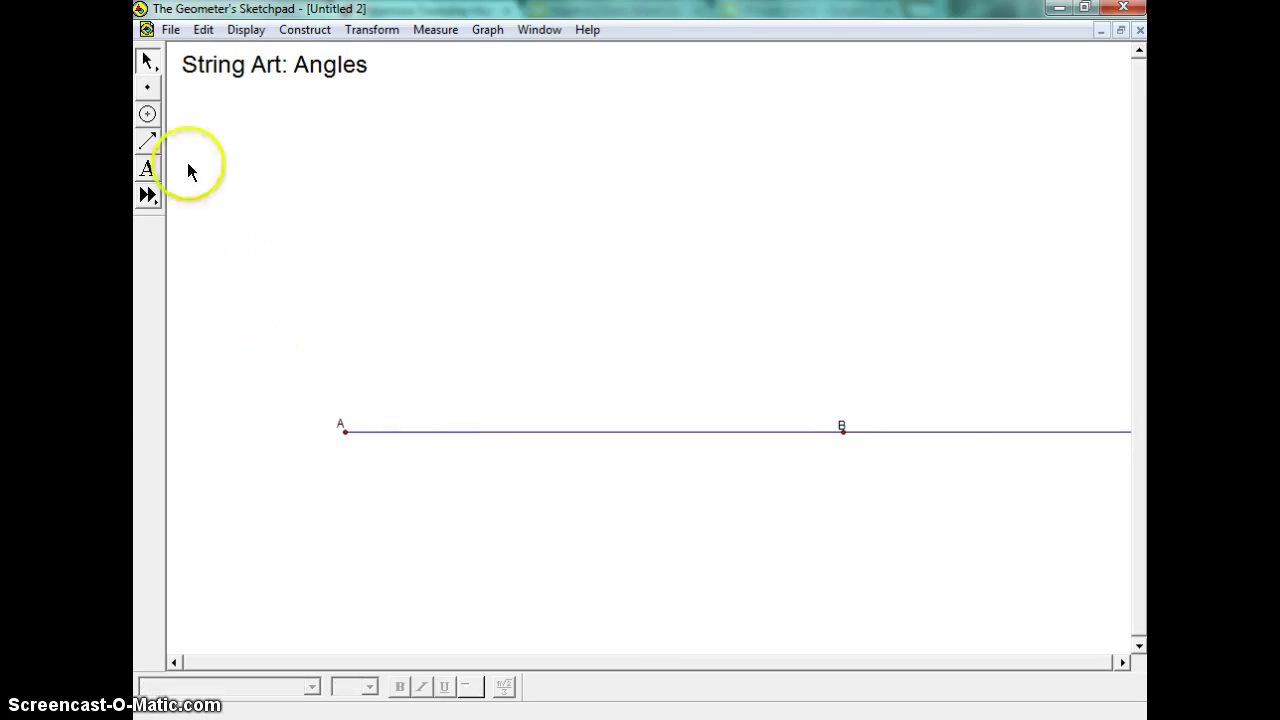
Draw a small circle centered on point A with its radius point on the ray.
left_click(148, 116)
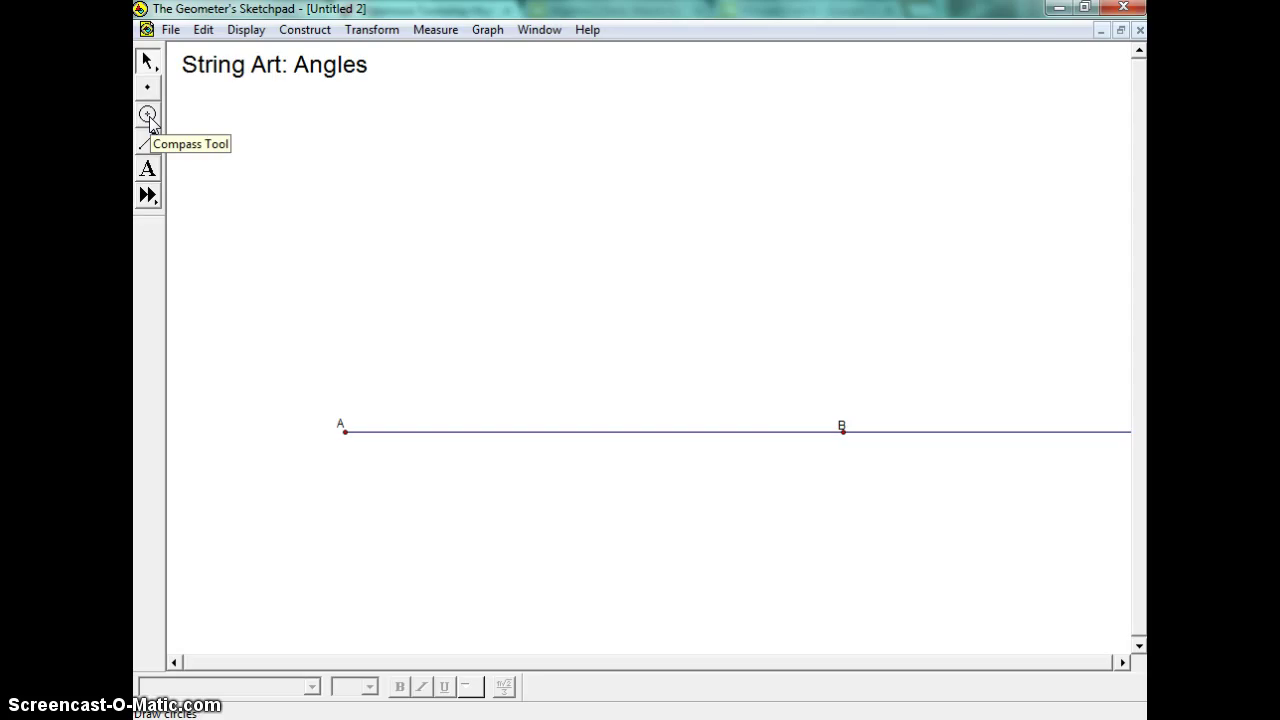
left_click_drag(148, 141, 163, 134)
left_click(150, 117)
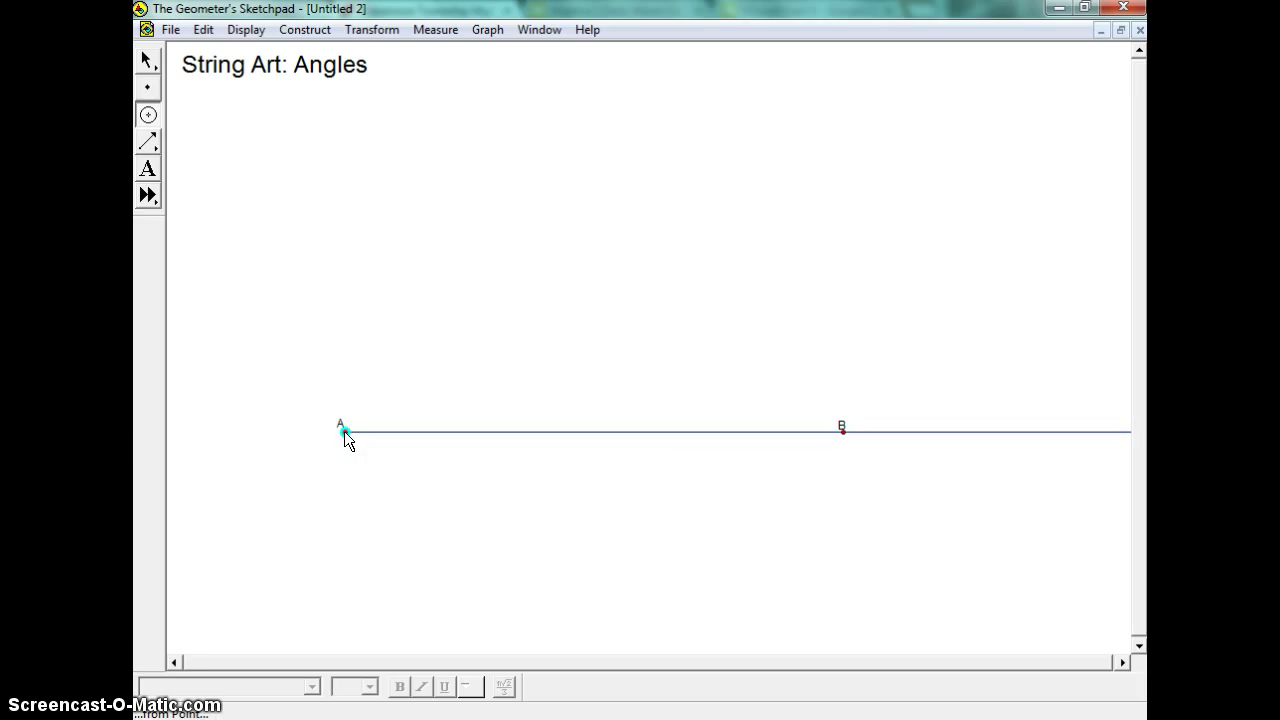
left_click_drag(344, 437, 403, 431)
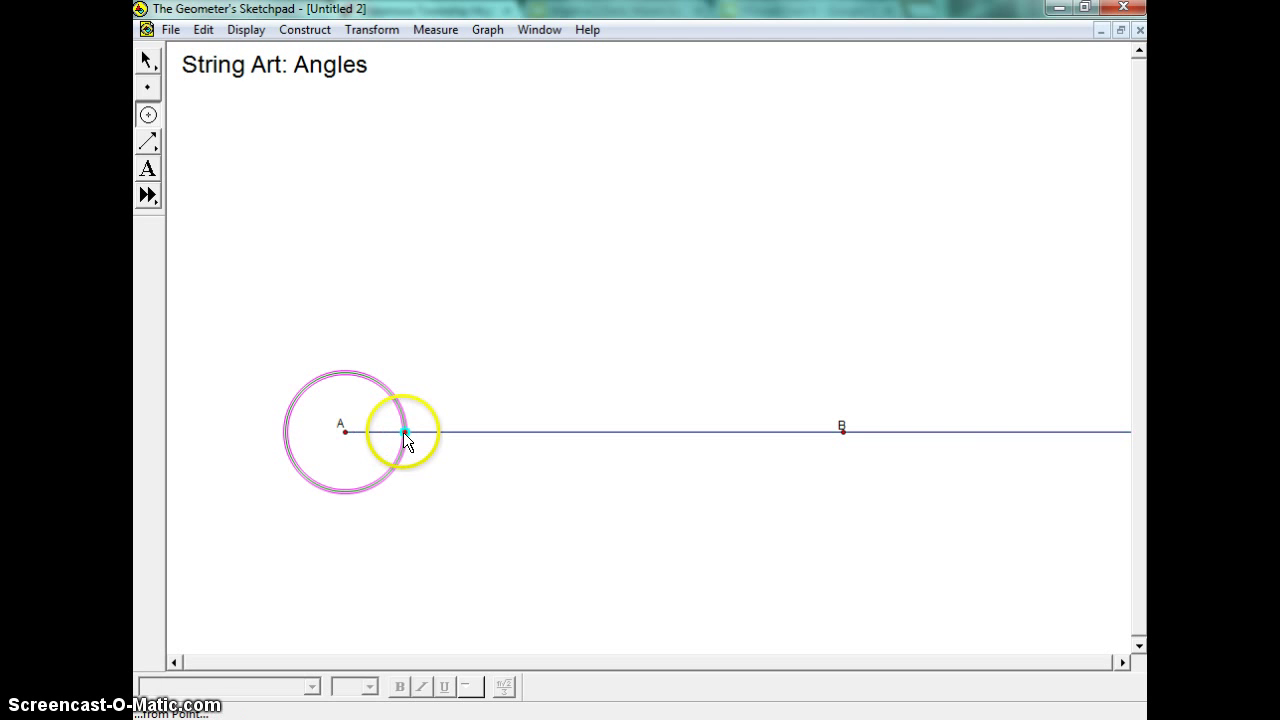
Construct four more equal circles along the ray, each centered on the last circle's intersection and passing through the previous center.
left_click_drag(403, 432, 345, 436)
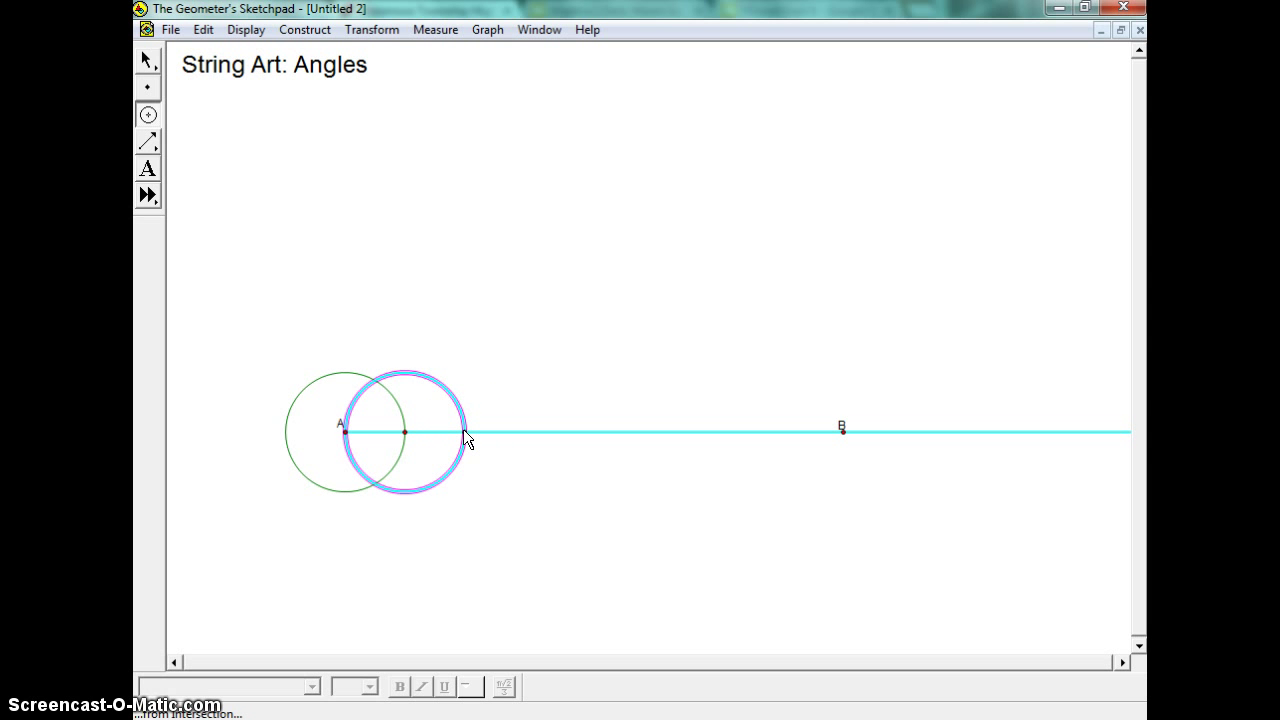
left_click_drag(465, 432, 404, 432)
left_click(520, 432)
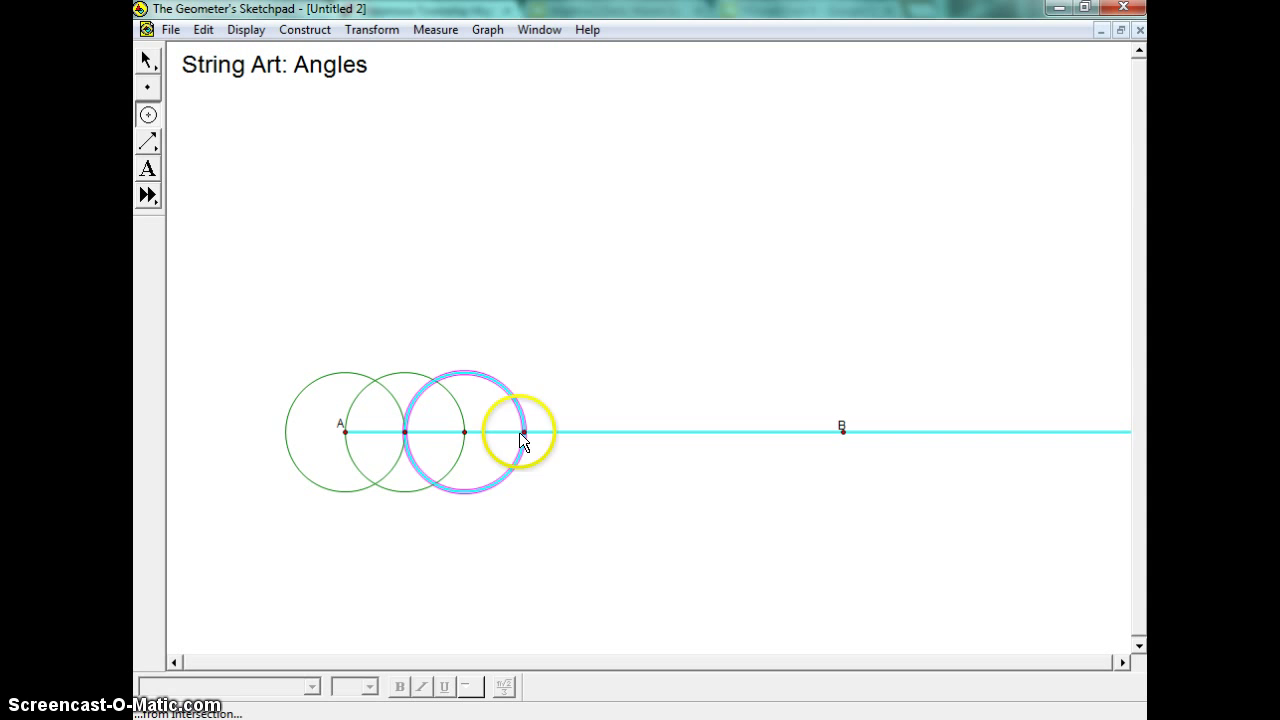
left_click_drag(520, 432, 464, 432)
left_click(579, 433)
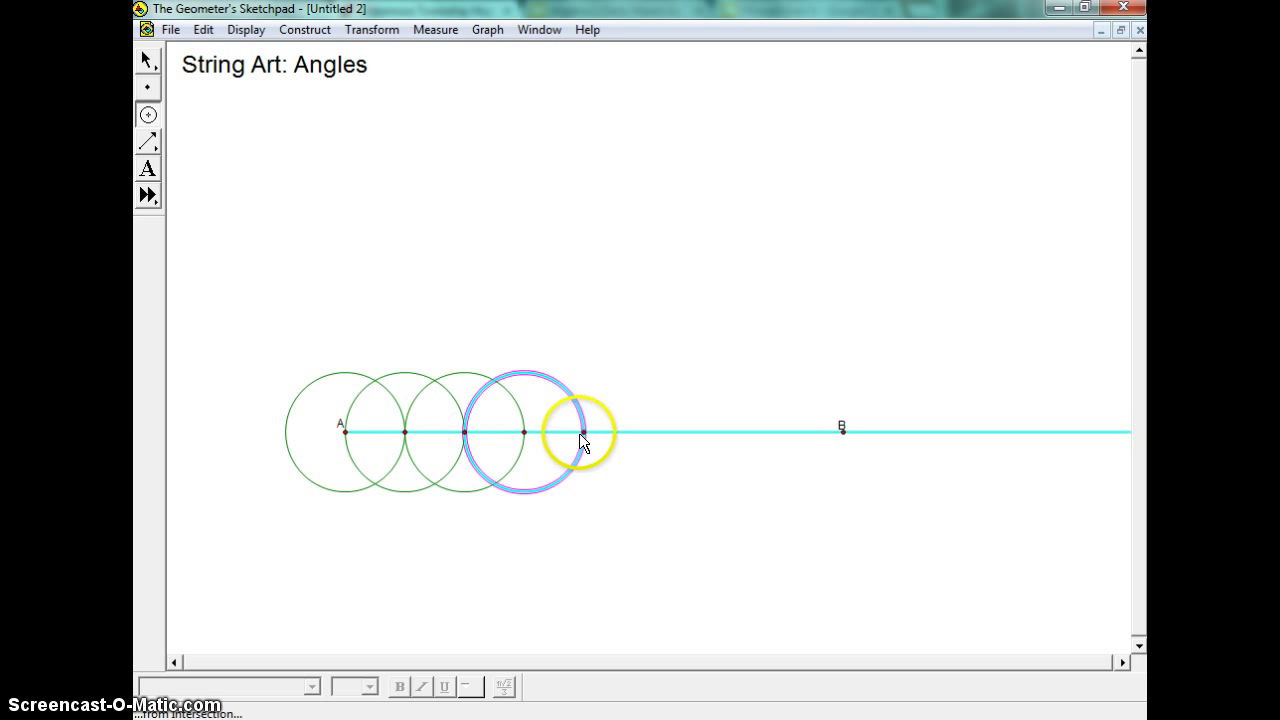
left_click_drag(579, 433, 524, 432)
left_click(638, 436)
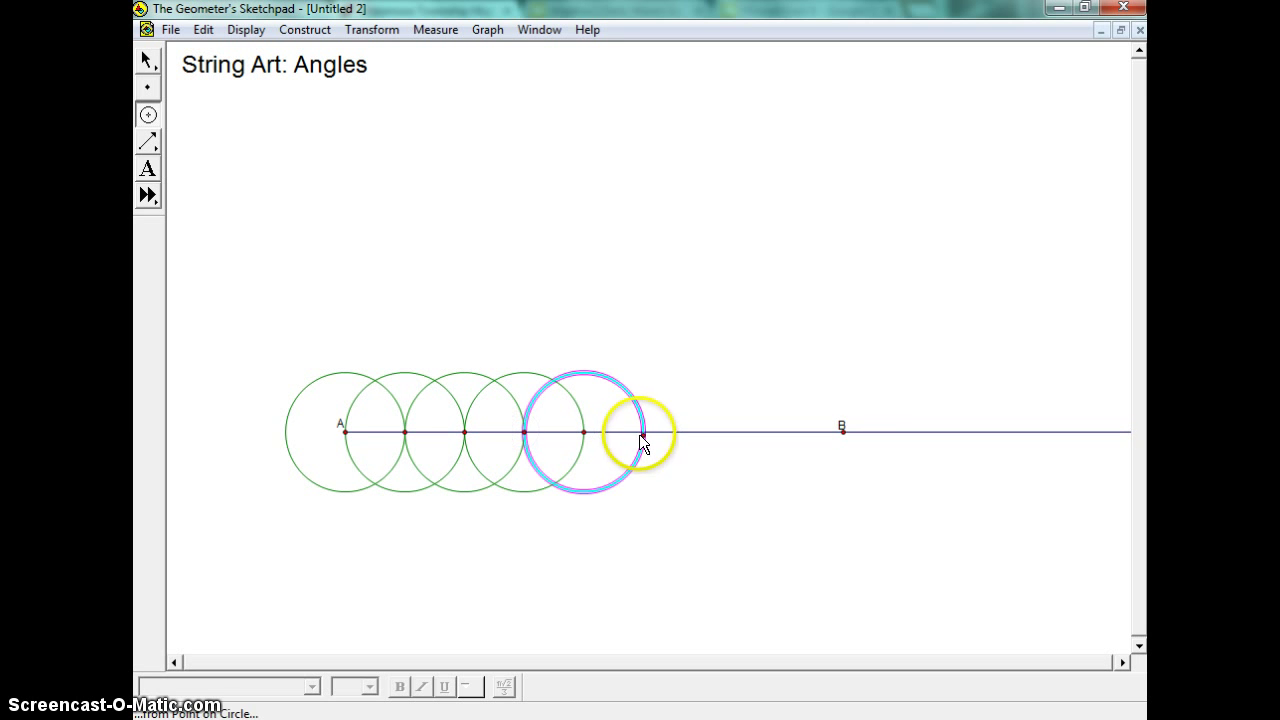
Continue the chain with six more equal circles centered on successive ray intersections, undoing the one with a misplaced radius point.
mouse_move(639, 434)
left_mouse_down()
mouse_move(580, 429)
mouse_move(641, 452)
left_mouse_up()
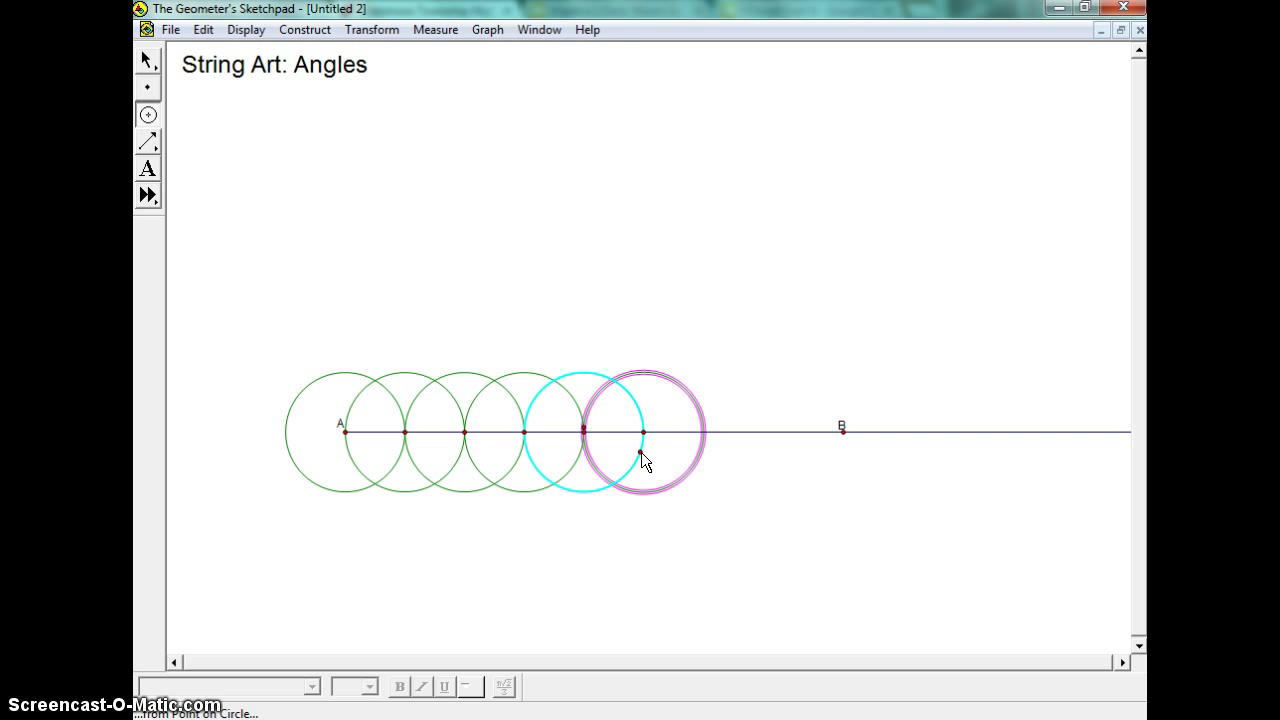
key("ctrl+z")
mouse_move(664, 438)
left_mouse_down()
mouse_move(584, 431)
mouse_move(704, 432)
mouse_move(645, 432)
left_mouse_up()
mouse_move(744, 432)
left_mouse_down()
mouse_move(764, 432)
mouse_move(704, 432)
left_mouse_up()
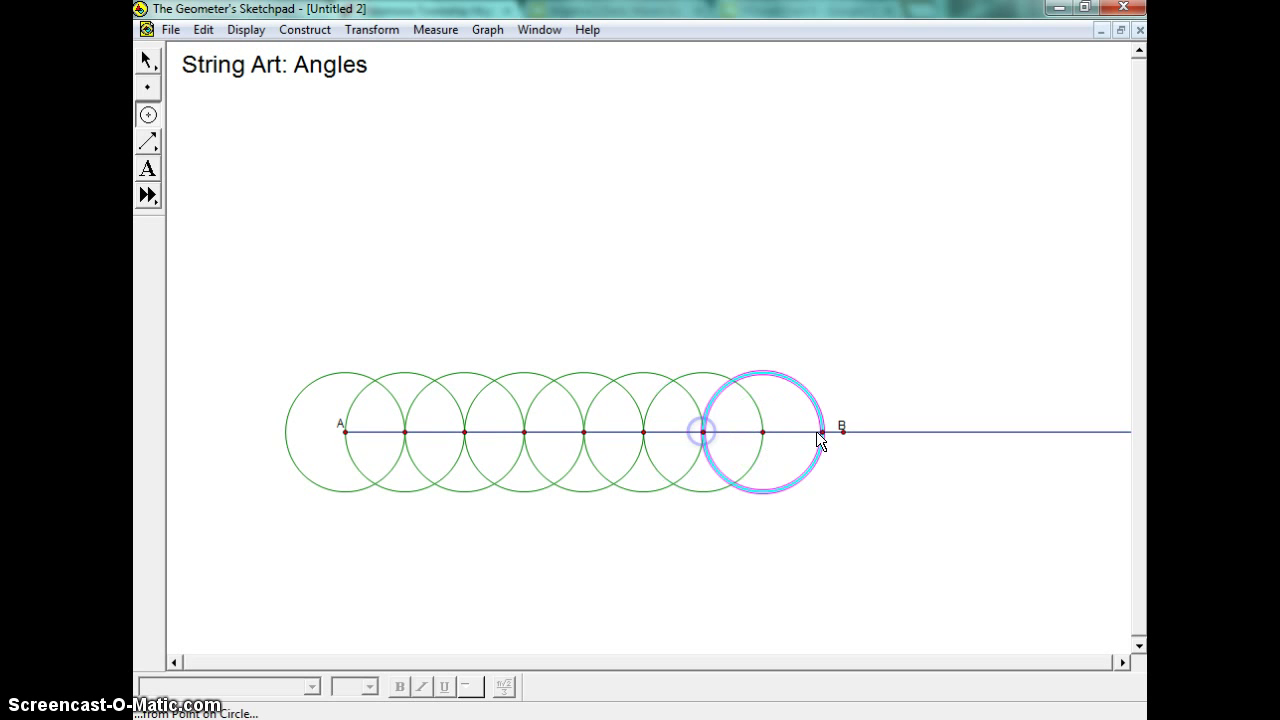
left_click_drag(818, 431, 763, 431)
mouse_move(858, 432)
left_mouse_down()
mouse_move(880, 433)
mouse_move(843, 433)
left_mouse_up()
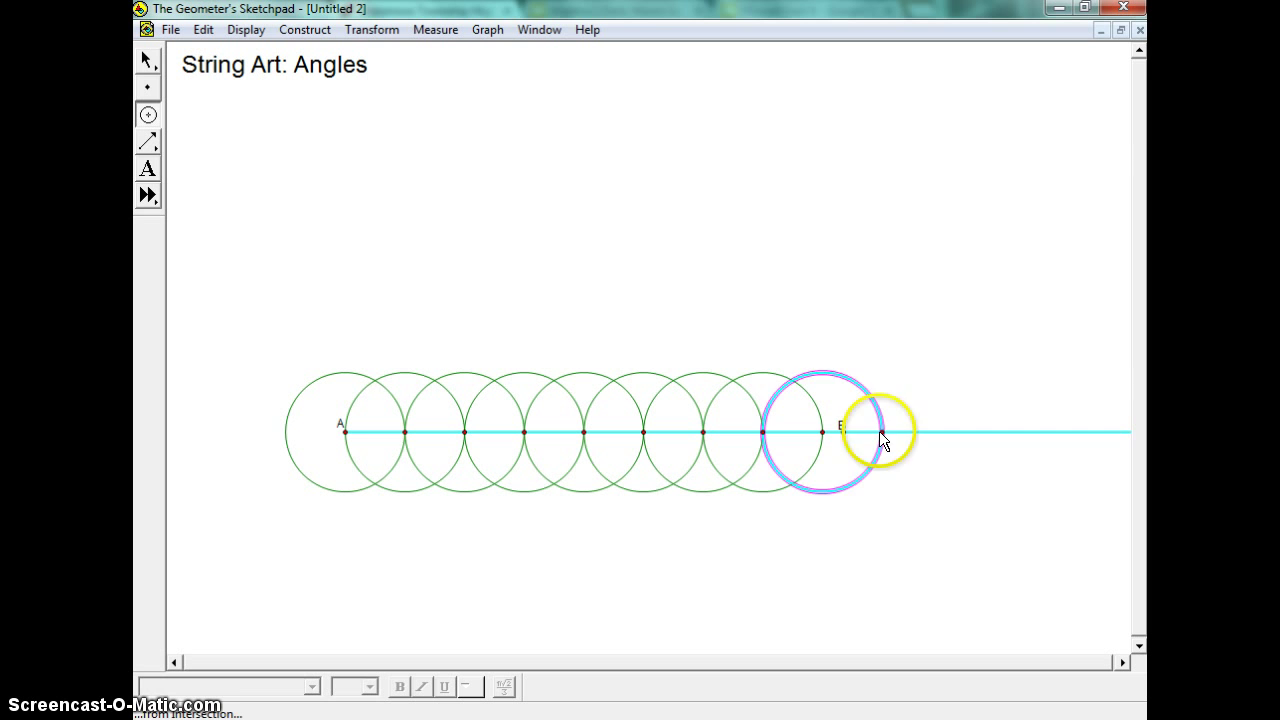
left_click_drag(879, 431, 822, 432)
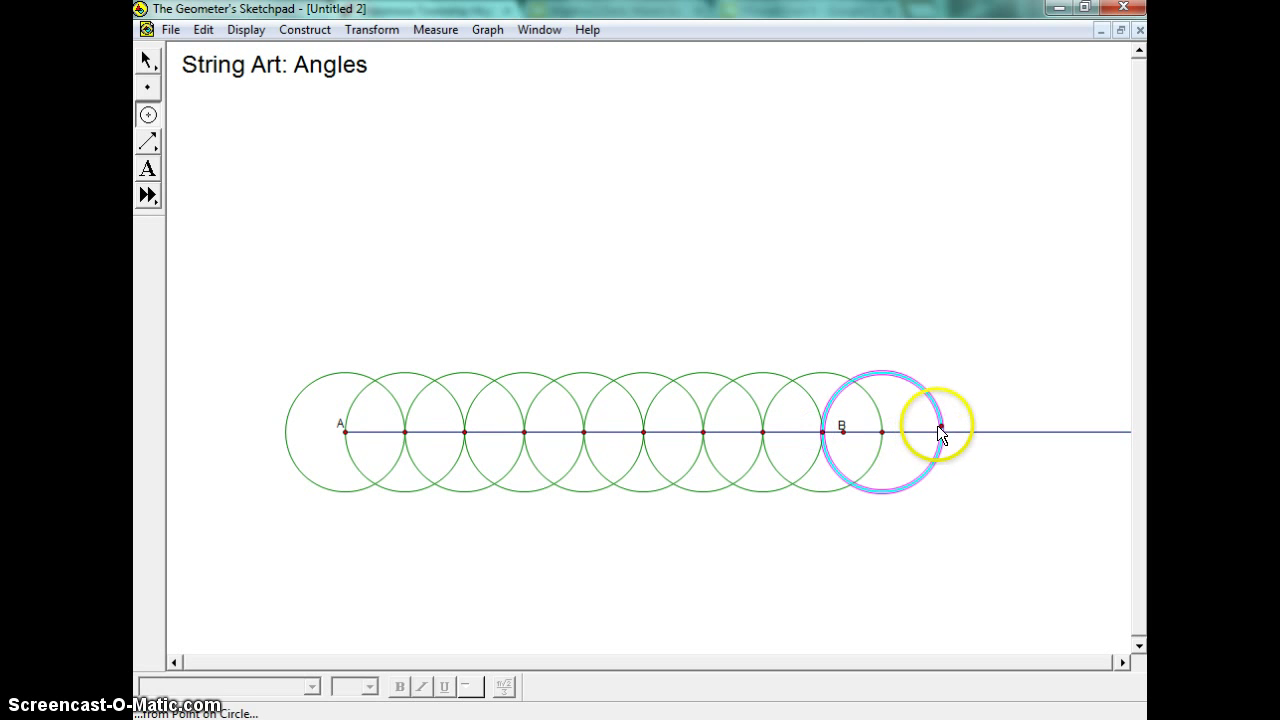
left_click_drag(938, 428, 885, 437)
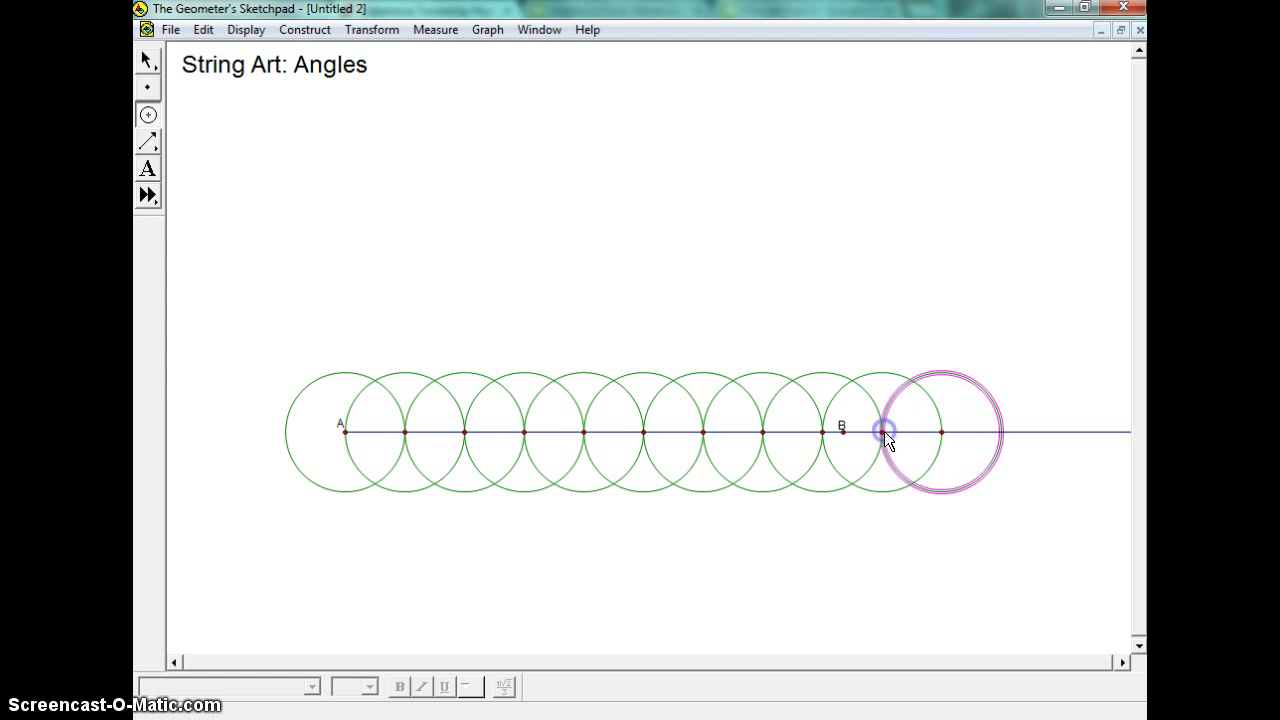
left_click(900, 540)
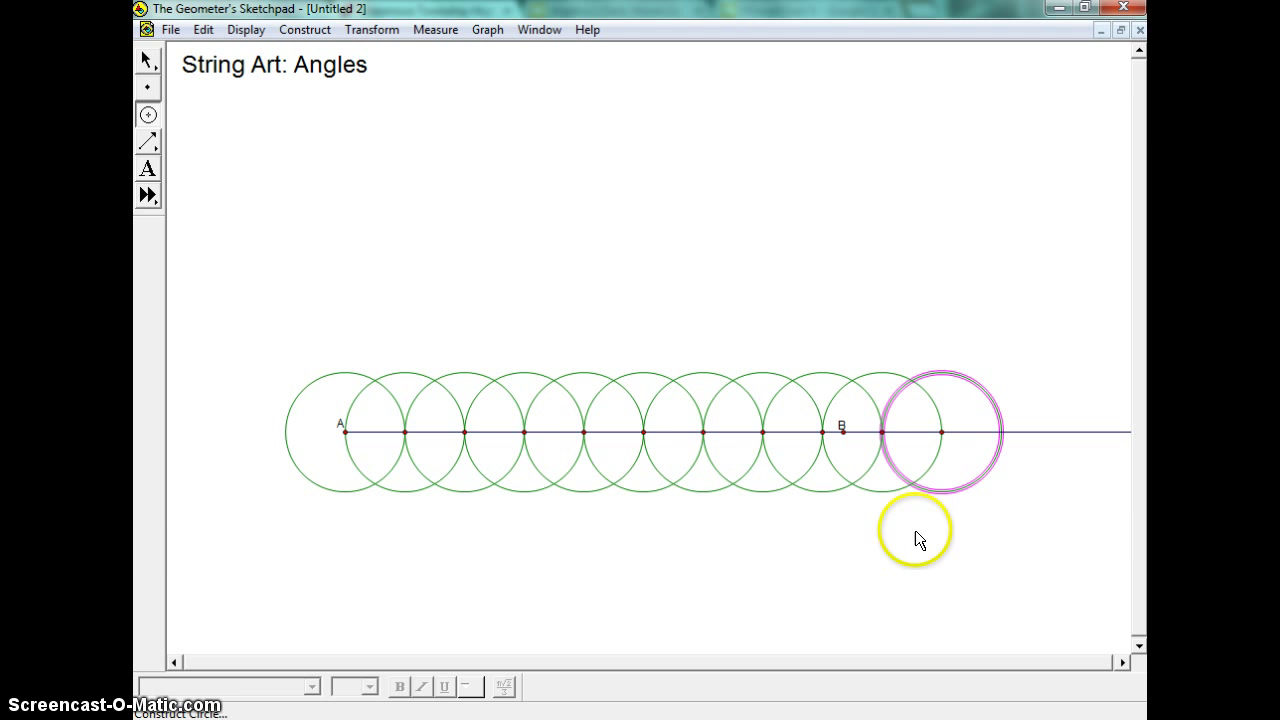
Try to delete all eleven construction circles along the ray, and undo the deletion.
left_click(147, 66)
left_click(586, 232)
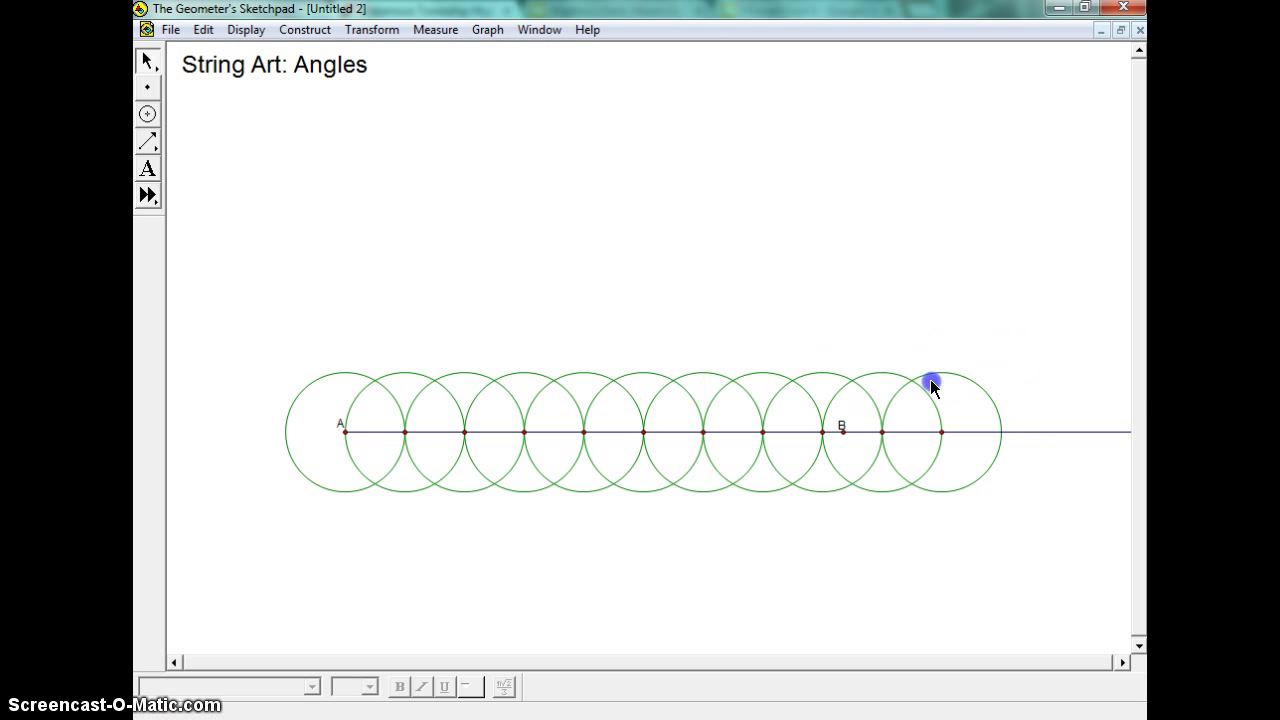
left_click_drag(1008, 371, 315, 390)
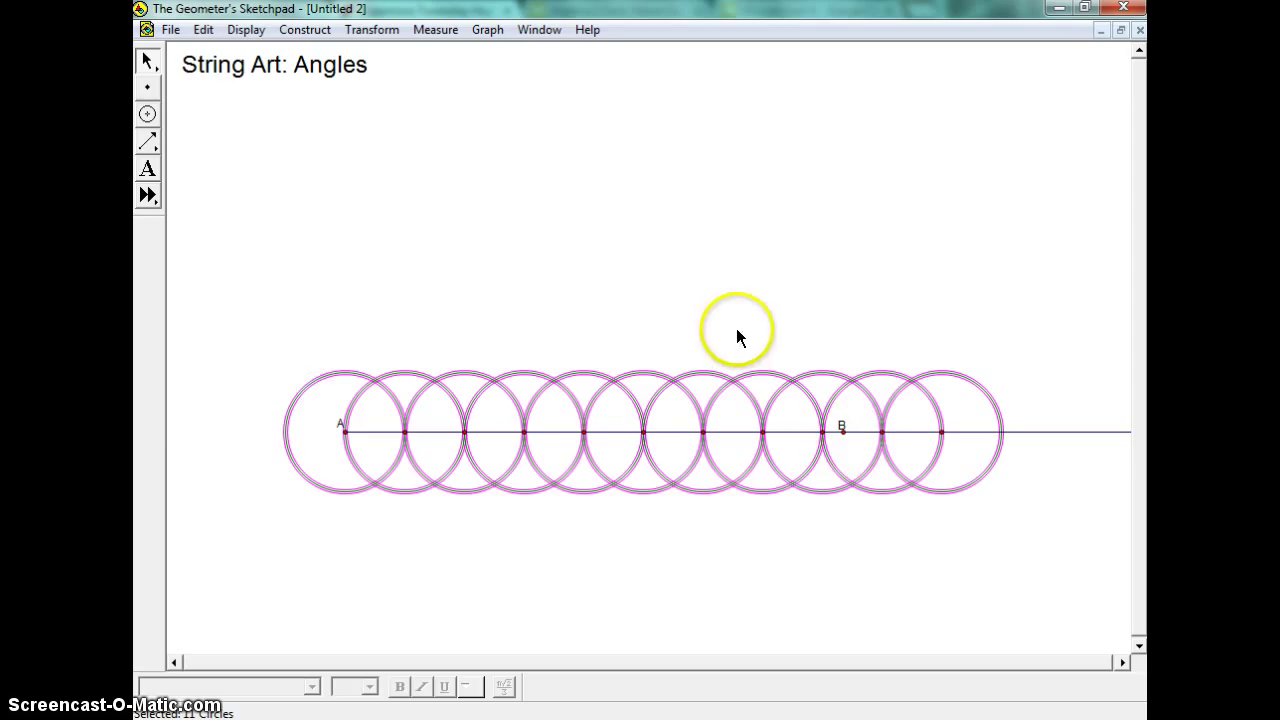
key("ctrl+h")
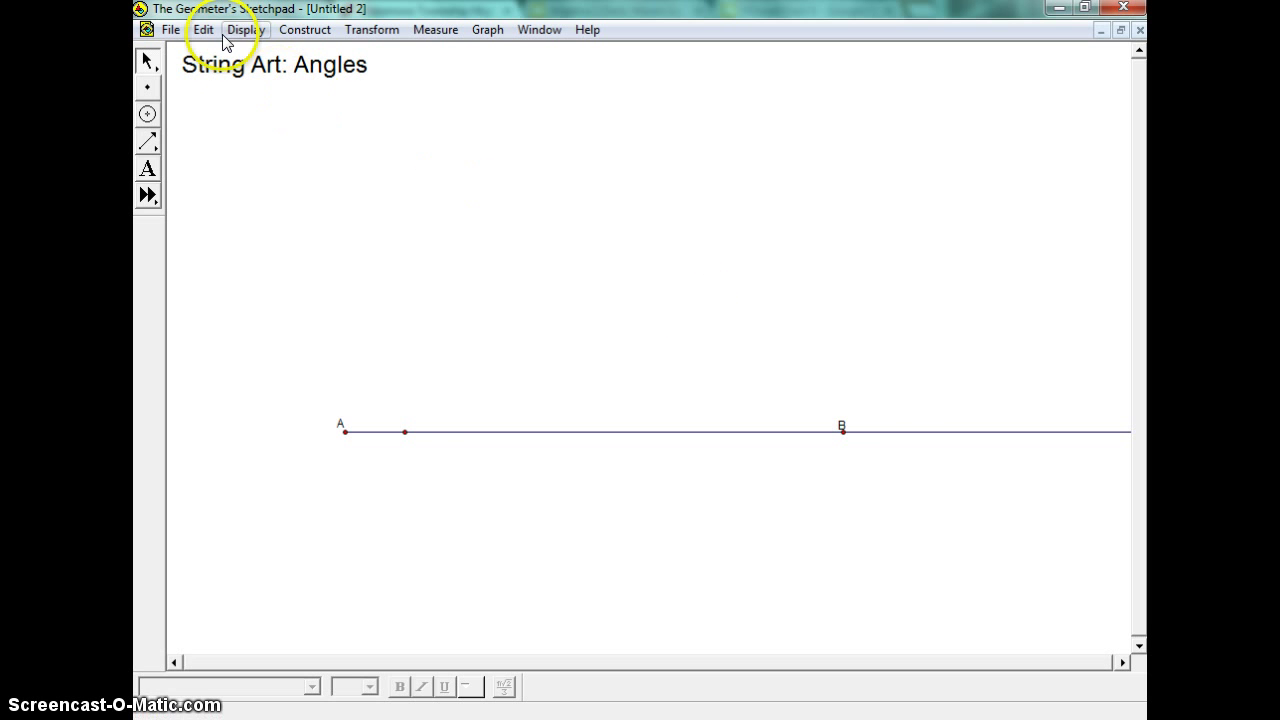
key("ctrl+z")
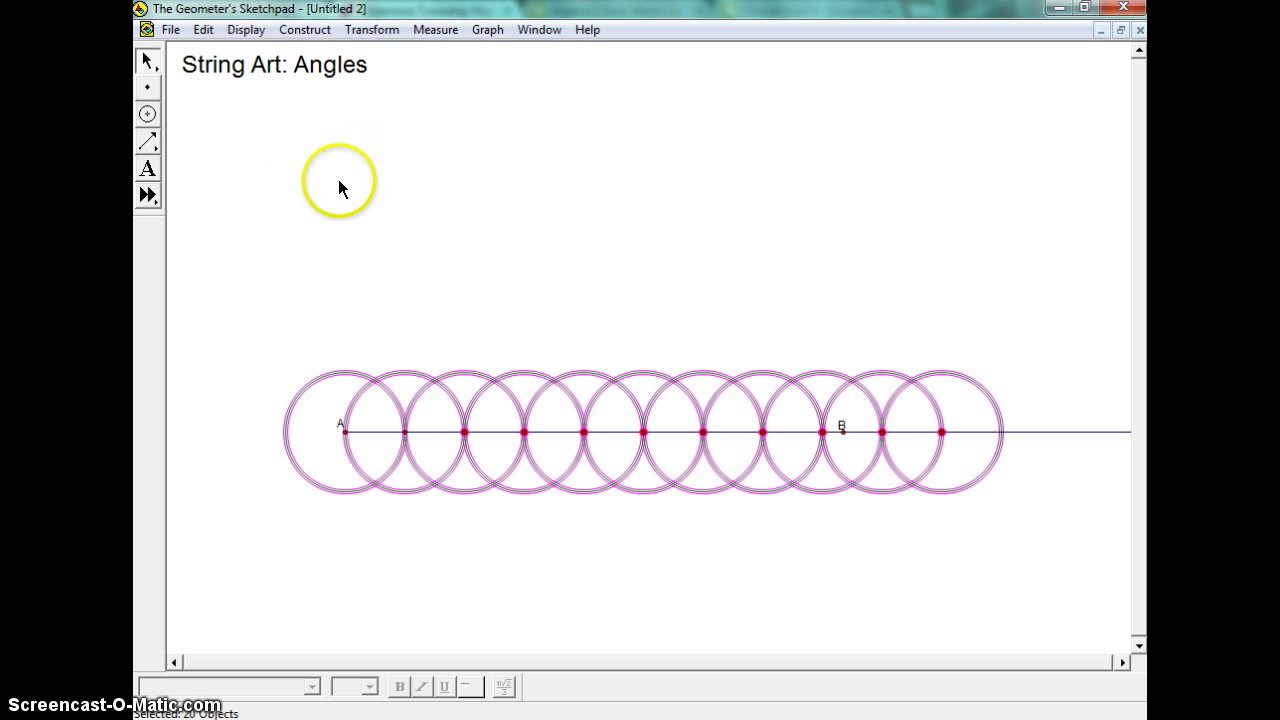
Hide the eleven construction circles, keeping the evenly spaced points on the ray.
left_click(640, 287)
left_click_drag(840, 376, 326, 374)
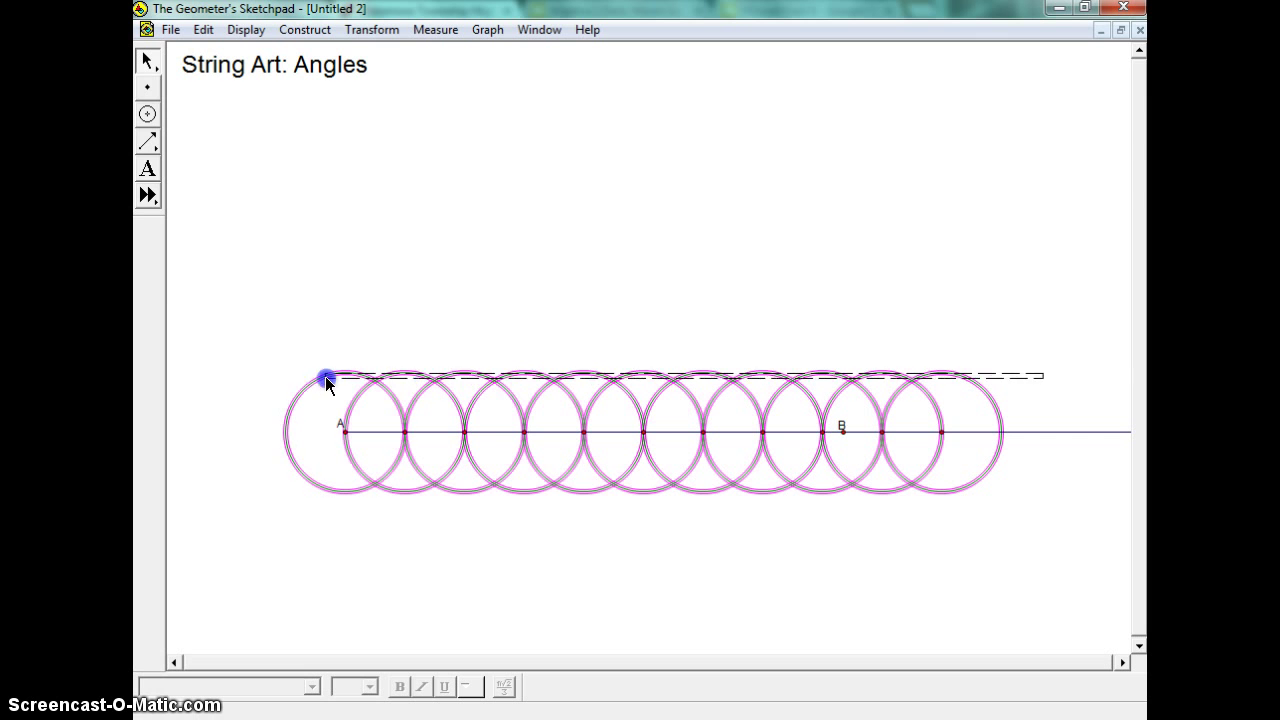
left_click(205, 31)
mouse_move(238, 36)
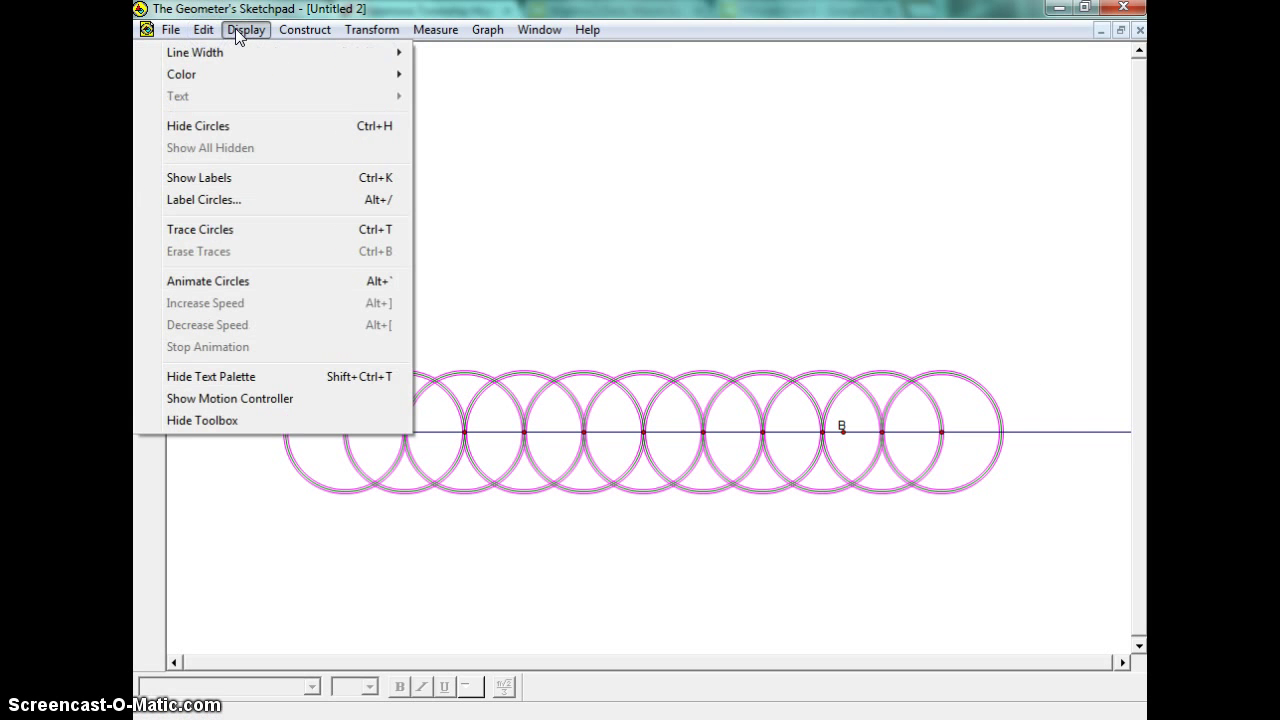
left_click(234, 126)
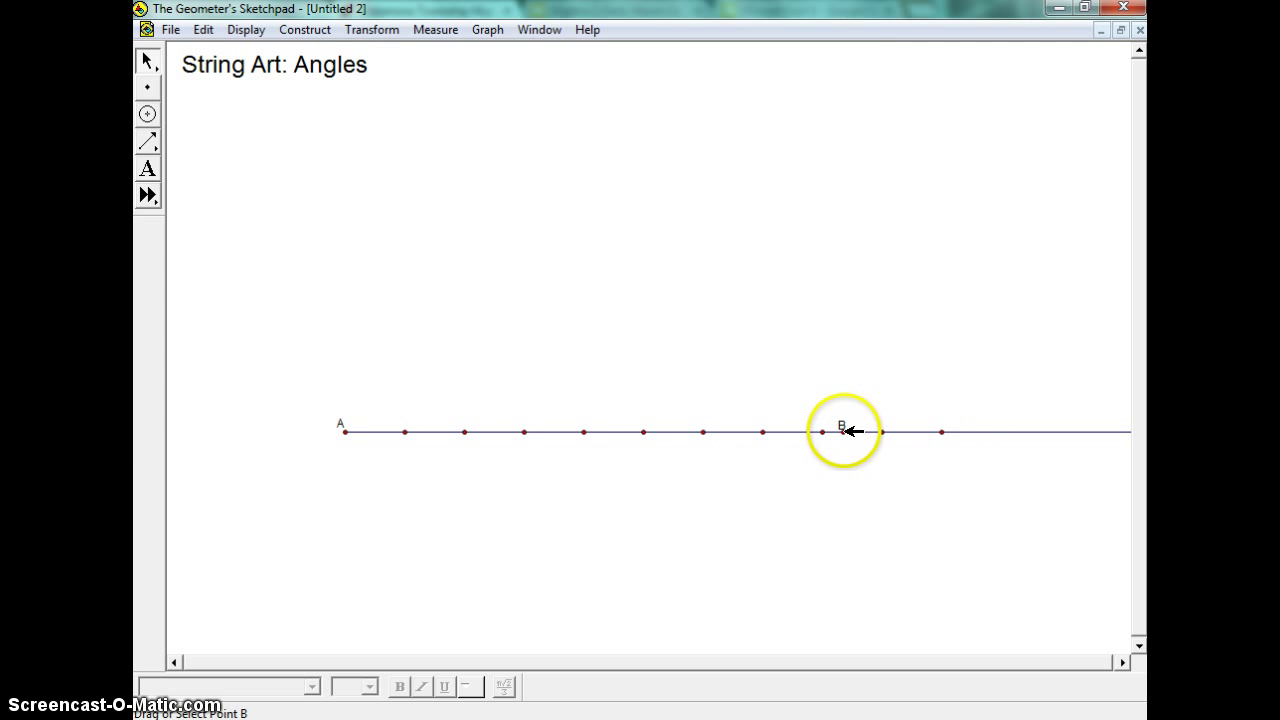
Move point B inward and back outward along the ray to spread the evenly spaced points slightly wider.
left_click_drag(846, 431, 630, 432)
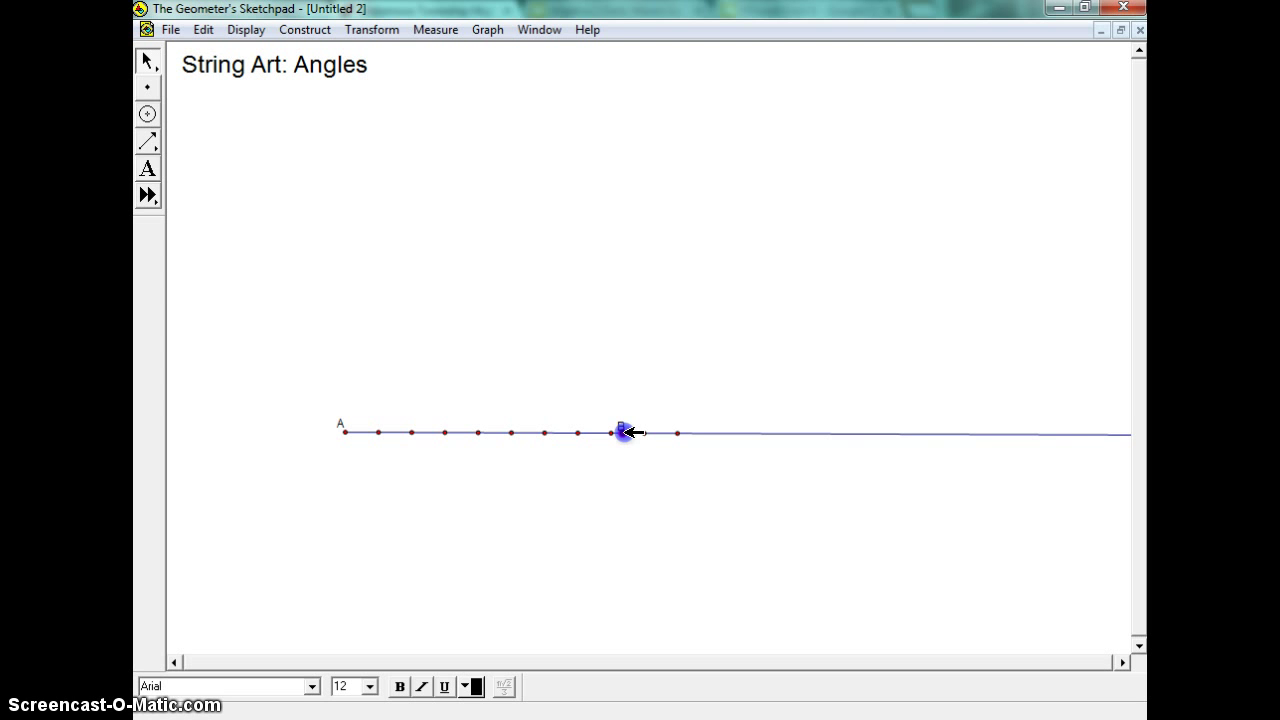
left_click_drag(636, 433, 873, 432)
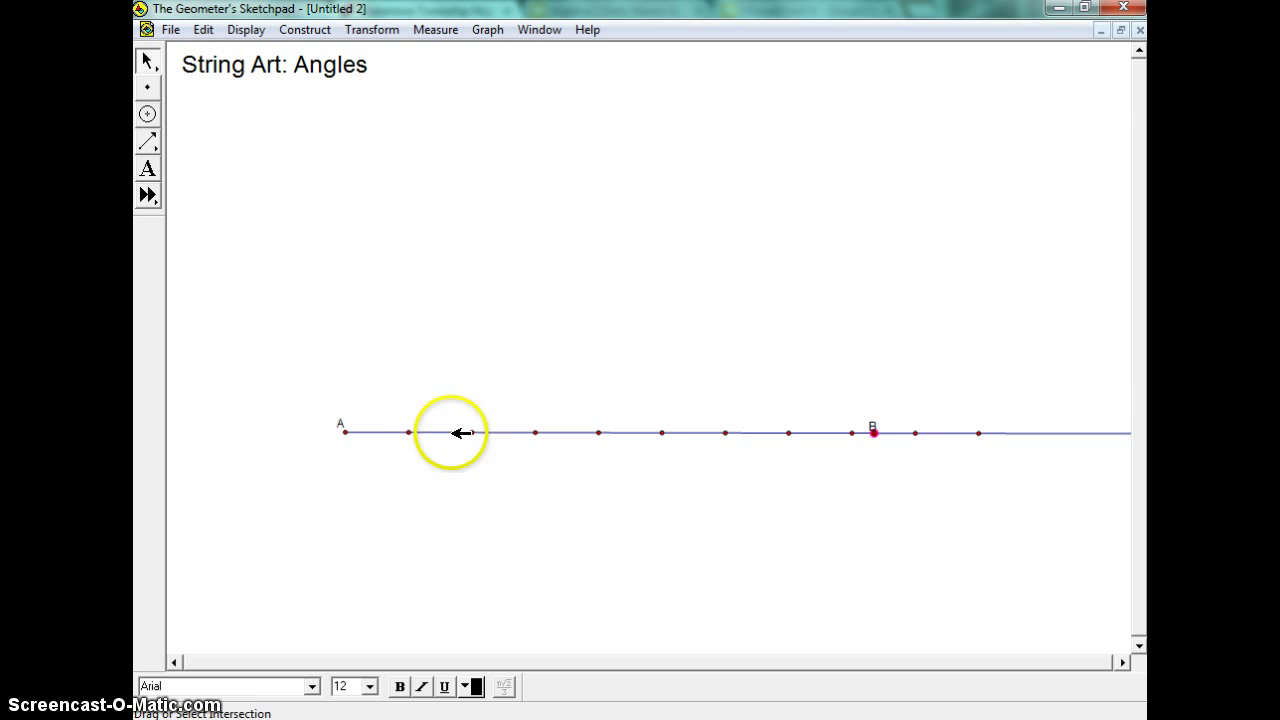
mouse_move(874, 432)
left_mouse_down()
mouse_move(745, 437)
mouse_move(895, 433)
left_mouse_up()
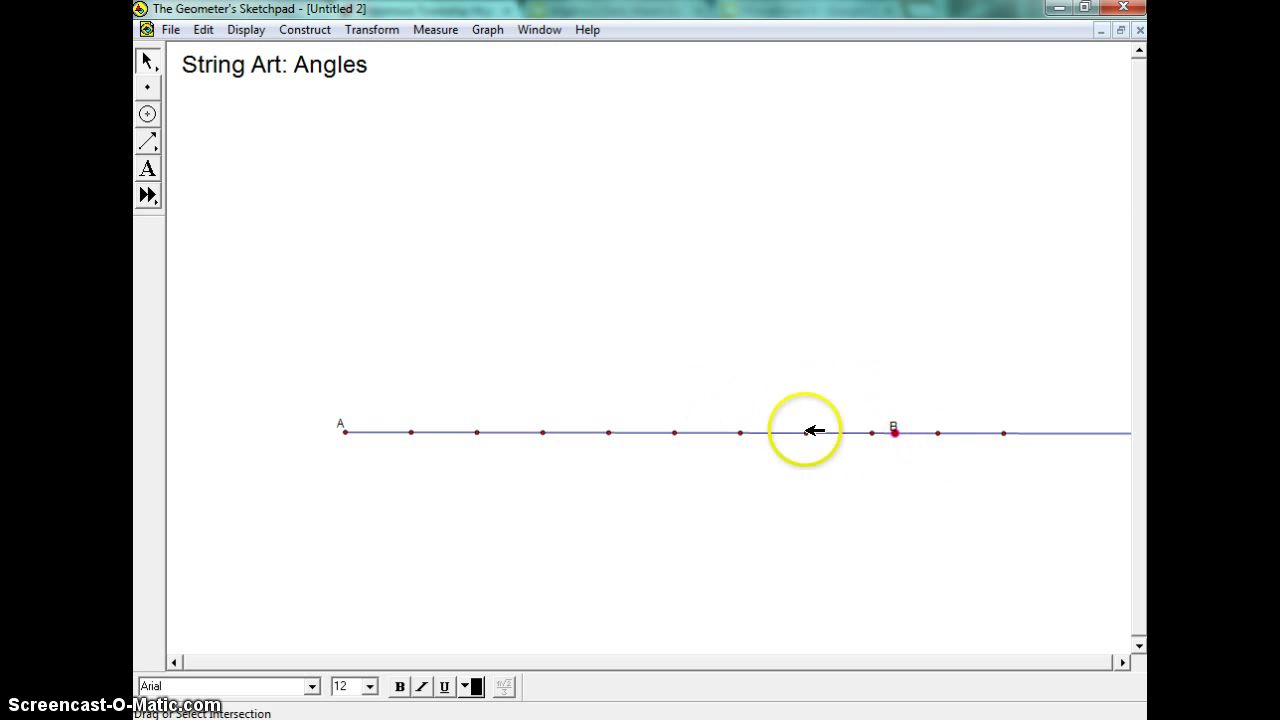
left_click(434, 469)
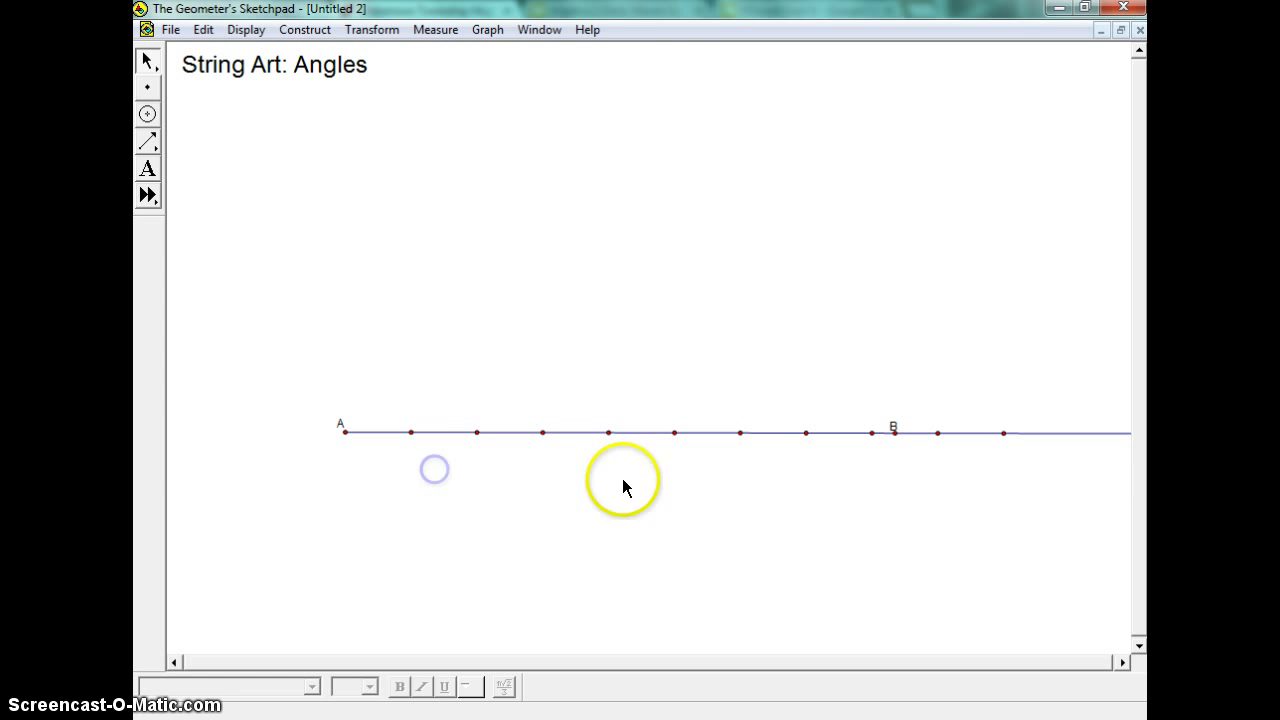
Rotate ray AB and all its points except A by a fixed angle of 45 degrees about center A.
left_click(345, 431)
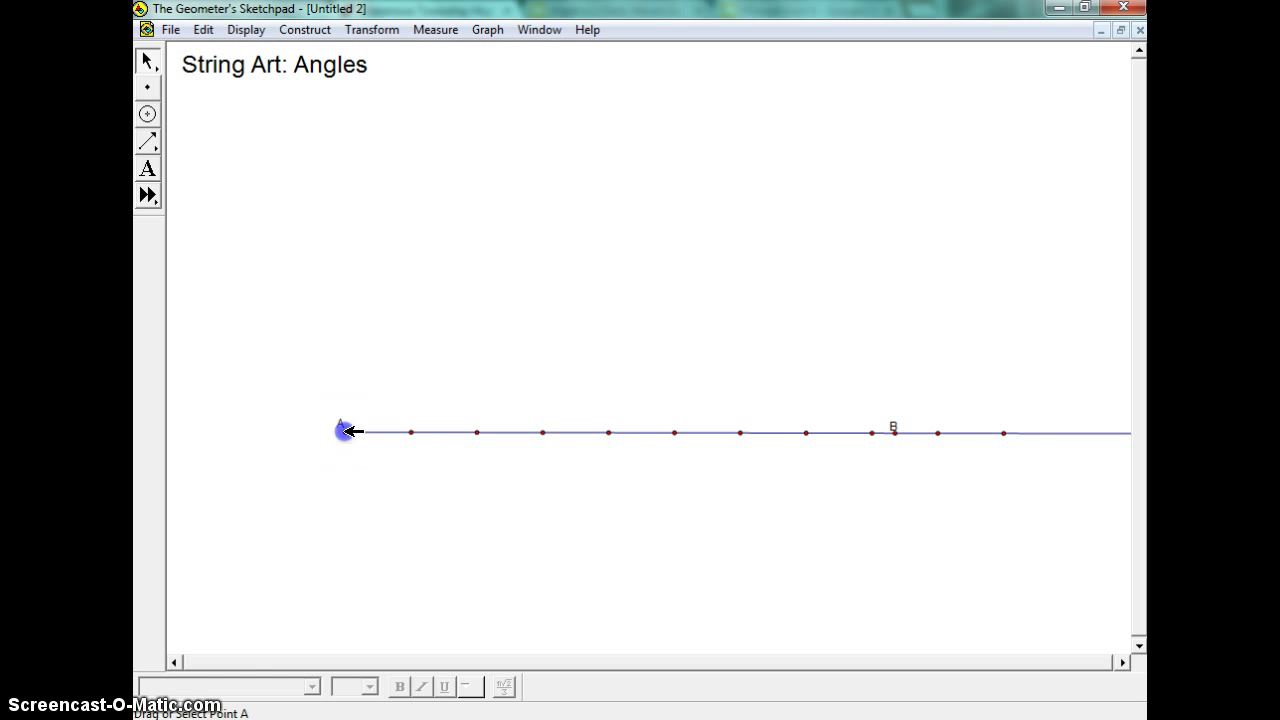
left_click(425, 443)
left_click_drag(1031, 452, 323, 414)
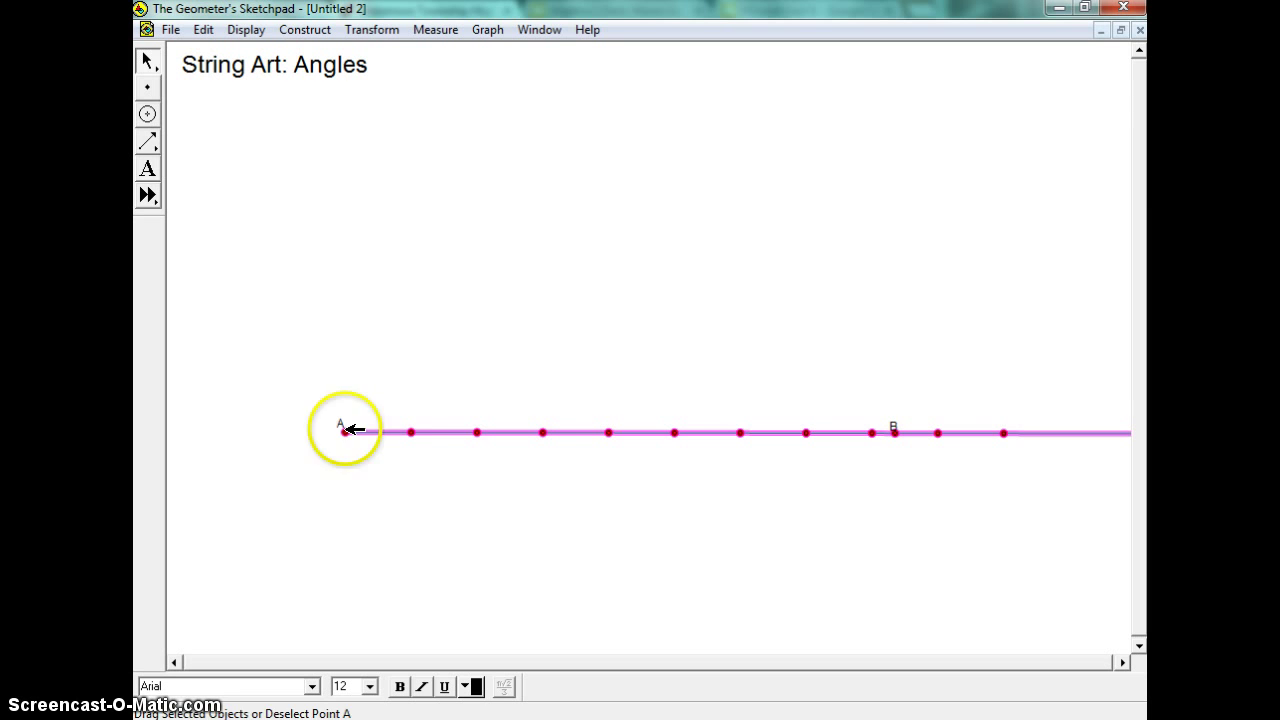
left_click(345, 431)
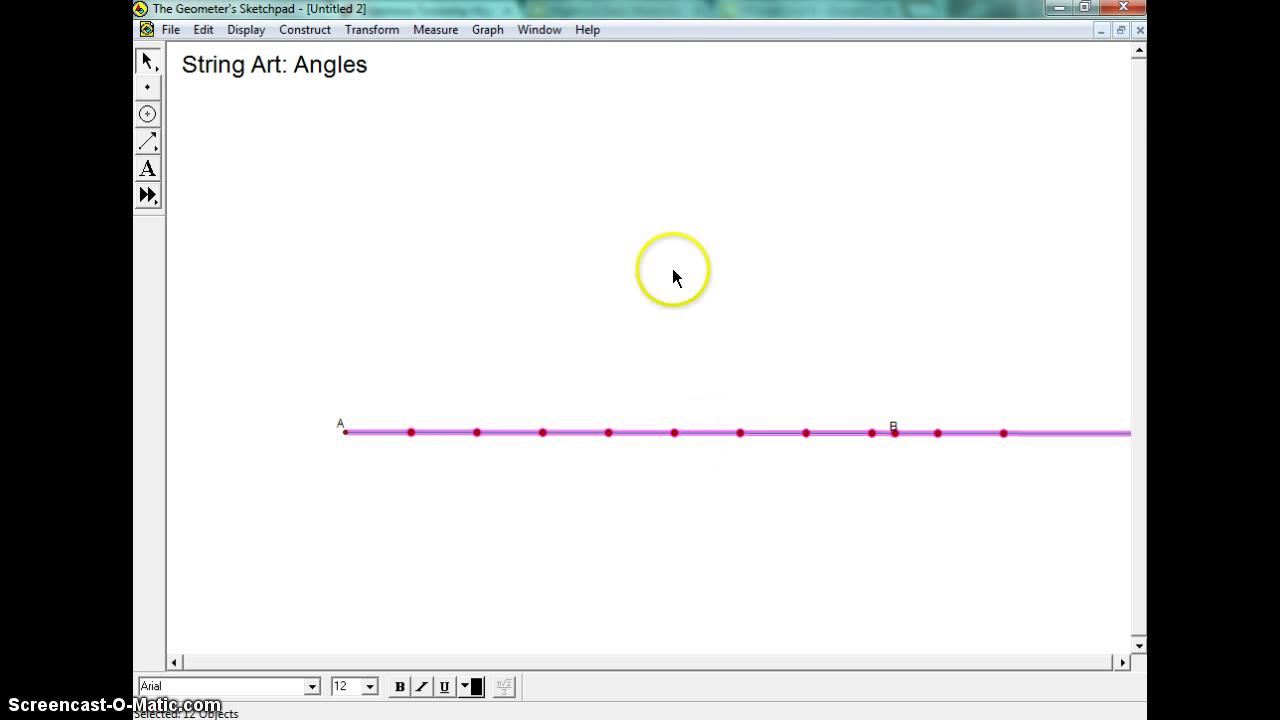
left_click(375, 30)
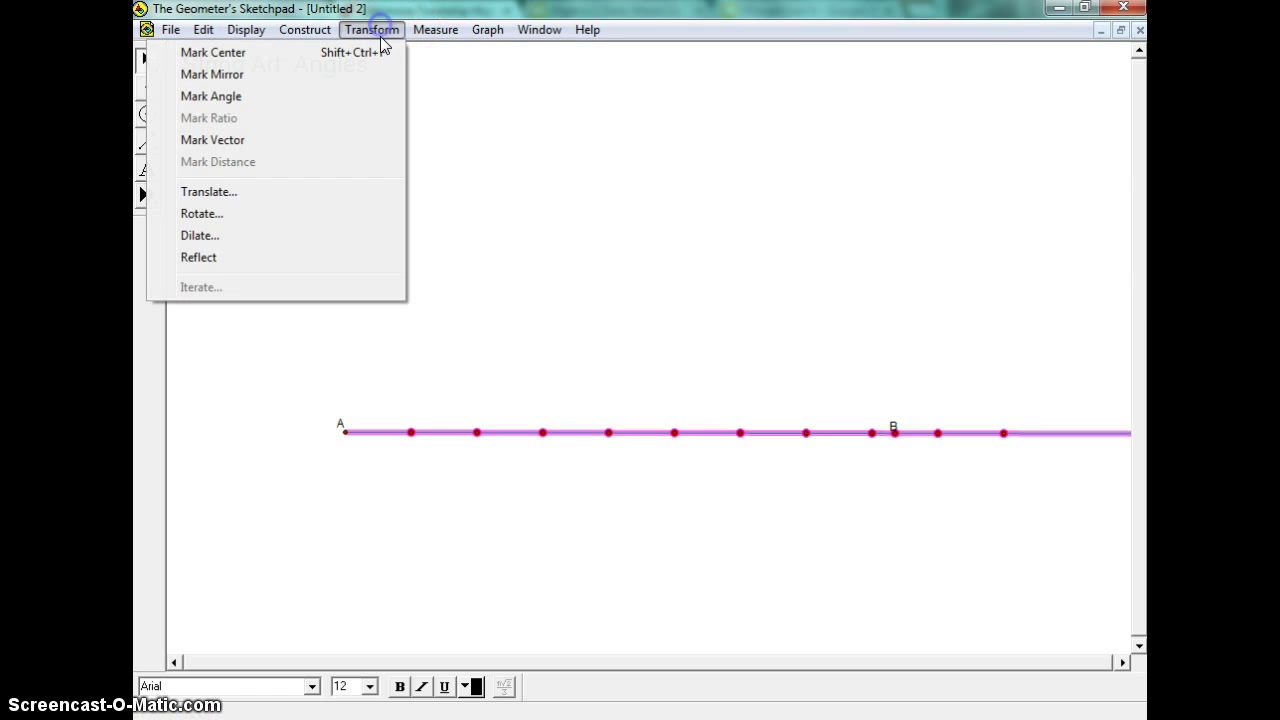
left_click(235, 215)
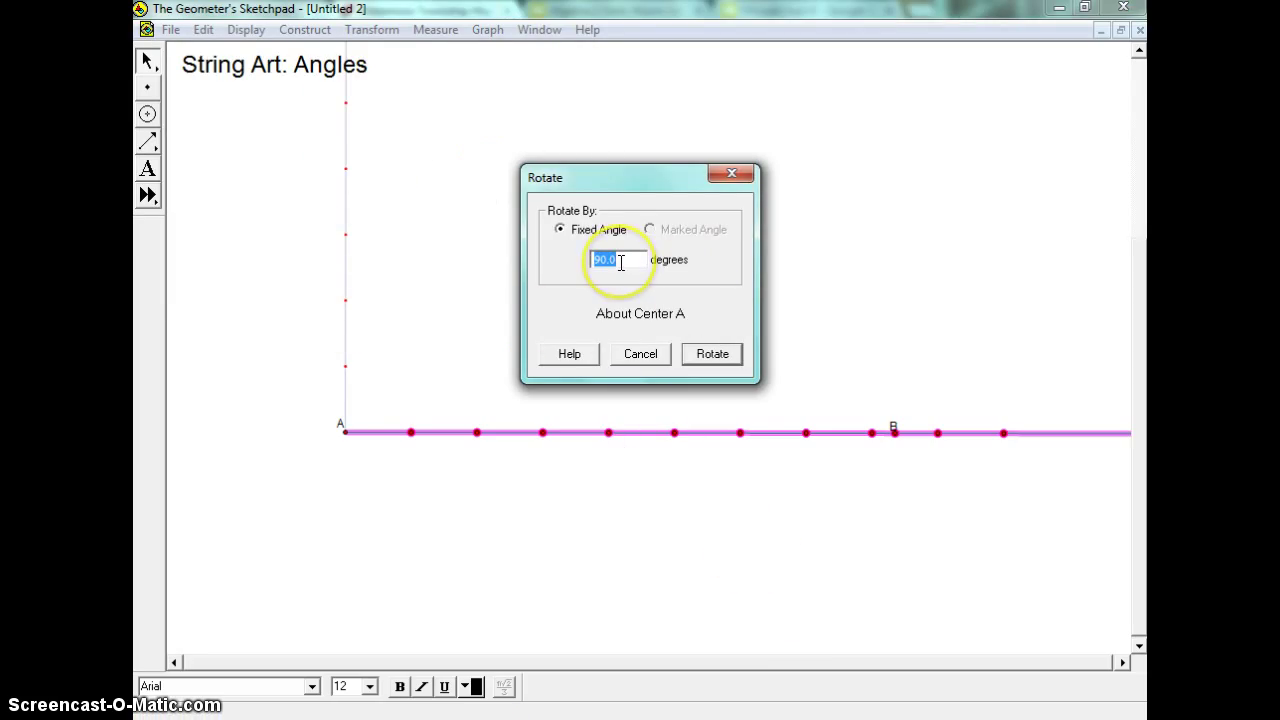
type("45")
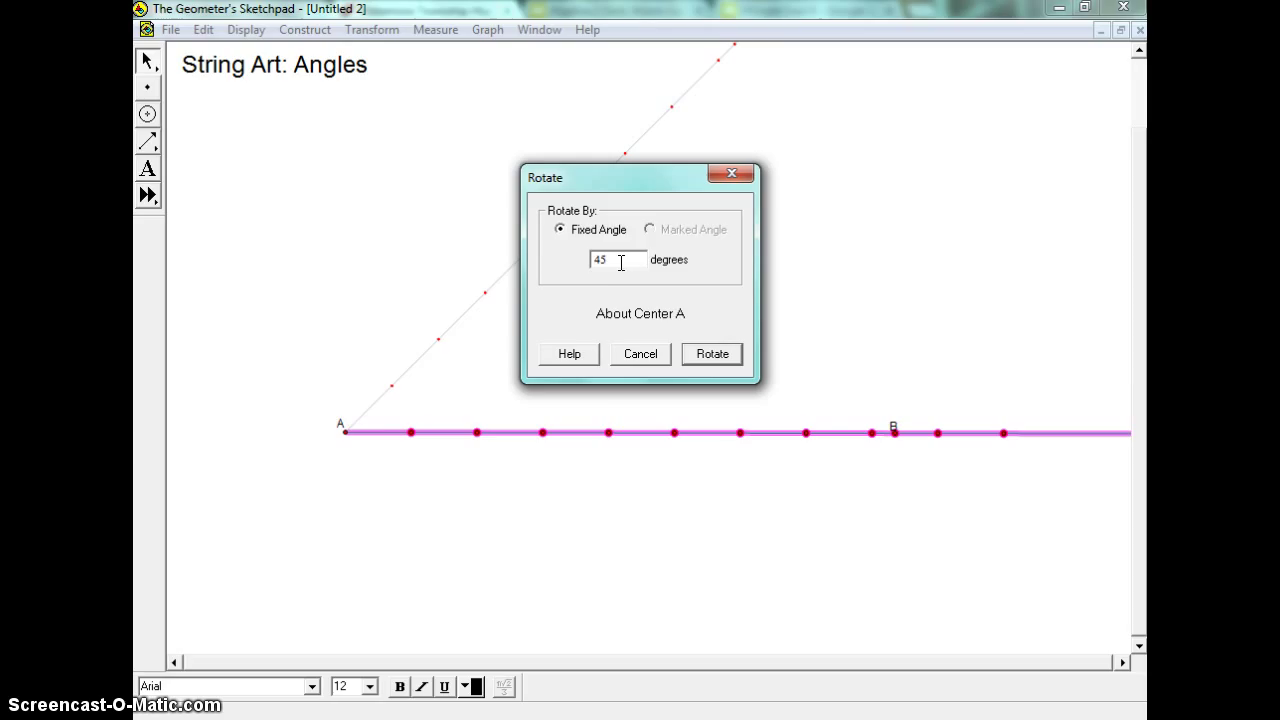
left_click(634, 261)
key("BackSpace")
left_click(634, 261)
left_click(741, 355)
left_click(713, 355)
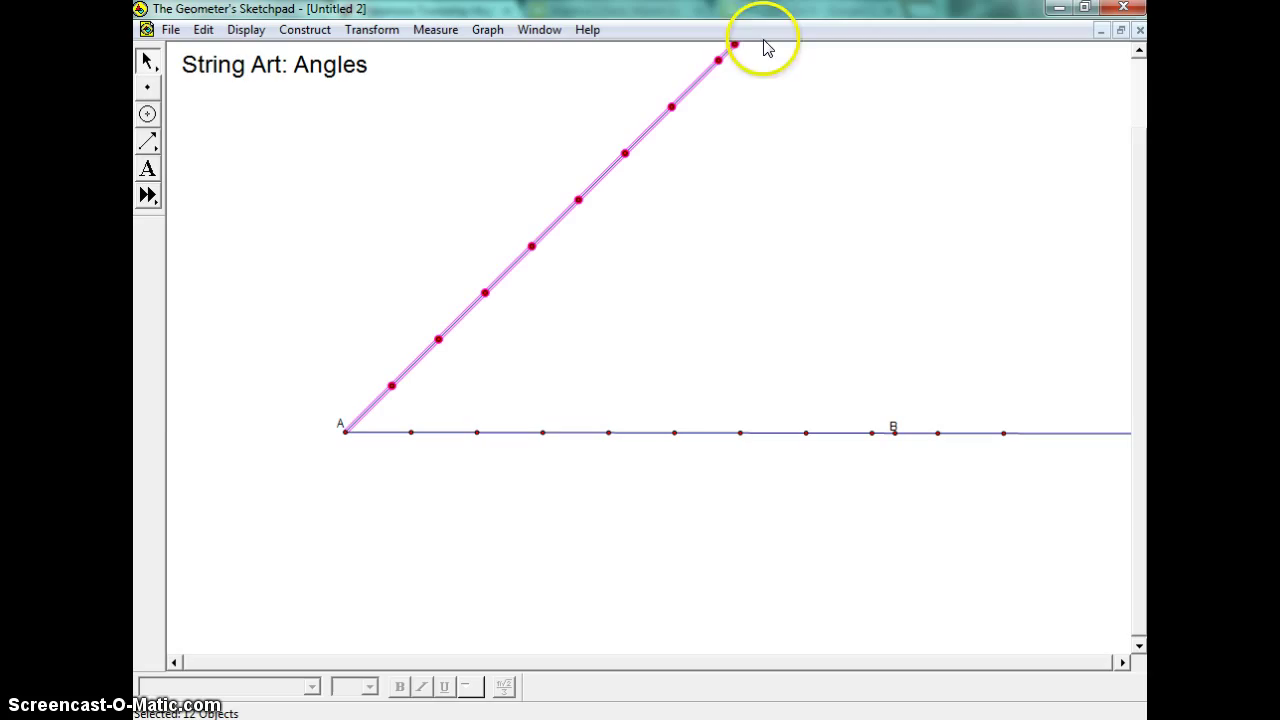
Move A and B slightly outward to spread the points, and shift the whole angle figure lower in the sketch.
left_click(1140, 52)
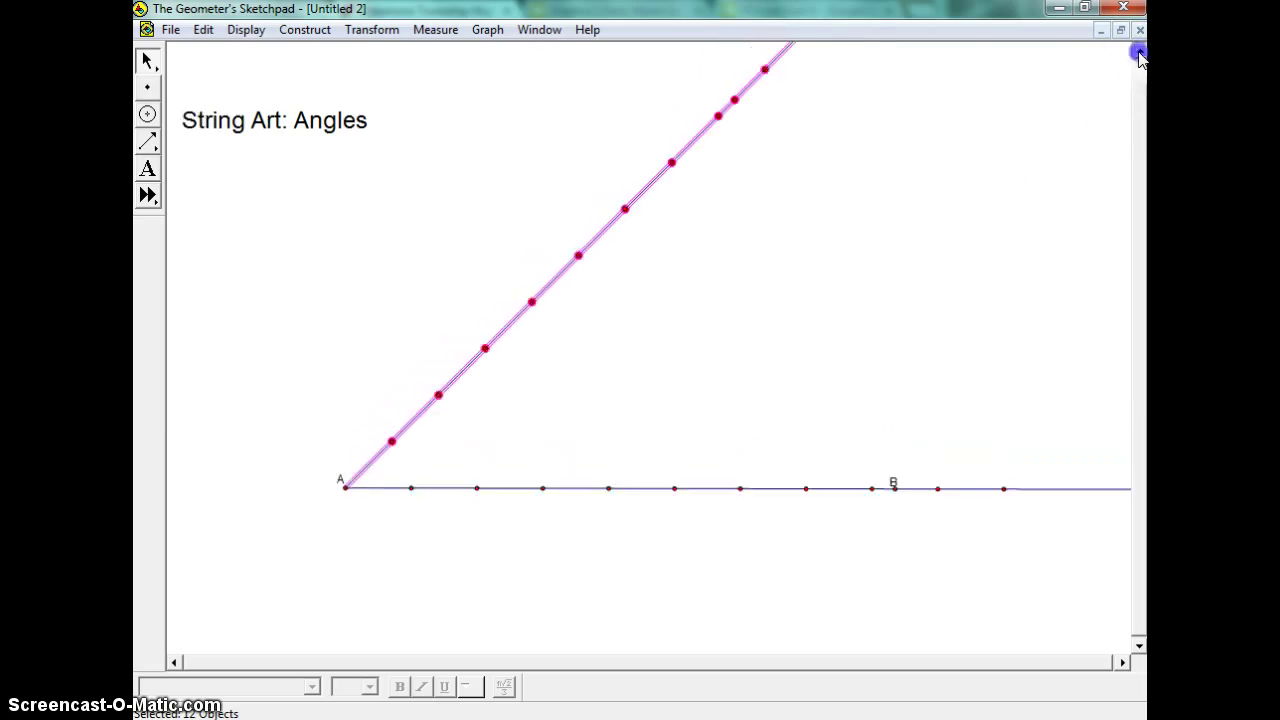
left_click_drag(1140, 52, 1140, 52)
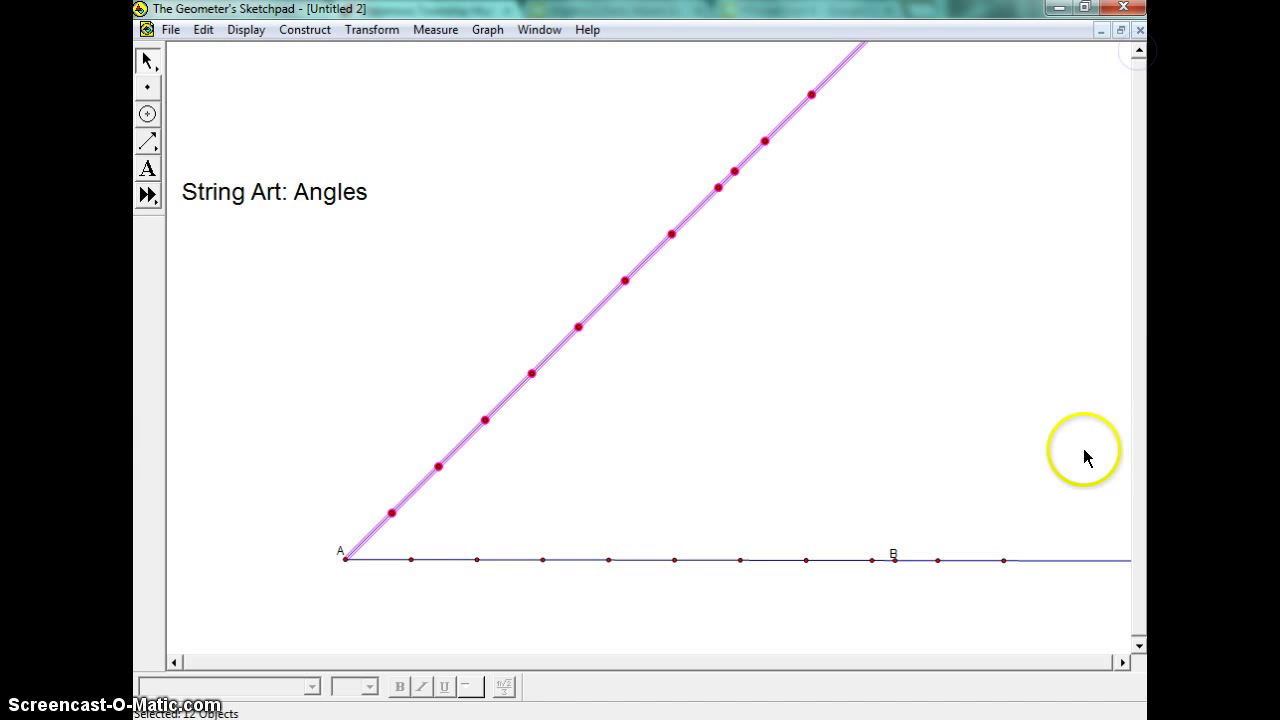
left_click(962, 624)
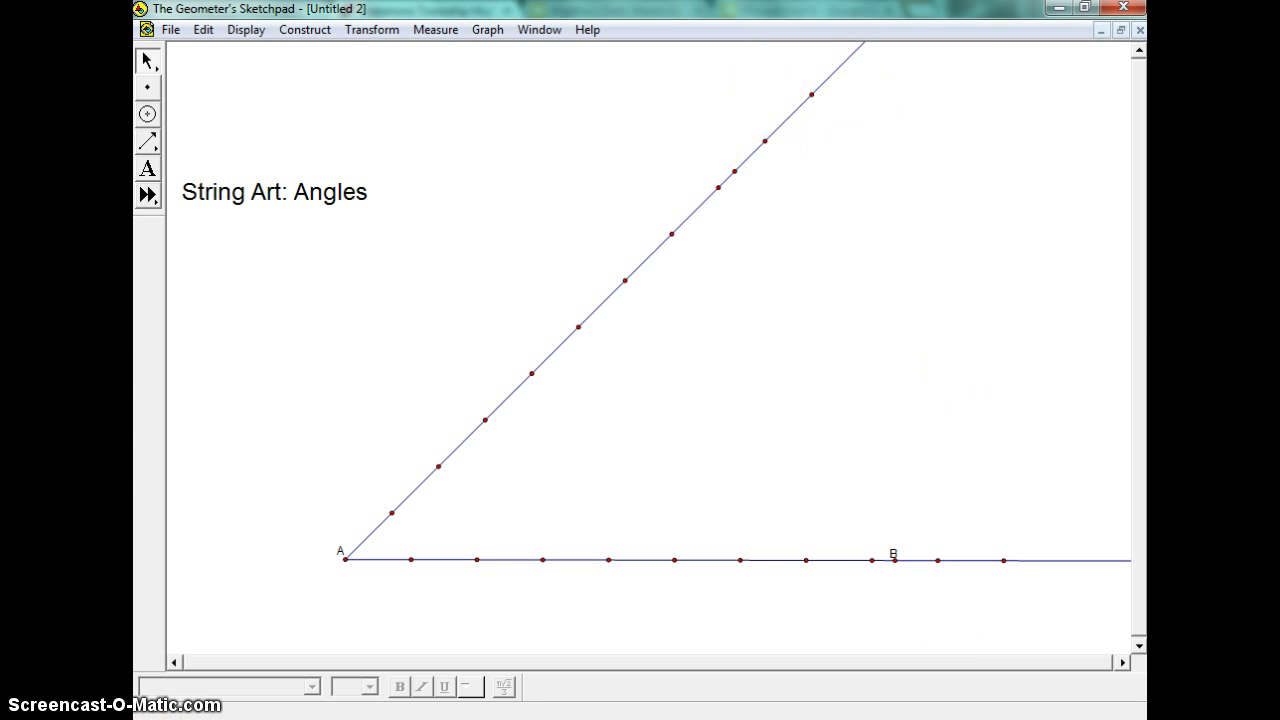
mouse_move(345, 559)
left_mouse_down()
mouse_move(334, 474)
mouse_move(338, 559)
left_mouse_up()
mouse_move(893, 561)
left_mouse_down()
mouse_move(649, 558)
mouse_move(814, 551)
mouse_move(900, 566)
mouse_move(849, 629)
mouse_move(860, 569)
mouse_move(906, 561)
left_mouse_up()
left_click(906, 421)
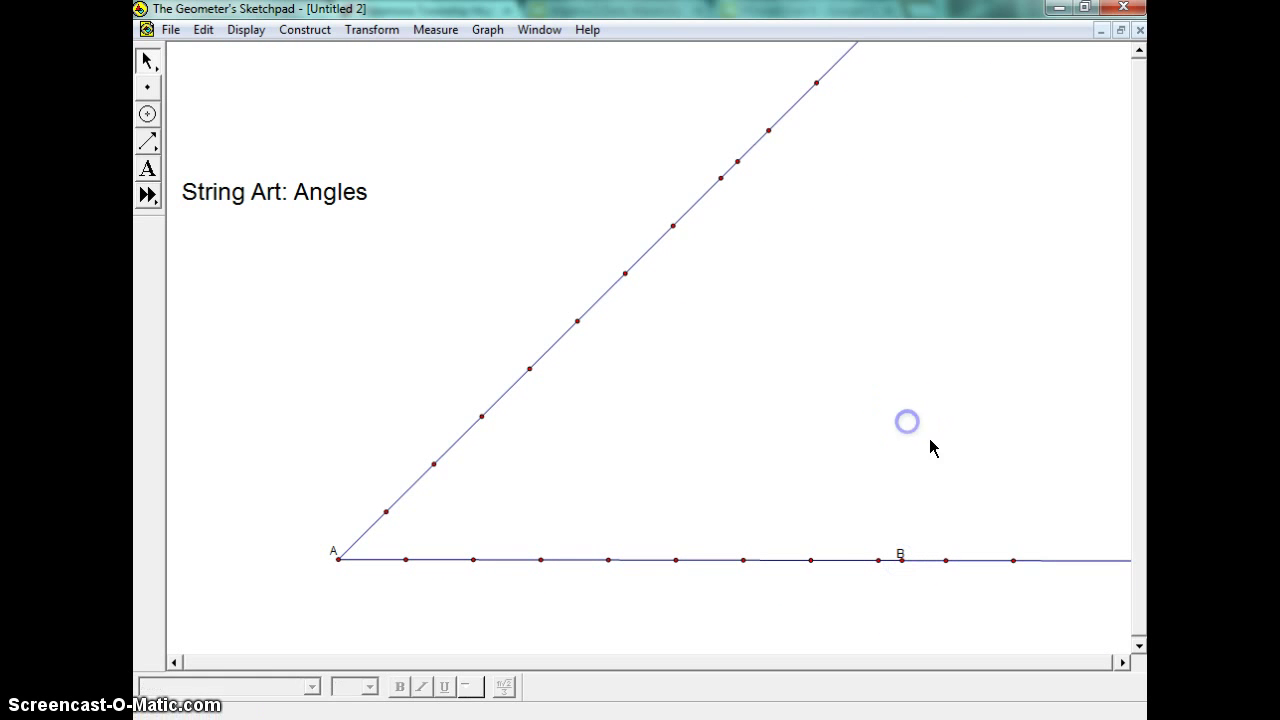
left_click_drag(1017, 562, 971, 606)
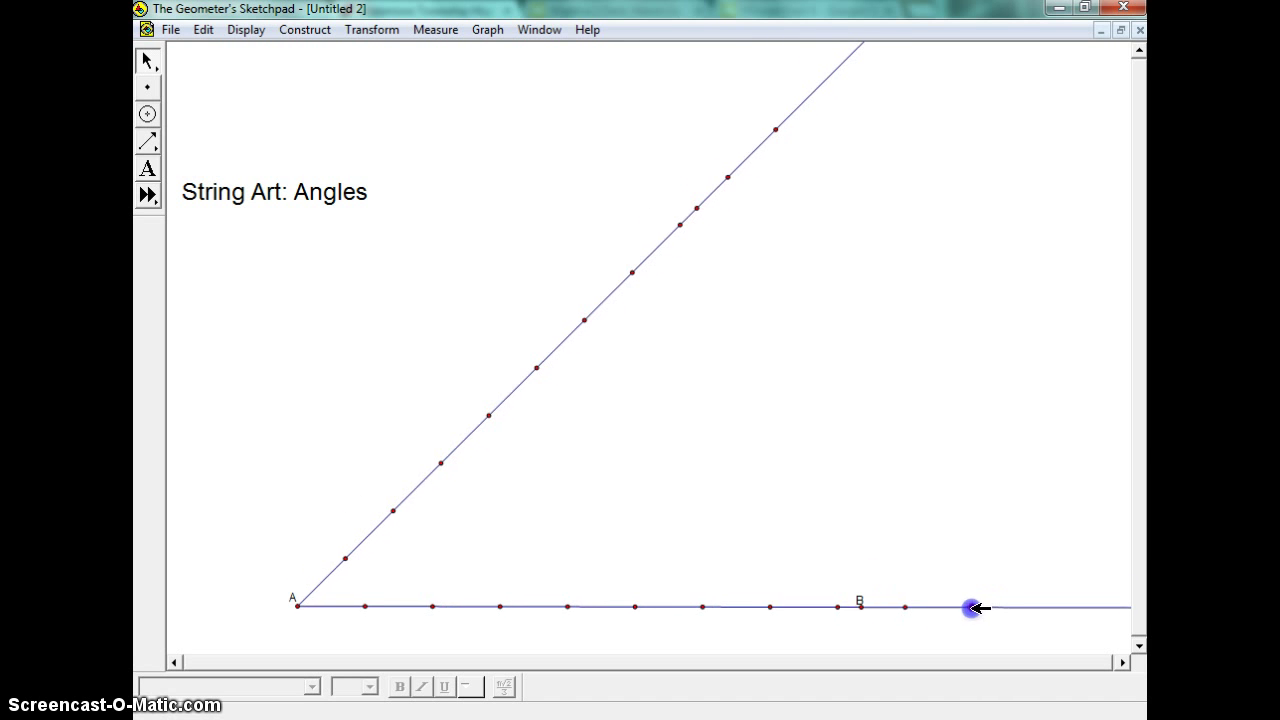
left_click(1017, 406)
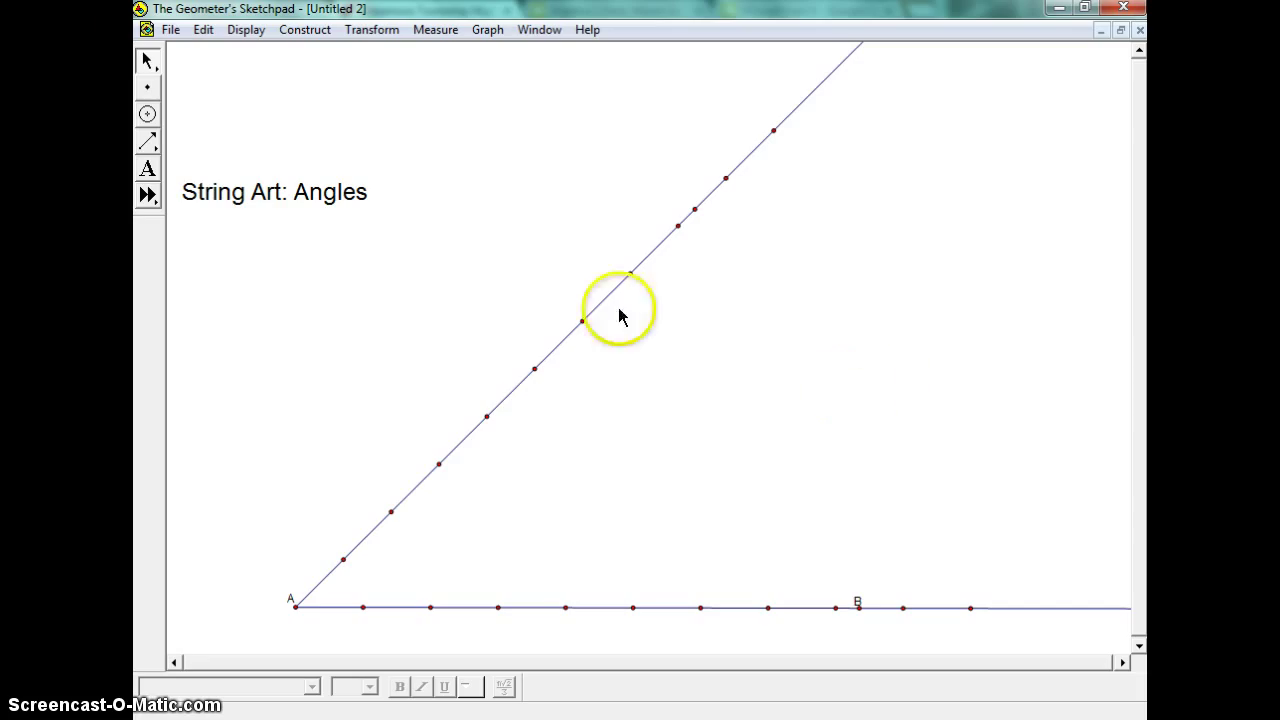
Draw a segment from the outermost point on the rotated ray to the first point after A on ray AB, and color it dark green.
left_click(148, 142)
left_click_drag(148, 142, 177, 140)
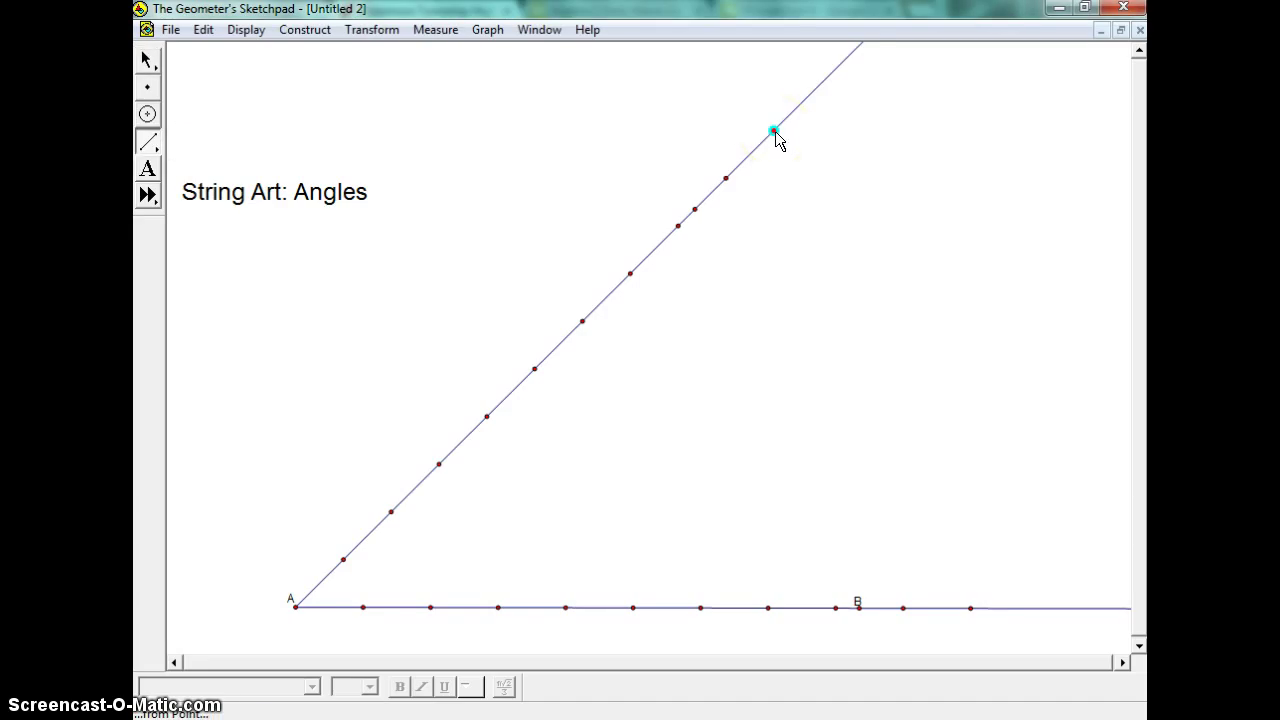
mouse_move(775, 131)
left_mouse_down()
mouse_move(766, 194)
mouse_move(611, 514)
mouse_move(404, 605)
mouse_move(363, 607)
left_mouse_up()
left_click(242, 30)
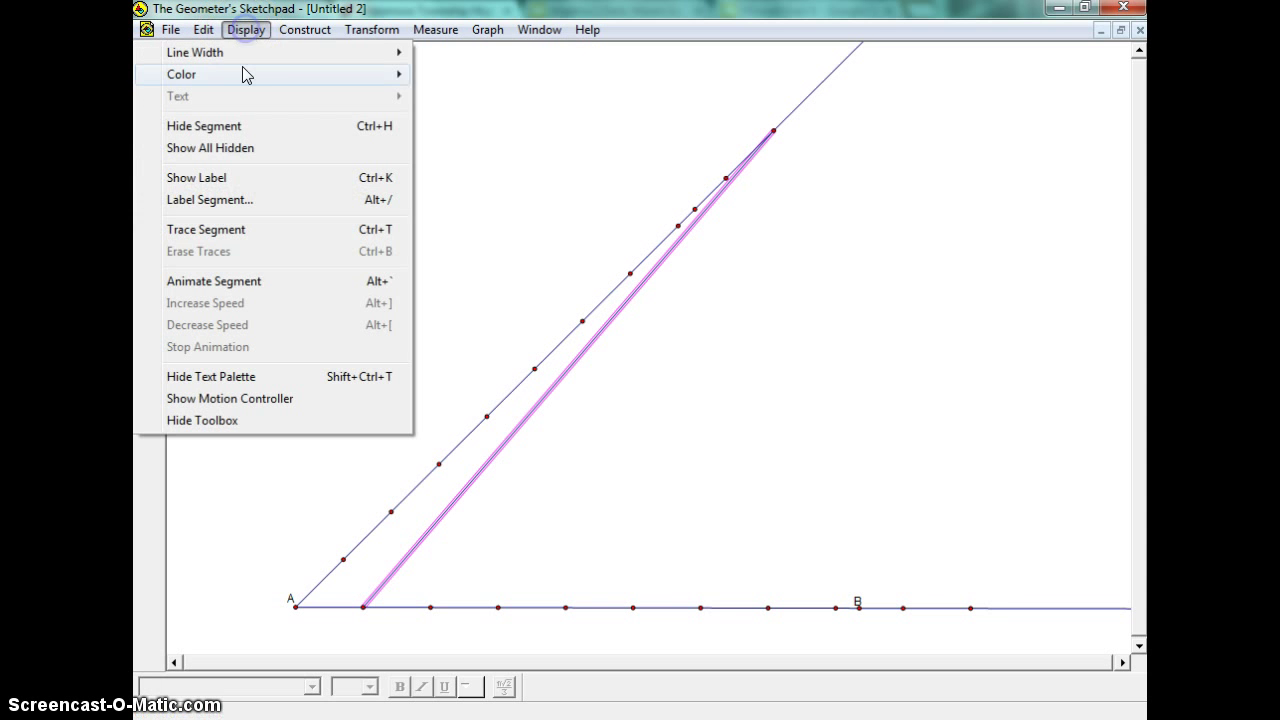
mouse_move(300, 75)
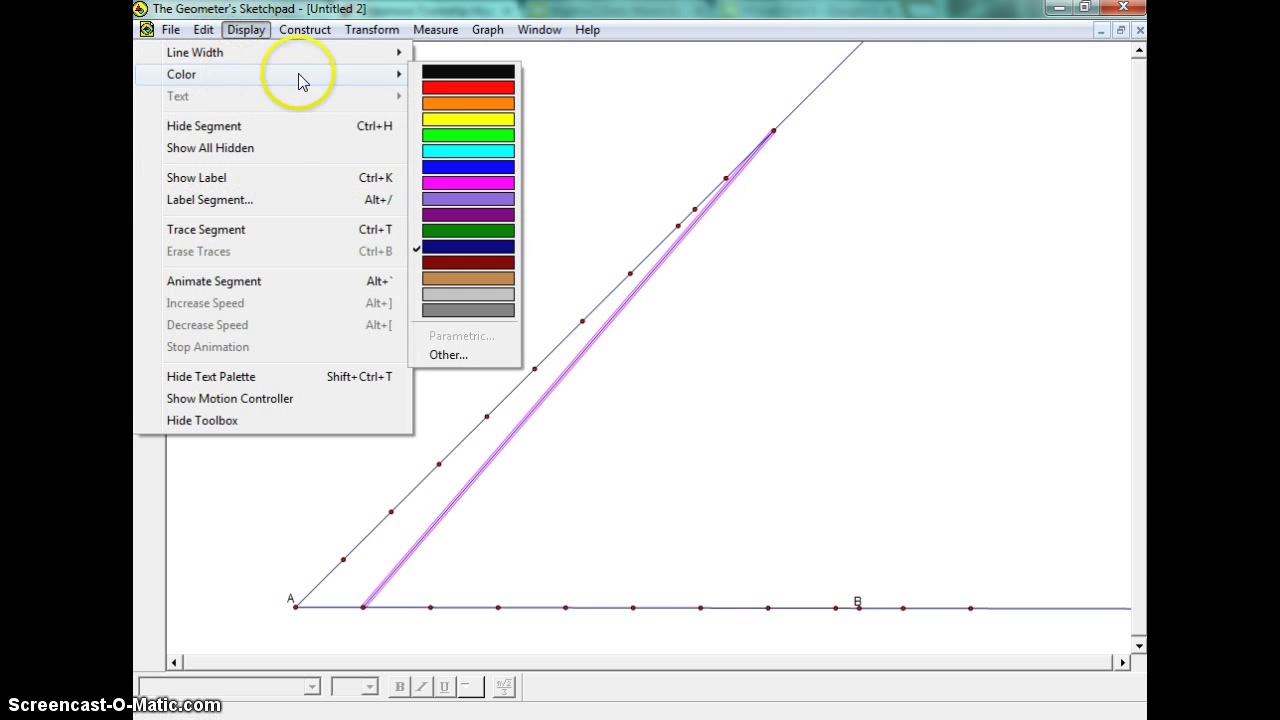
left_click(491, 232)
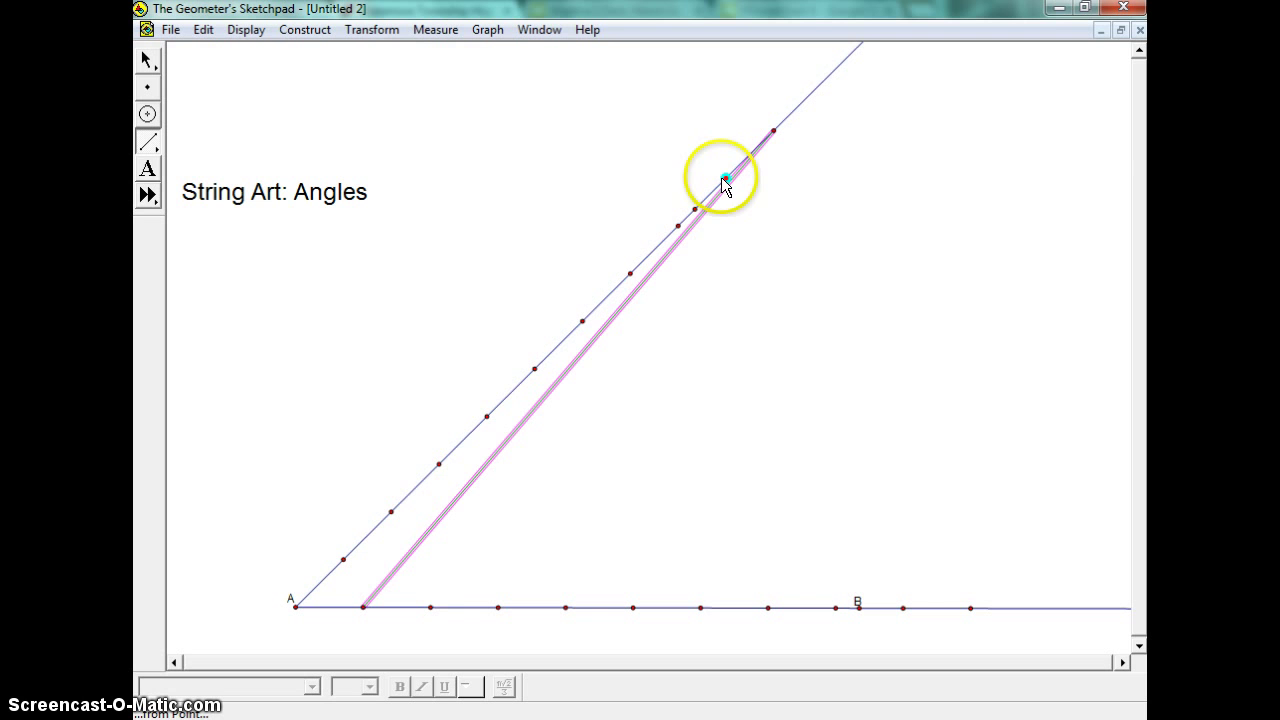
Join the second outermost point on the rotated ray to the second point after A, and show the label of B's rotated image.
left_click_drag(726, 181, 692, 210)
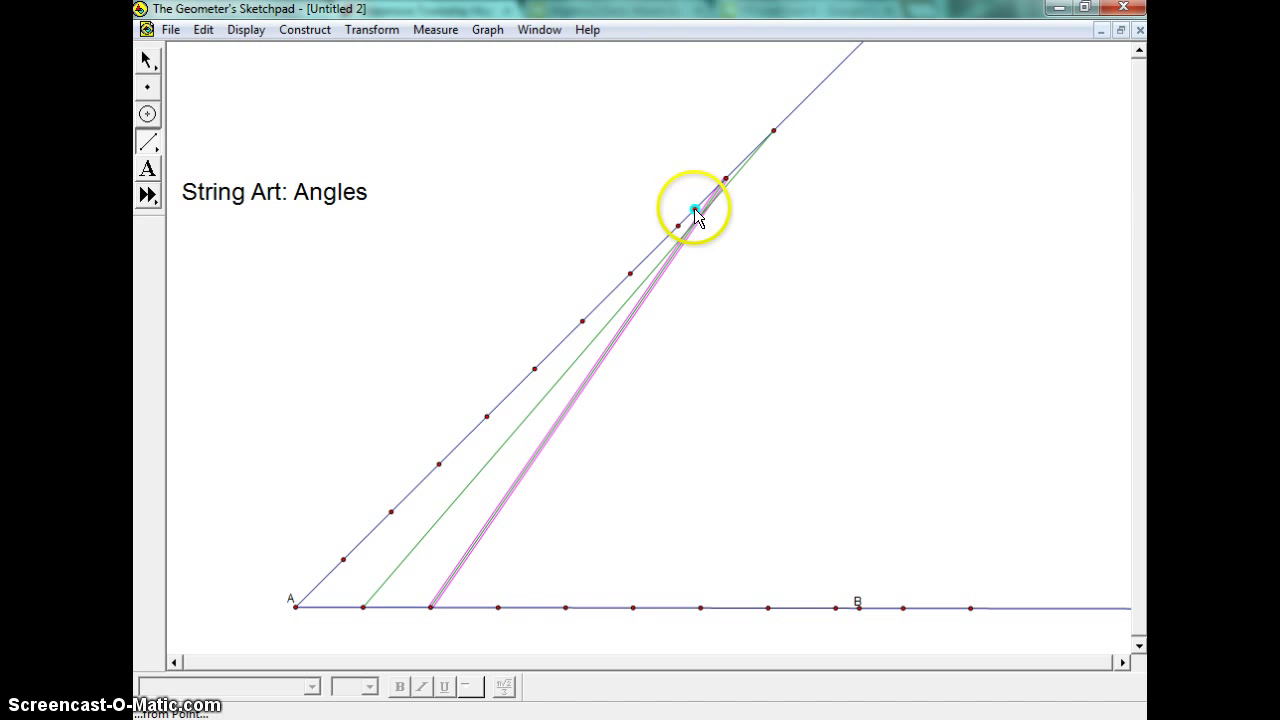
left_click_drag(696, 214, 694, 210)
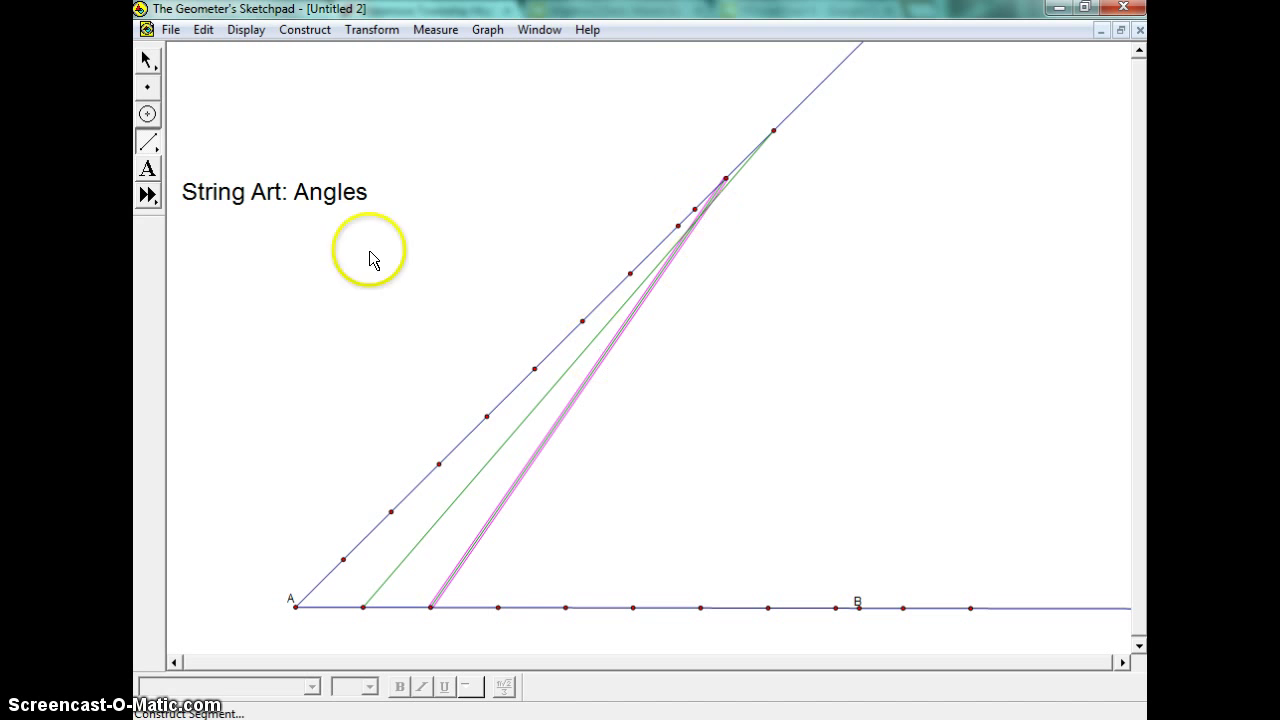
left_click(694, 214)
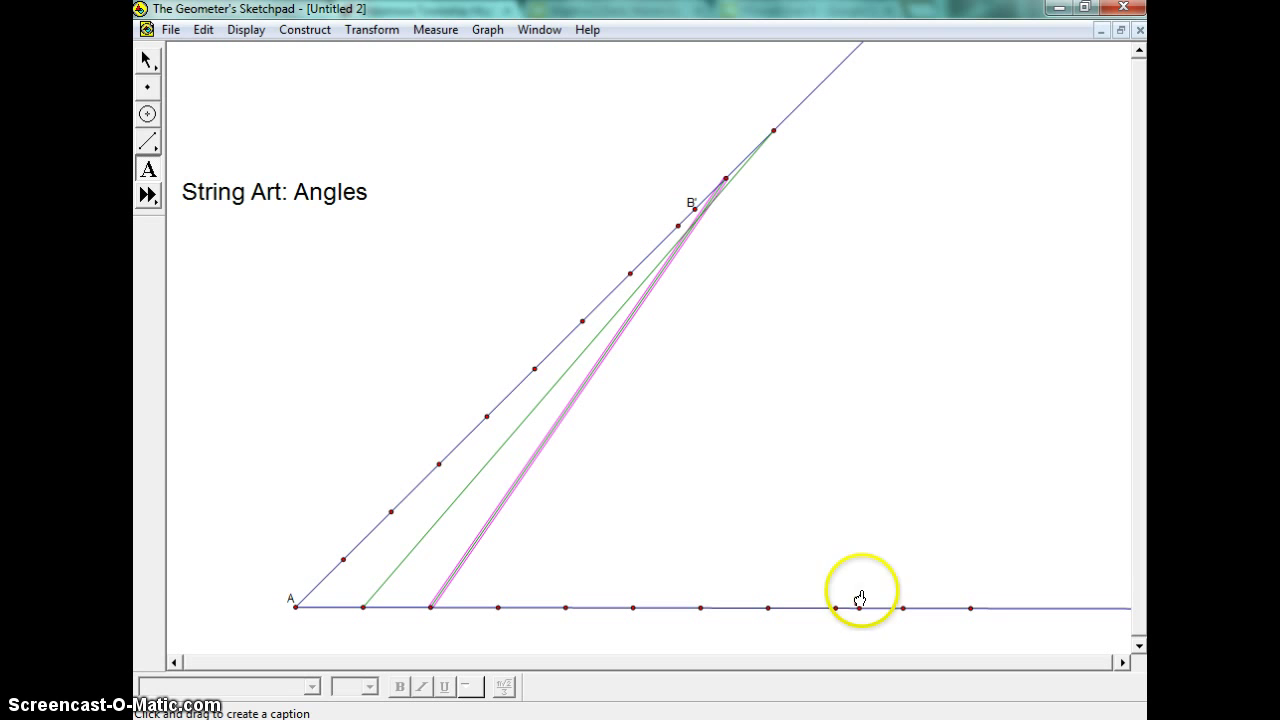
Join the third to seventh points inward on the rotated ray to the third to seventh after A, skipping B's image, and undo the misplaced eighth segment.
left_click(147, 140)
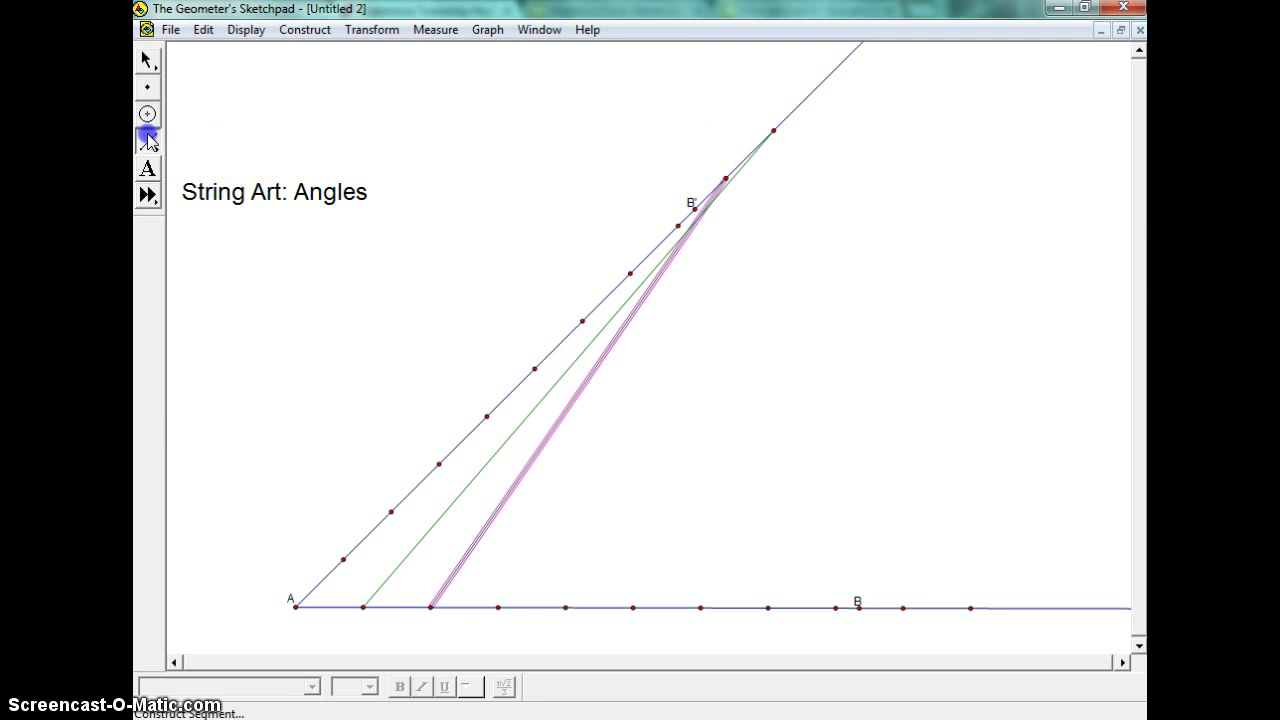
left_click_drag(678, 226, 630, 273)
left_click_drag(582, 321, 614, 556)
left_click_drag(625, 605, 633, 607)
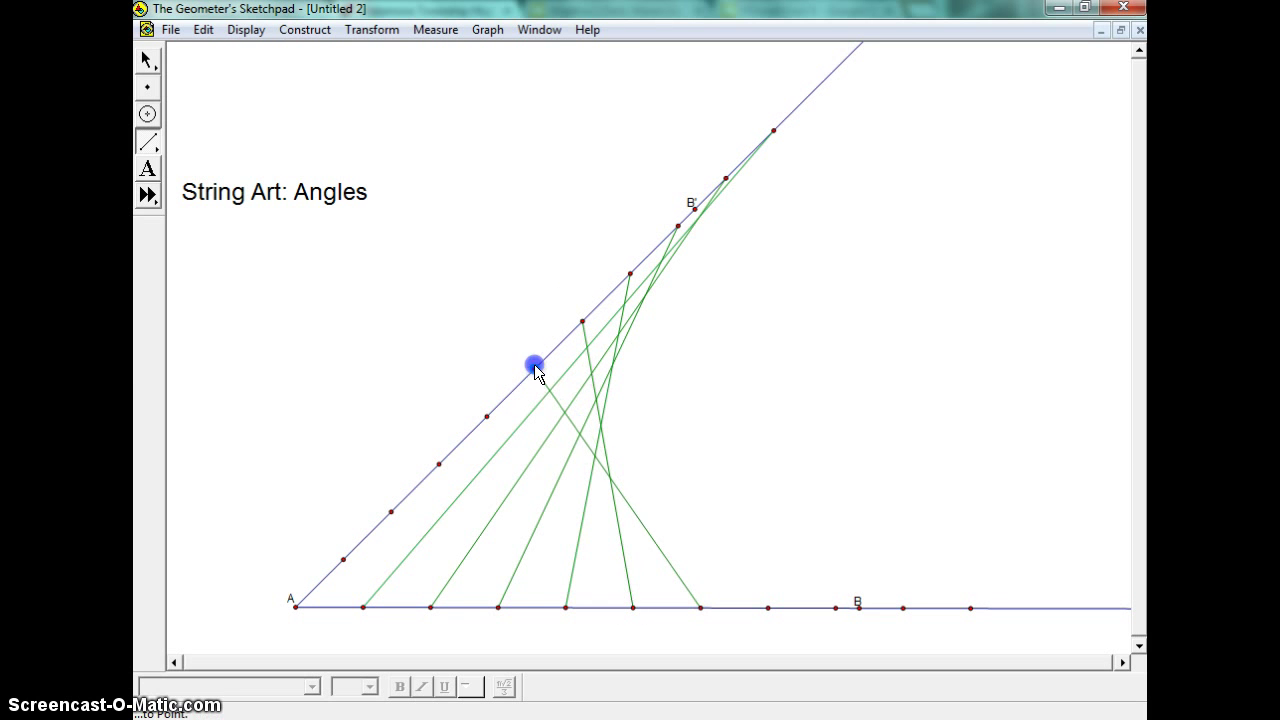
left_click_drag(483, 421, 461, 441)
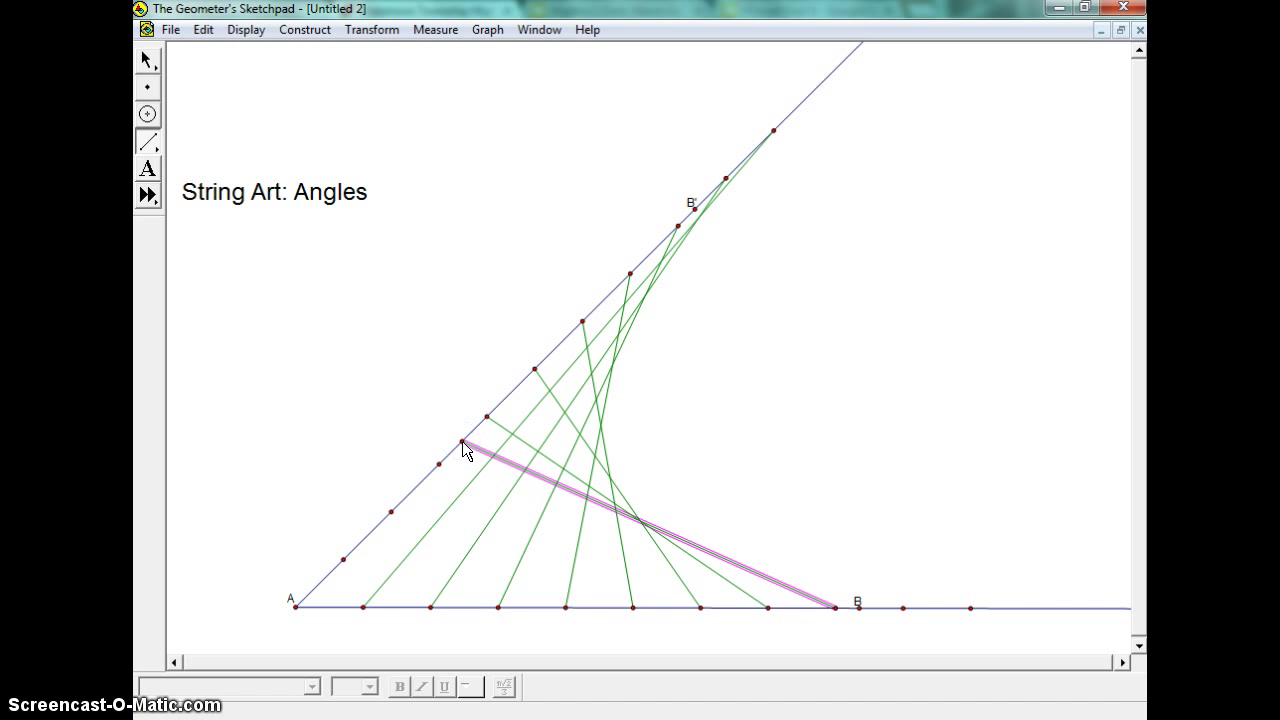
key("ctrl+z")
Draw the last three segments from the rotated ray's points nearest A to the outermost points on ray AB, skipping B.
left_click_drag(860, 606, 434, 464)
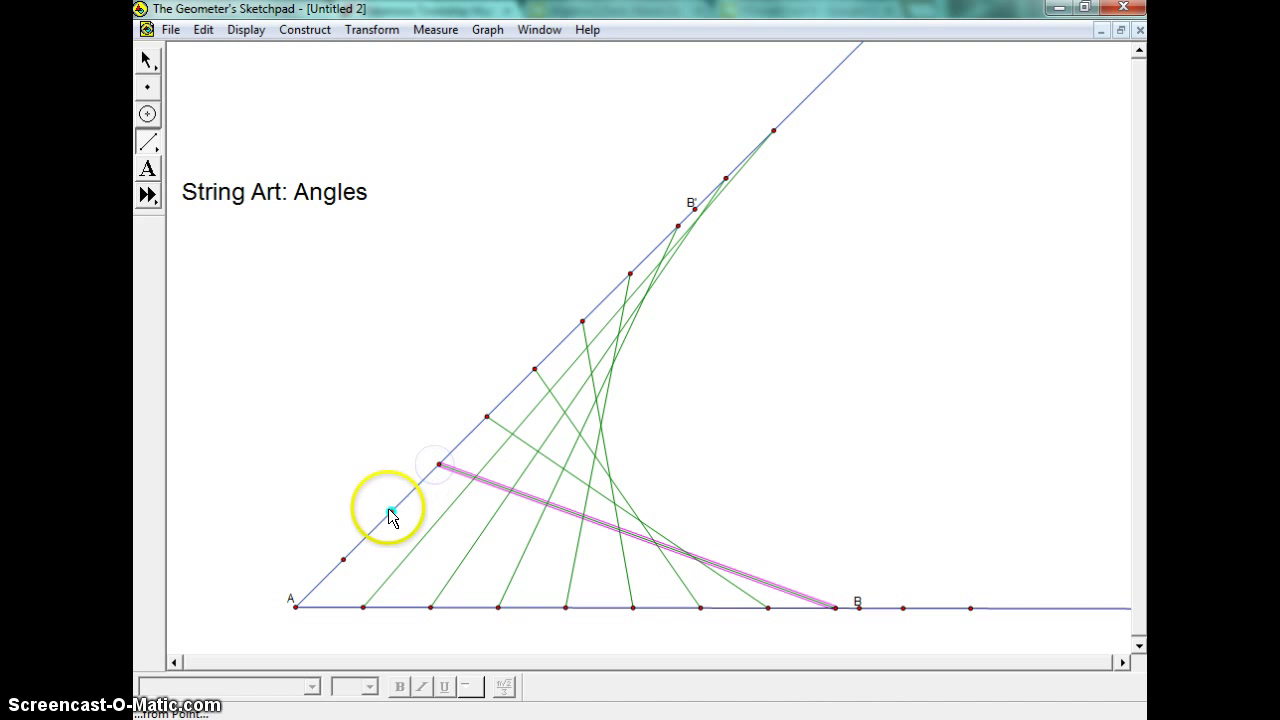
left_click_drag(391, 512, 900, 611)
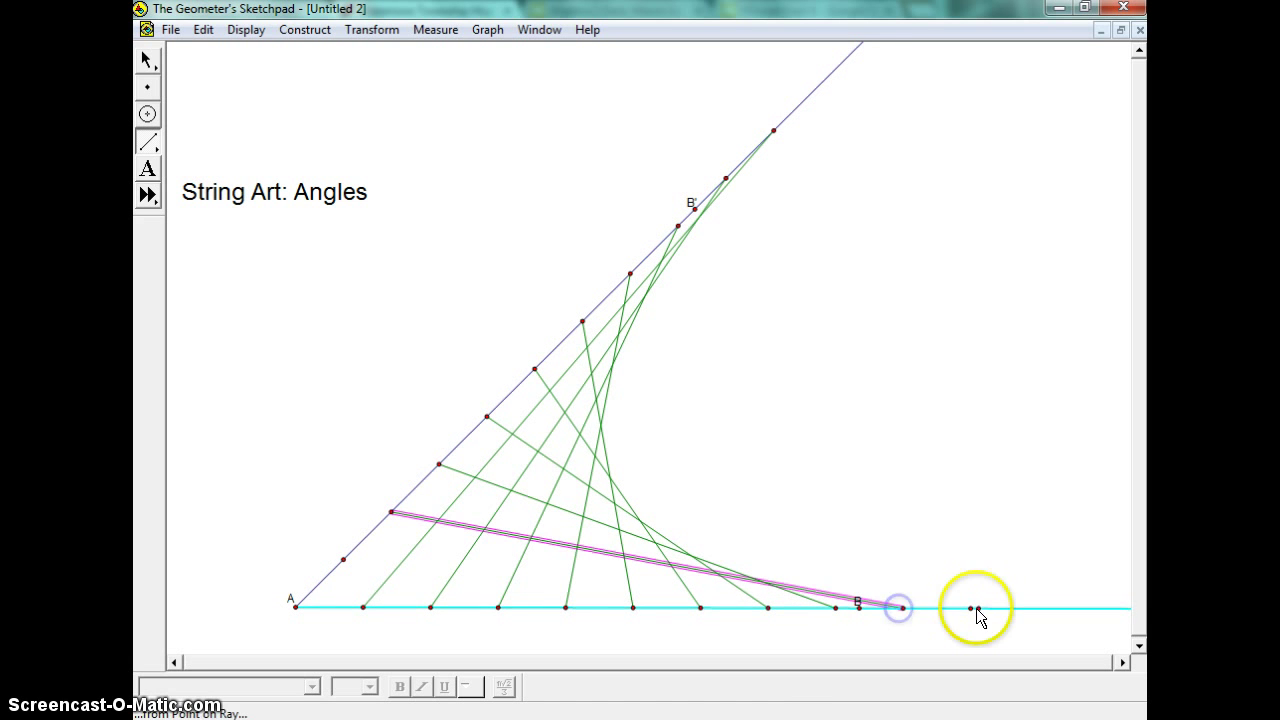
left_click(638, 597)
left_click_drag(638, 597, 346, 562)
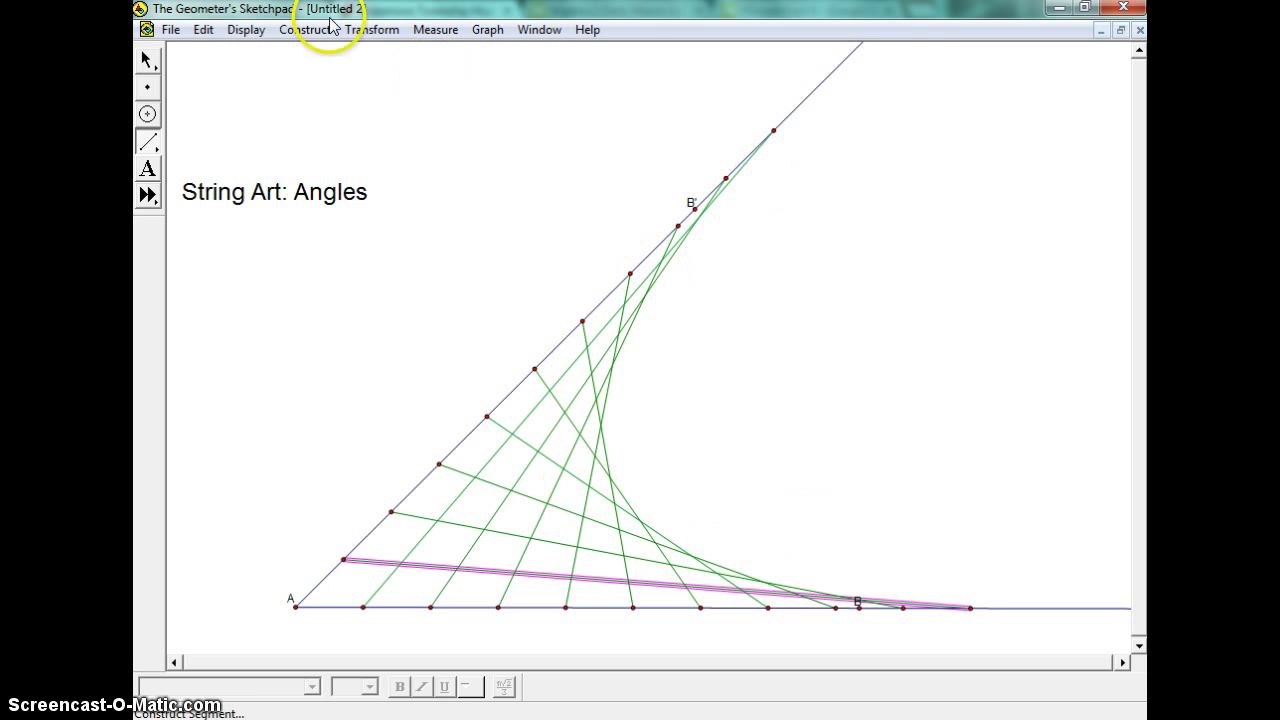
Reposition points A and B to make the string art smaller and place it higher, keeping ray AB nearly horizontal.
left_click(148, 60)
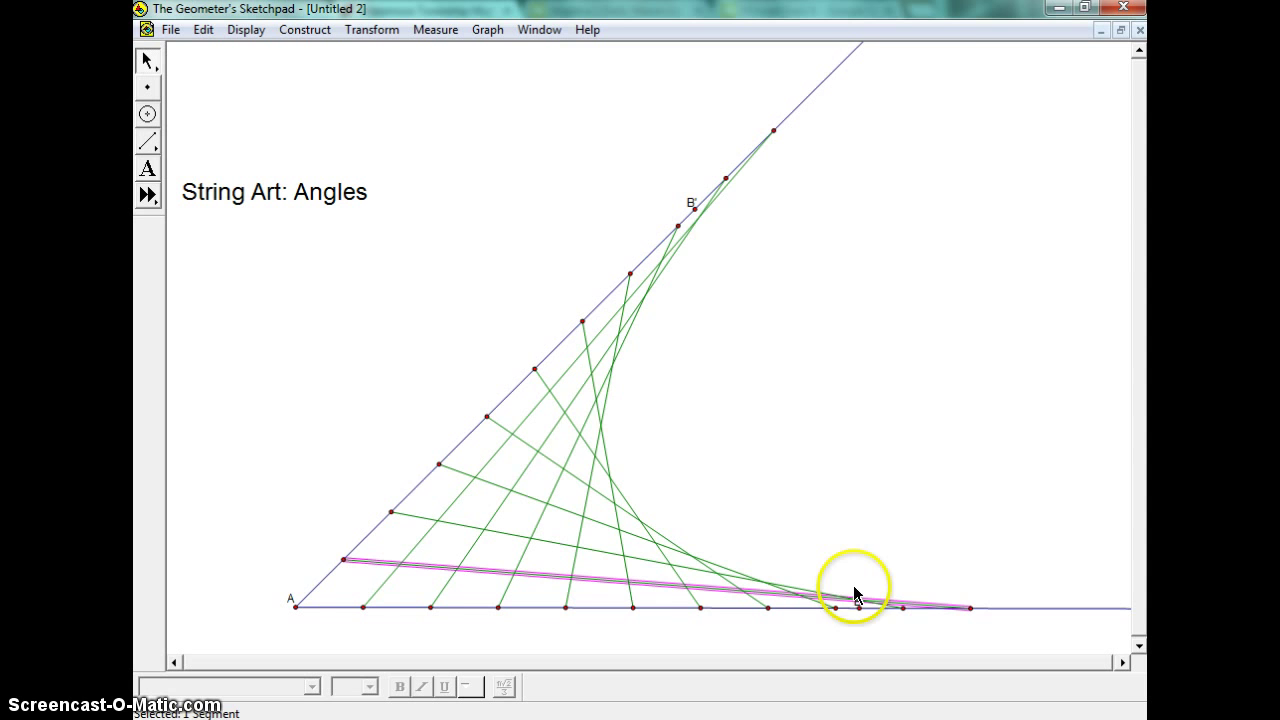
left_click_drag(853, 607, 677, 607)
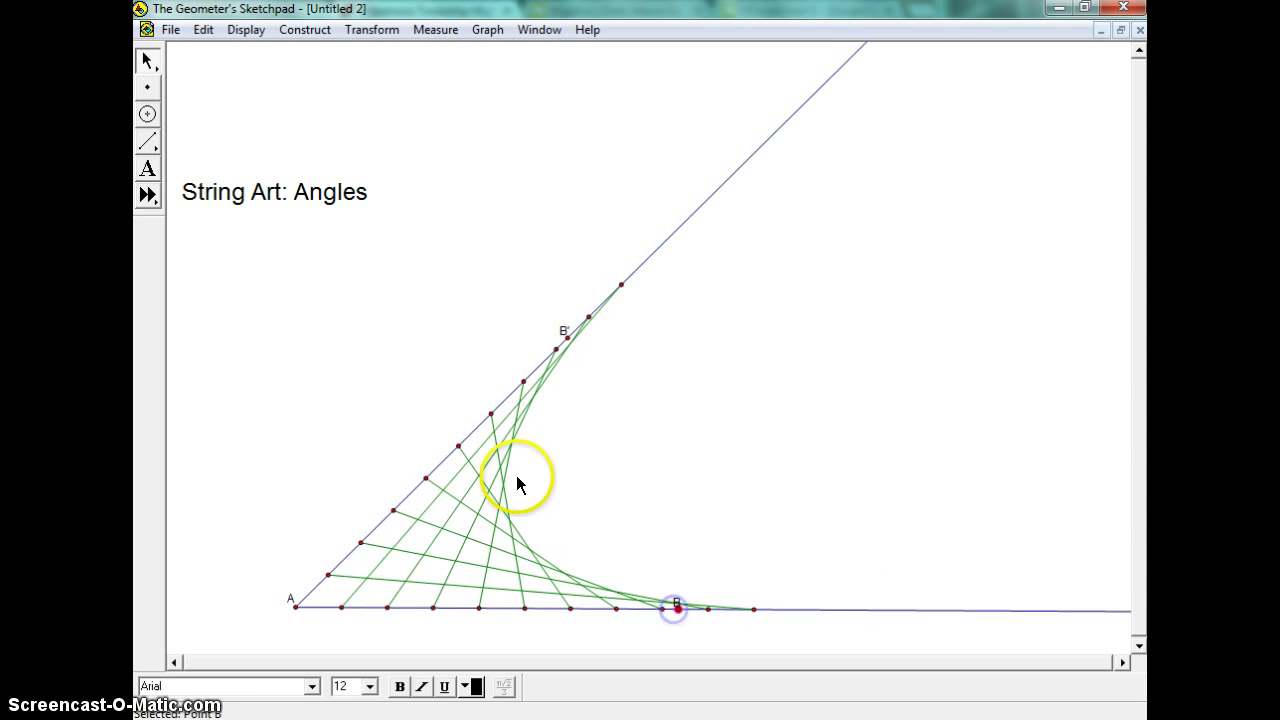
left_click_drag(297, 606, 354, 466)
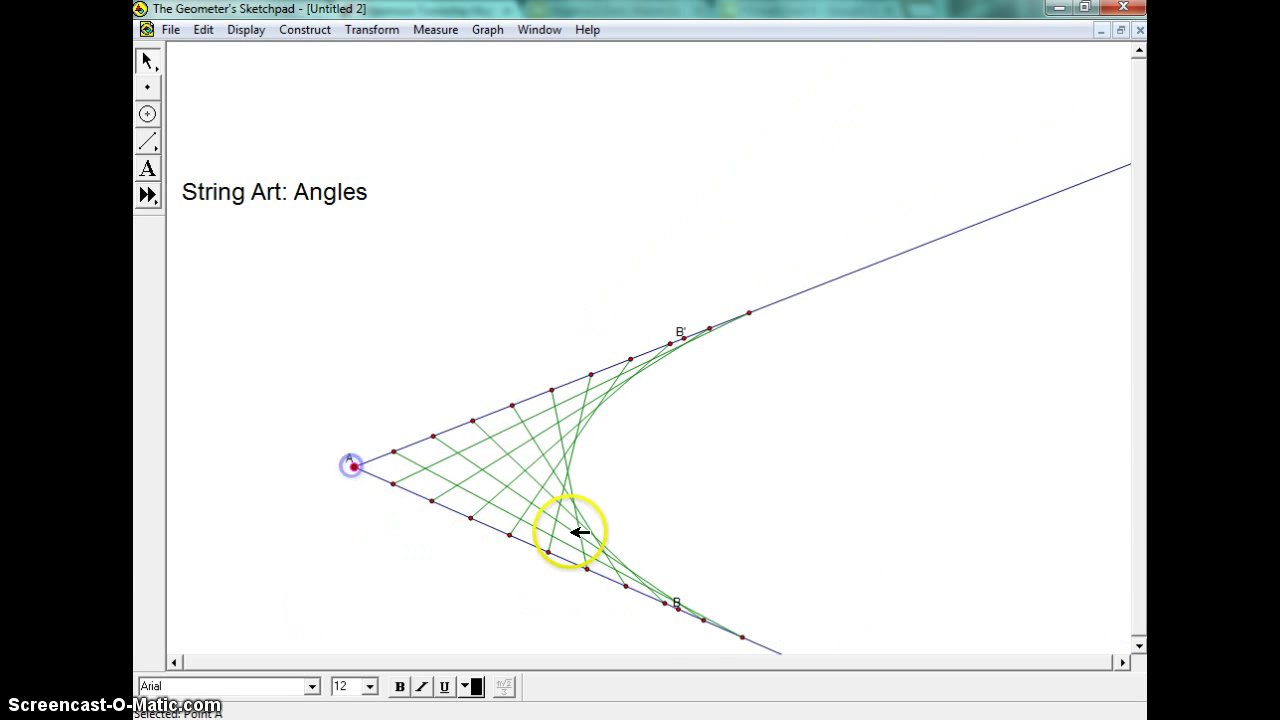
left_click_drag(677, 607, 767, 476)
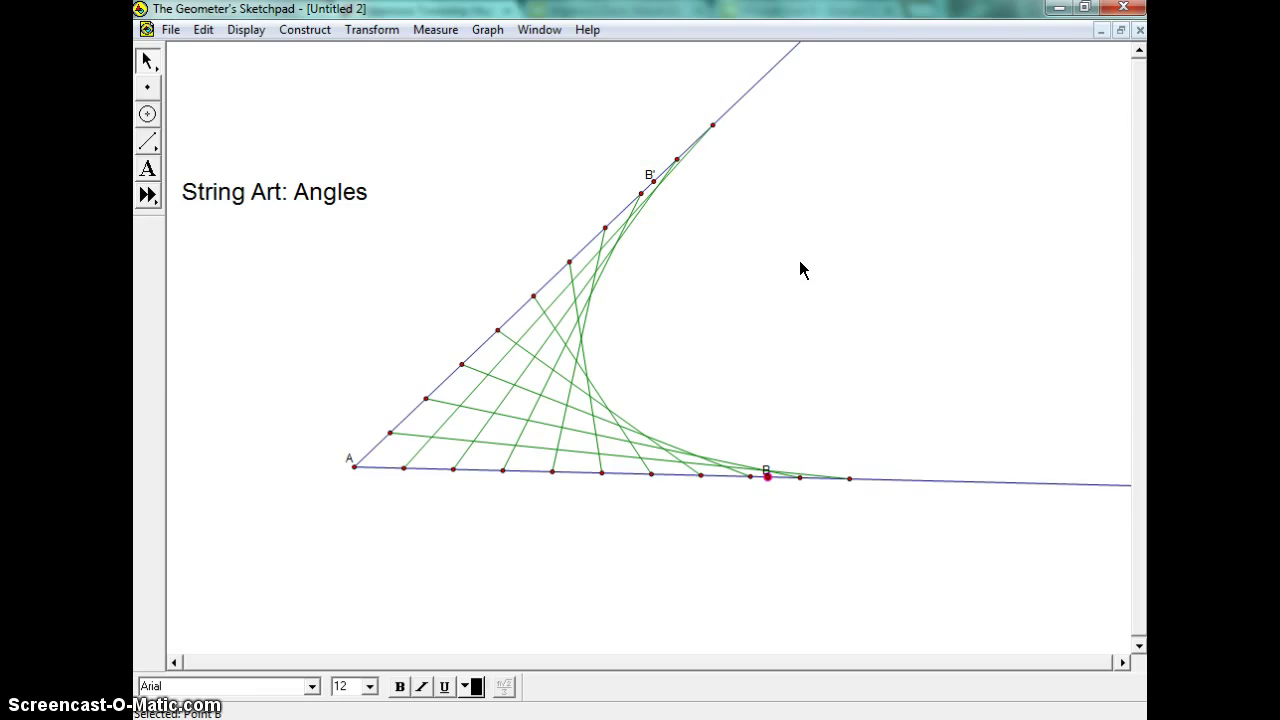
Rotate the whole string art figure, leaving out its caption, by a fixed angle of 45 degrees about point A.
left_click(354, 466, "shift")
mouse_move(916, 553)
left_mouse_down()
mouse_move(529, 266)
mouse_move(463, 126)
mouse_move(352, 146)
left_mouse_up()
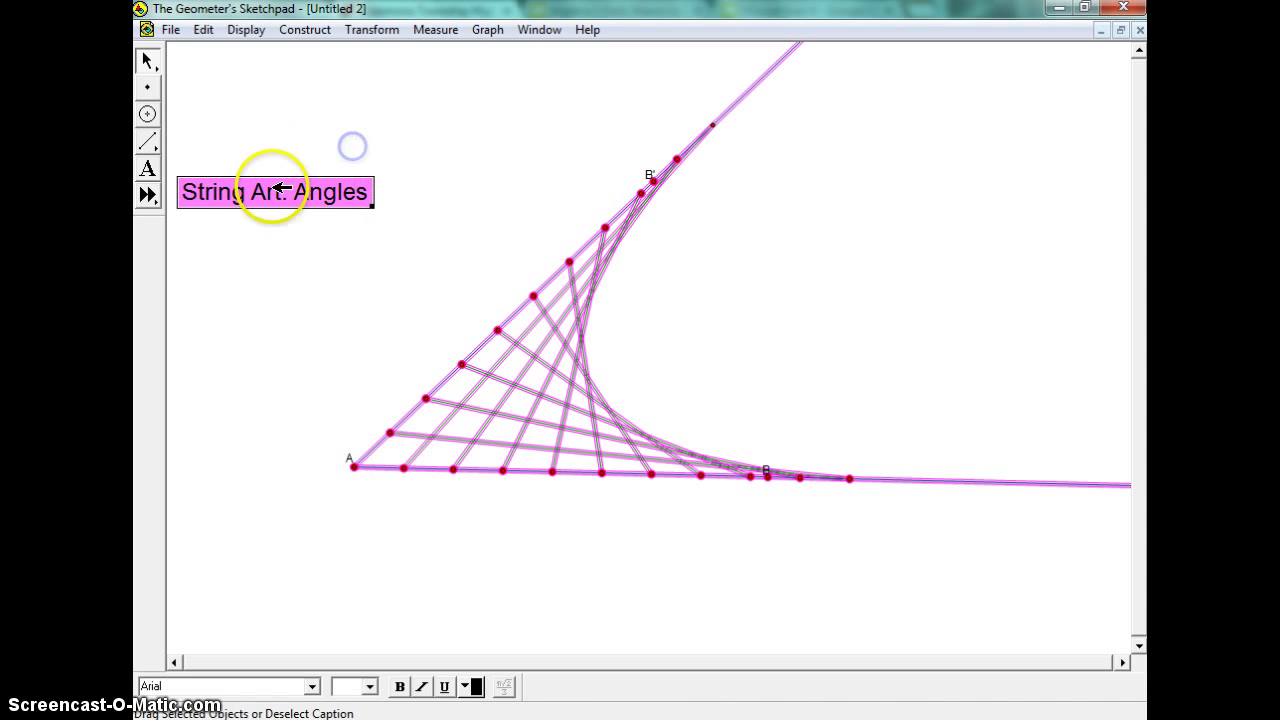
left_click(272, 190, "shift")
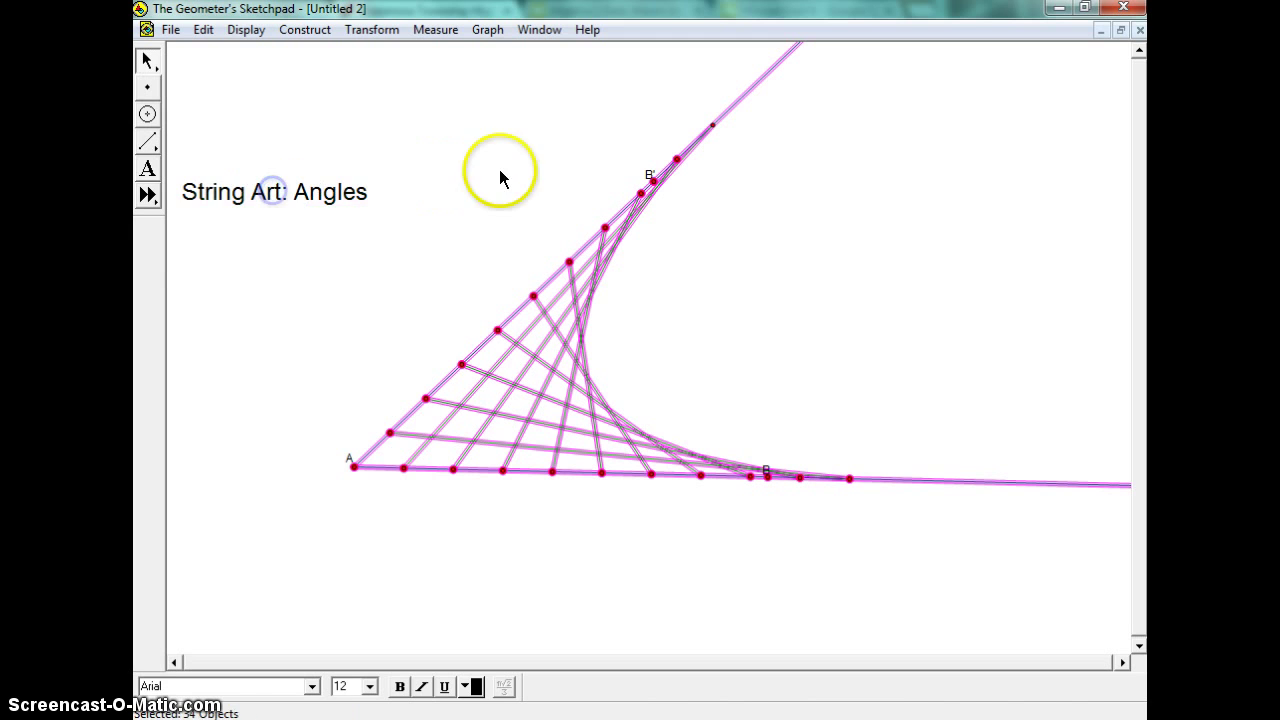
left_click(712, 124, "shift")
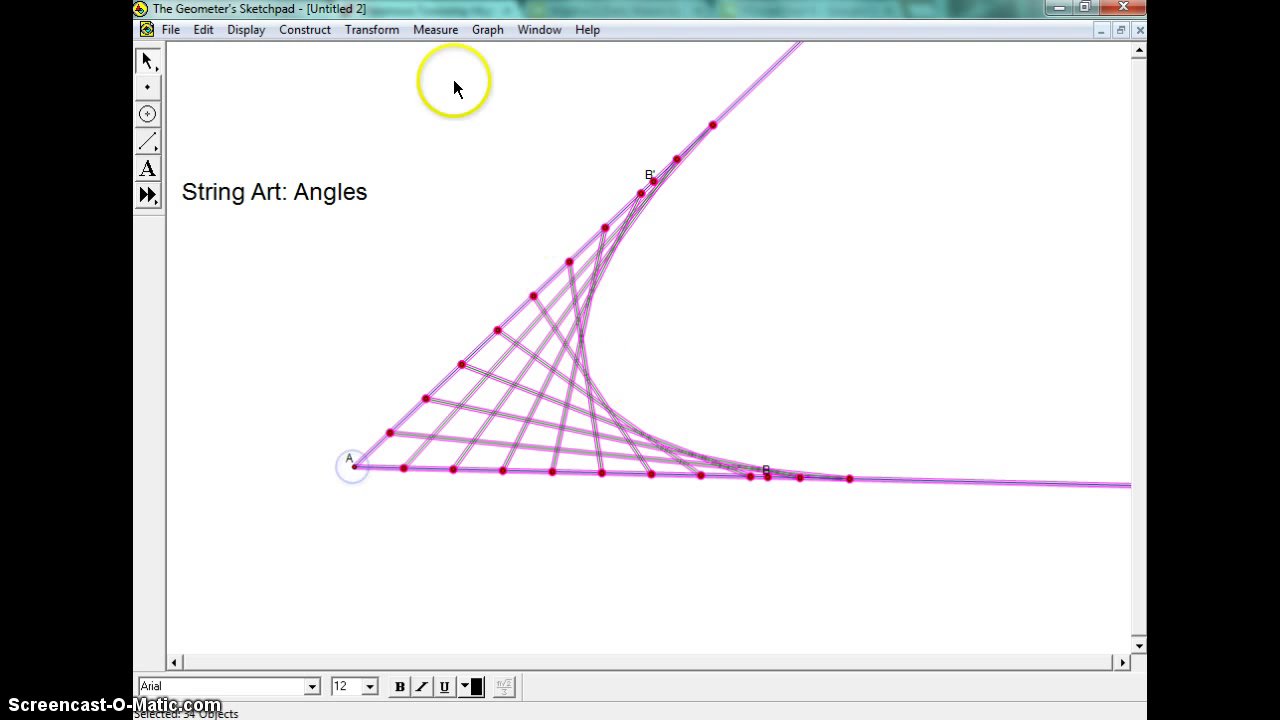
left_click(370, 29)
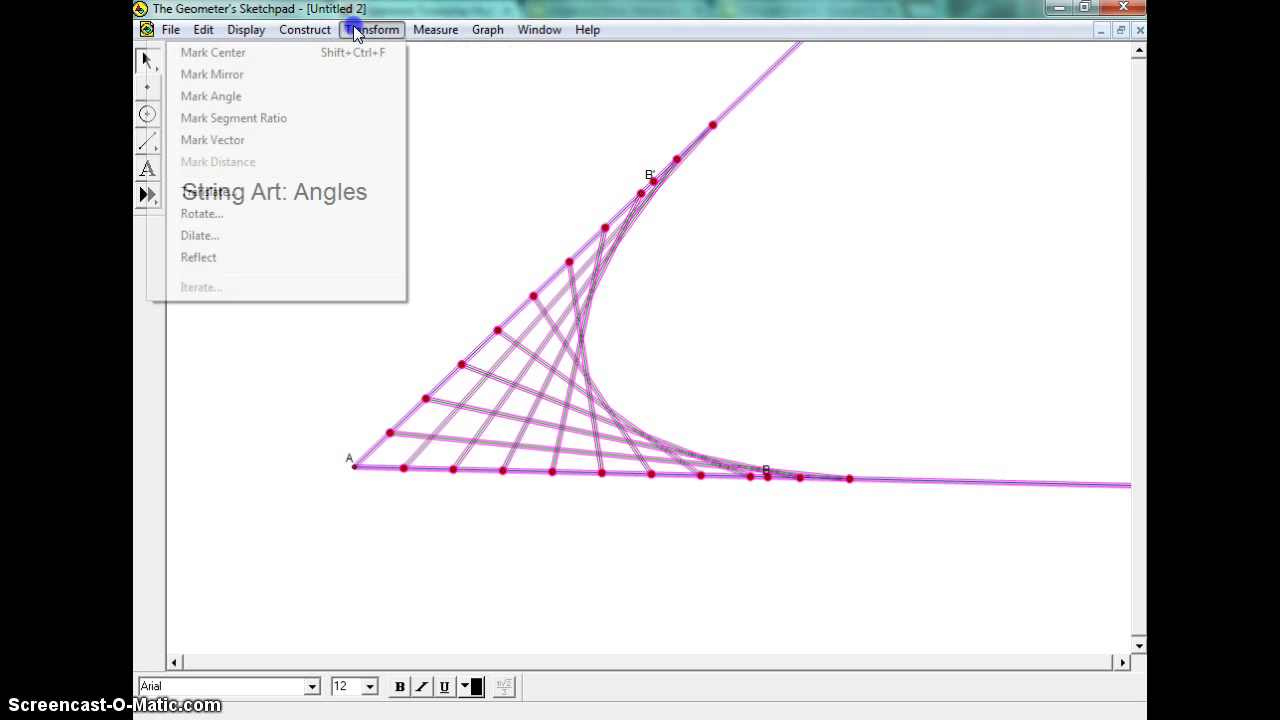
left_click(280, 213)
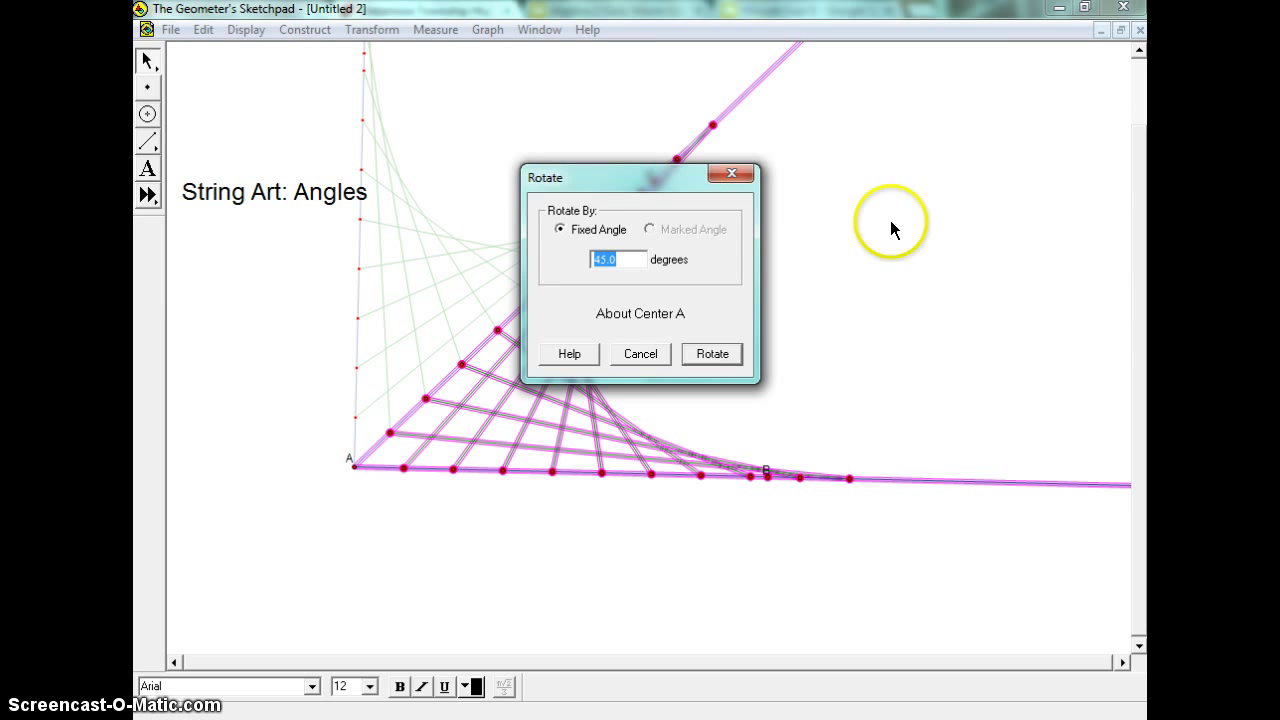
left_click_drag(700, 177, 922, 199)
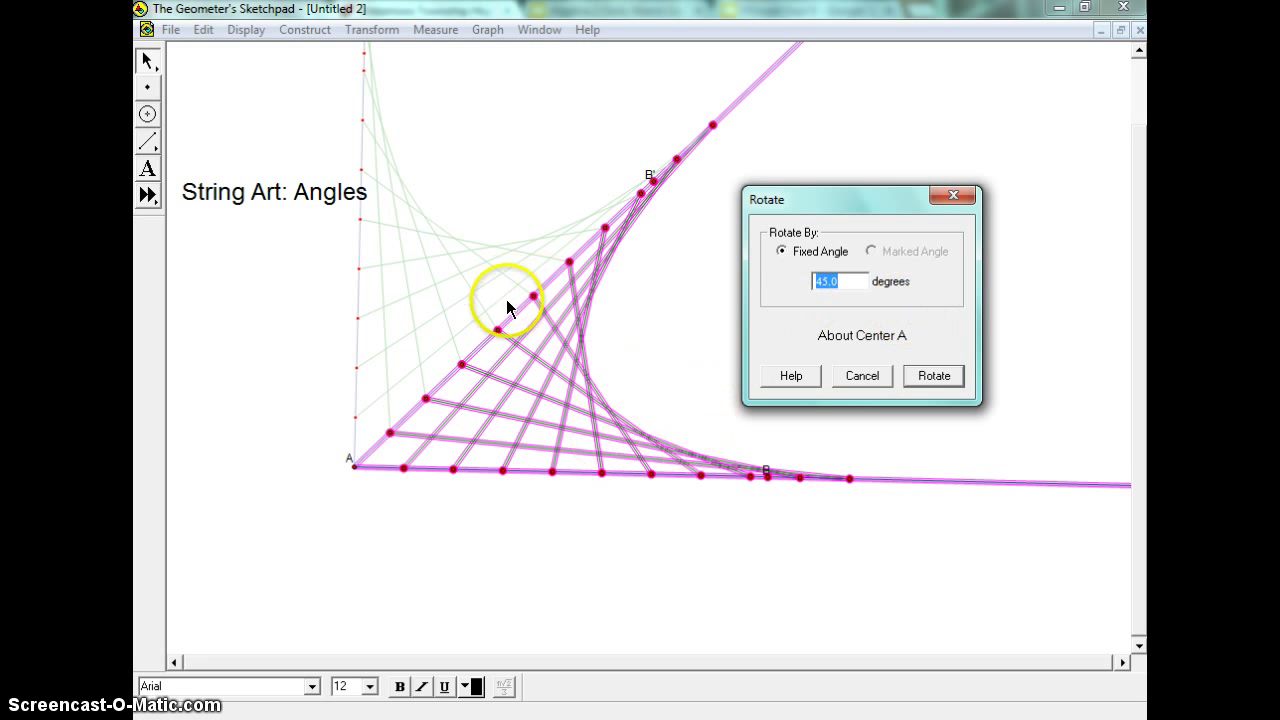
left_click(917, 373)
Repeat the 45-degree rotation about A on each new copy six times, so that string art angles fill the full circle.
left_click(372, 29)
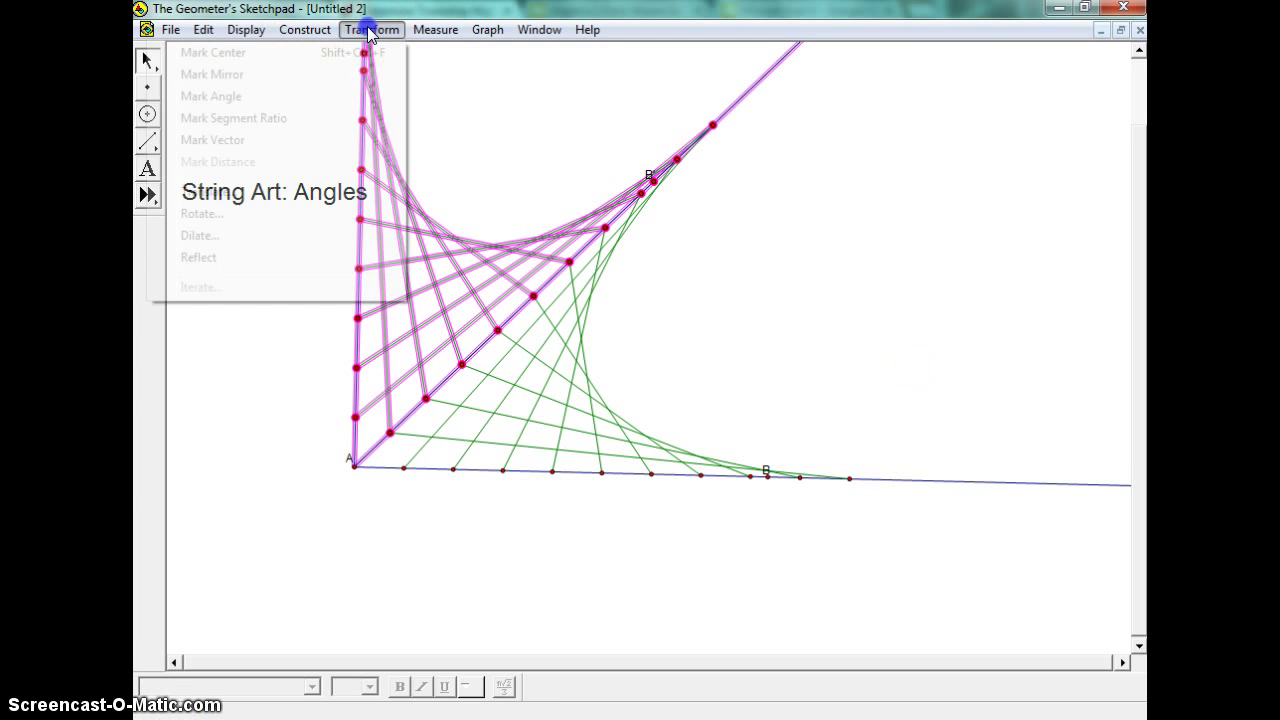
left_click(228, 214)
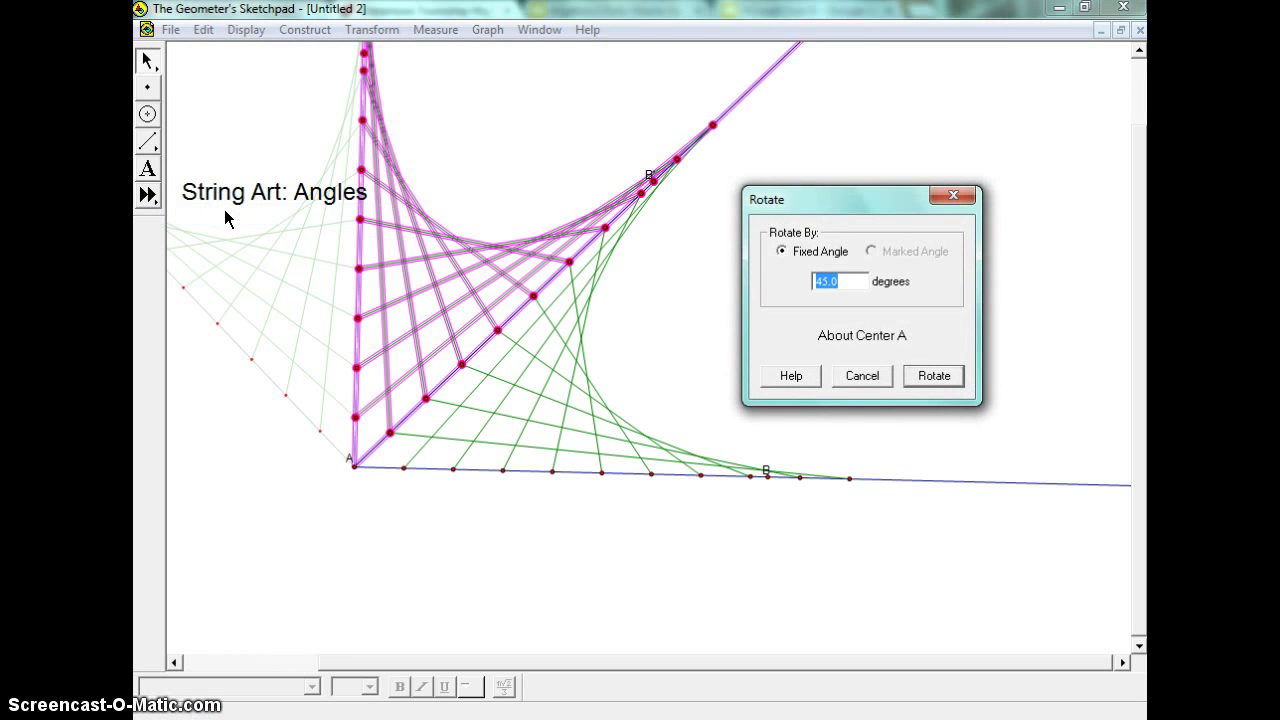
key("Return")
left_click(368, 30)
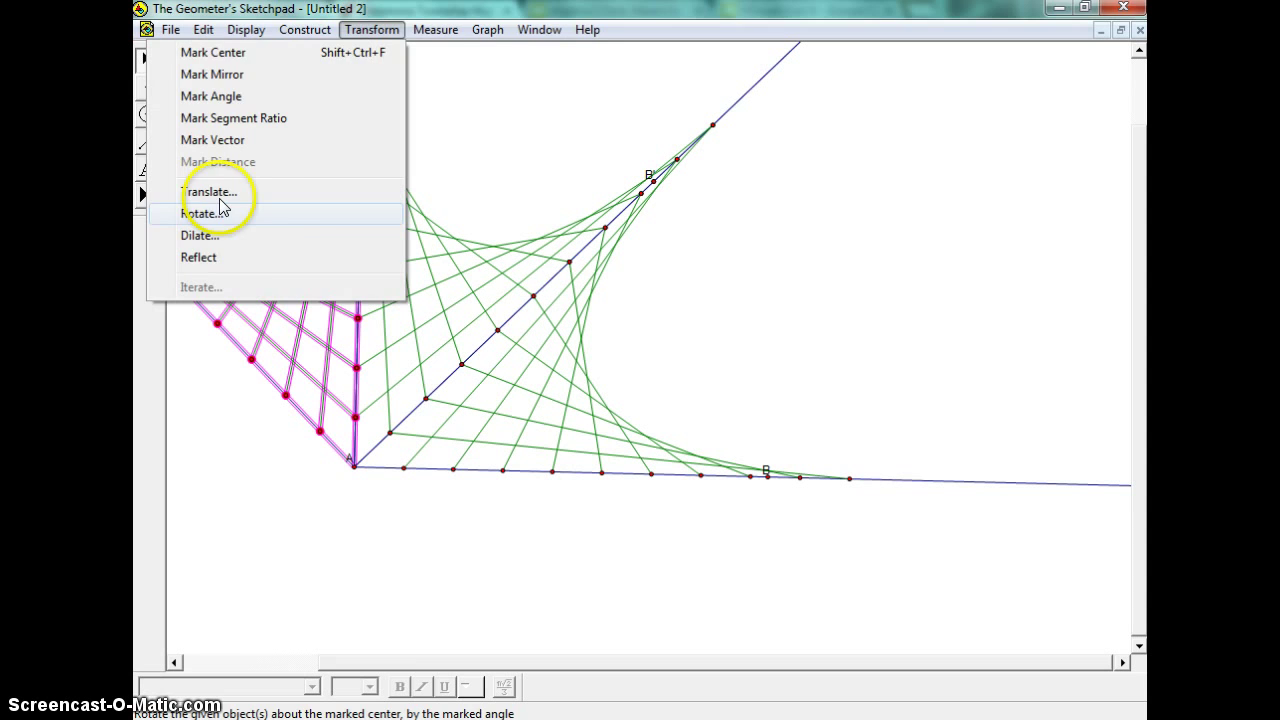
left_click(222, 206)
key("Return")
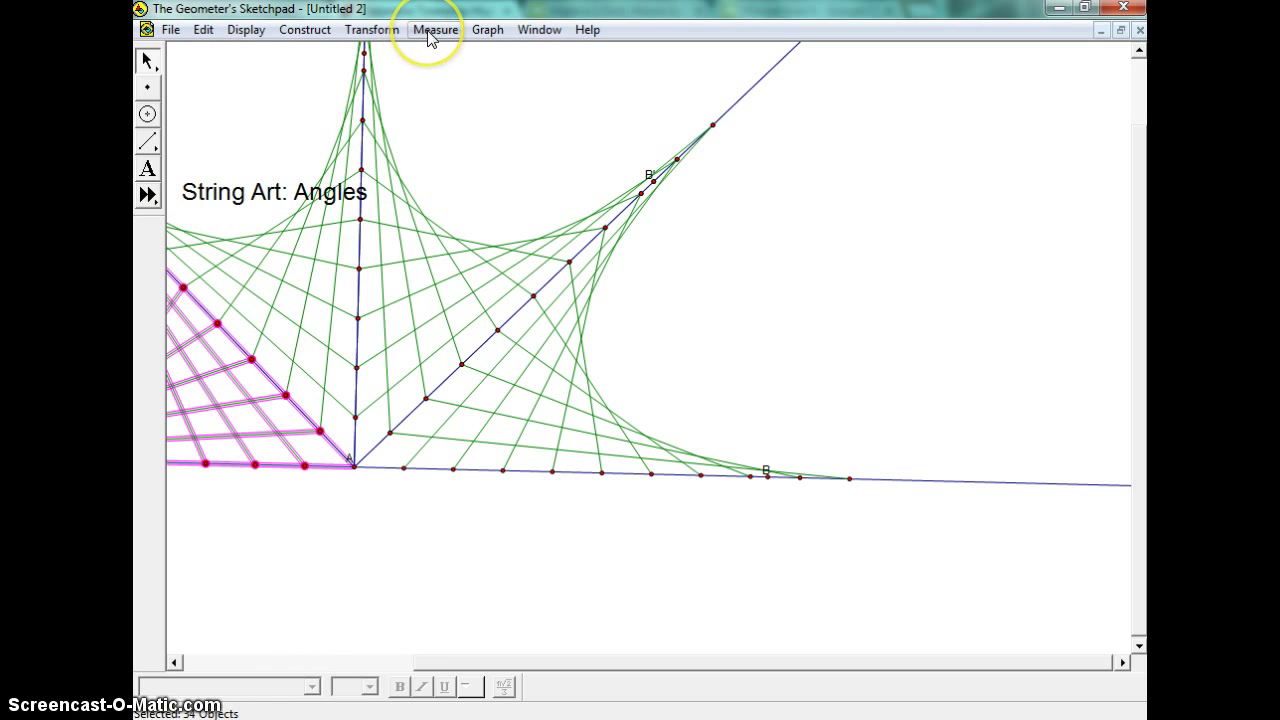
left_click(372, 30)
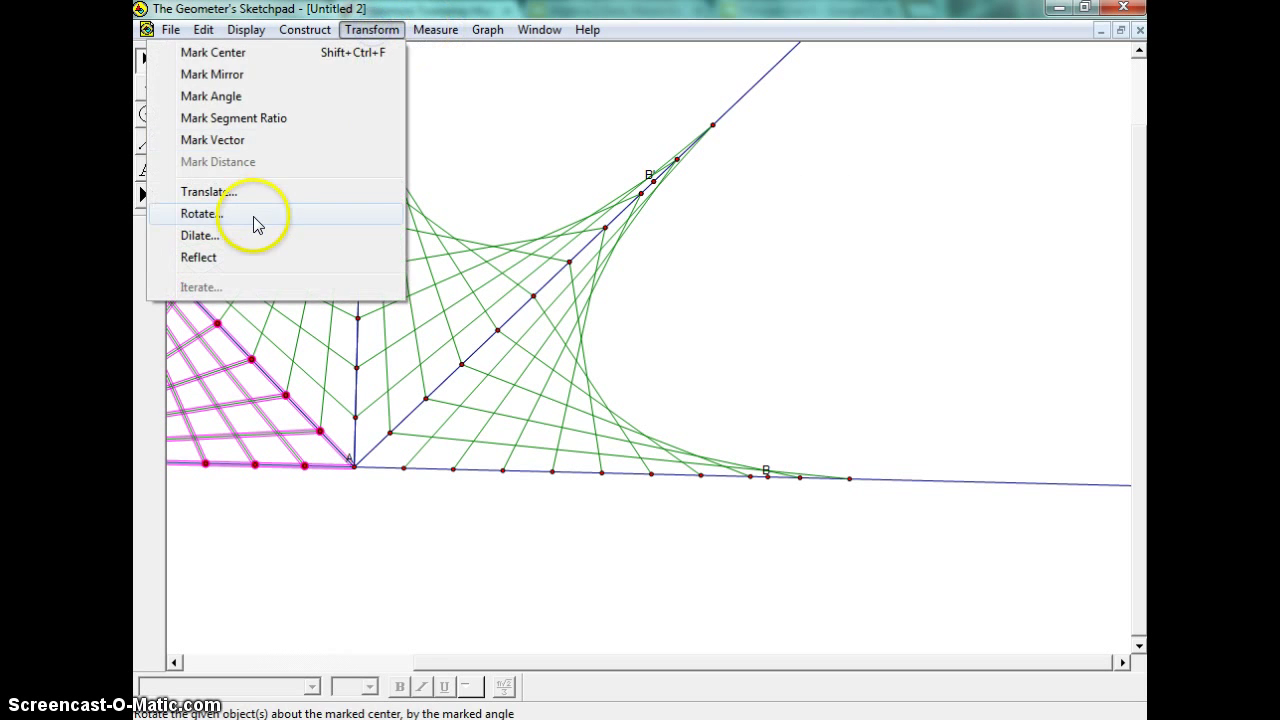
left_click(257, 222)
key("Return")
left_click(372, 30)
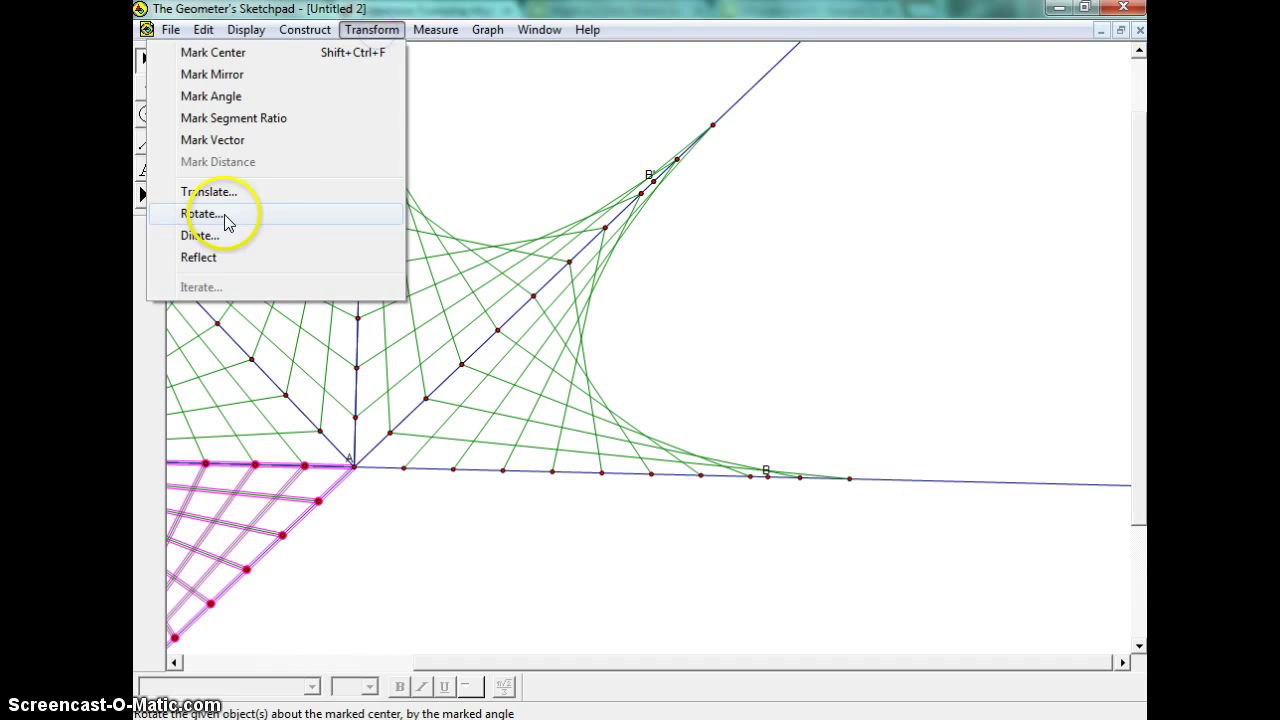
left_click(234, 222)
key("Return")
left_click(368, 40)
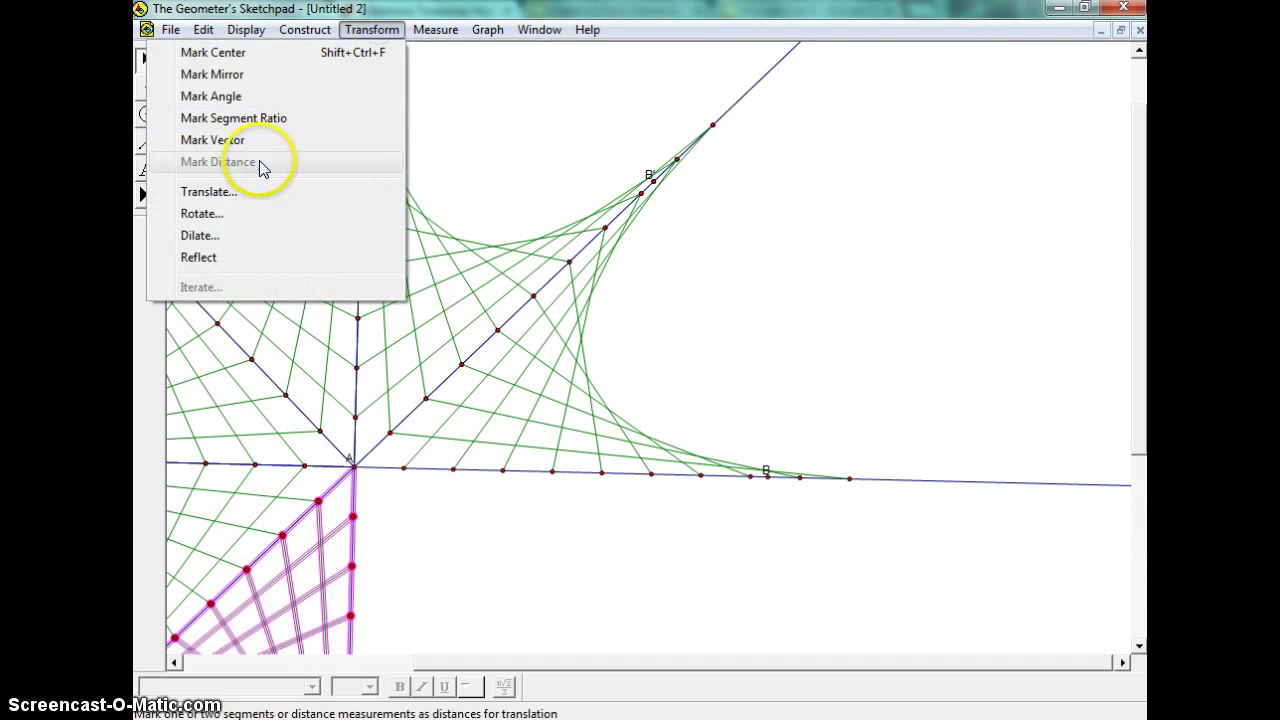
left_click(243, 222)
key("Return")
left_click(360, 32)
left_click(264, 220)
key("Return")
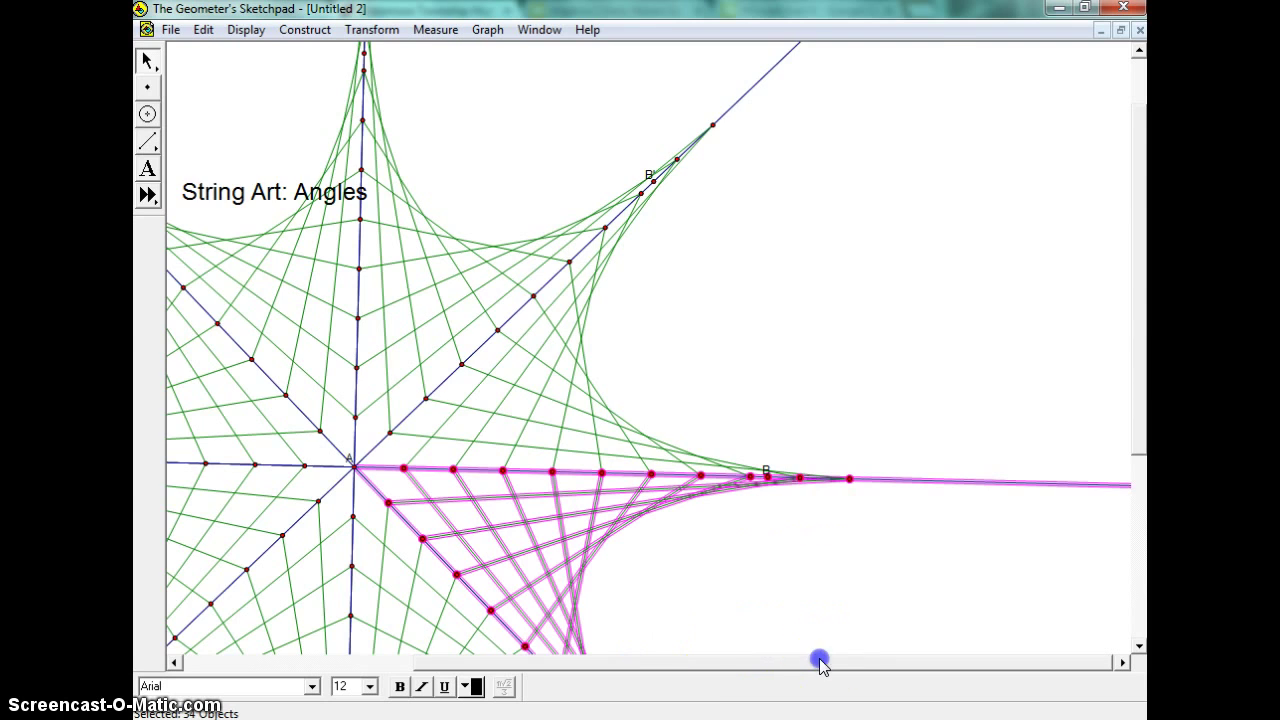
left_click_drag(820, 663, 710, 662)
mouse_move(1138, 352)
left_mouse_down()
mouse_move(1137, 451)
mouse_move(1140, 327)
left_mouse_up()
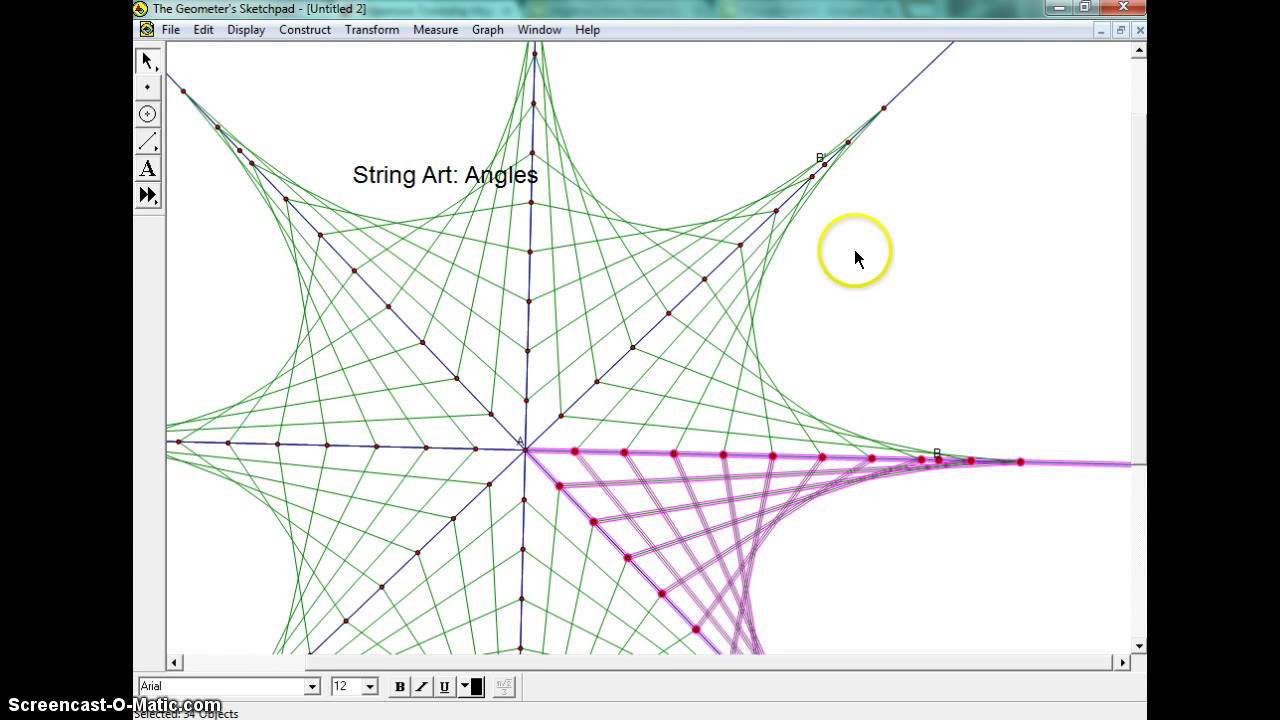
Undo all the 45-degree rotations, back to the single original string art angle.
key("ctrl+z")
key("ctrl+z")
key("ctrl+z")
key("ctrl+z")
key("ctrl+z")
key("ctrl+z")
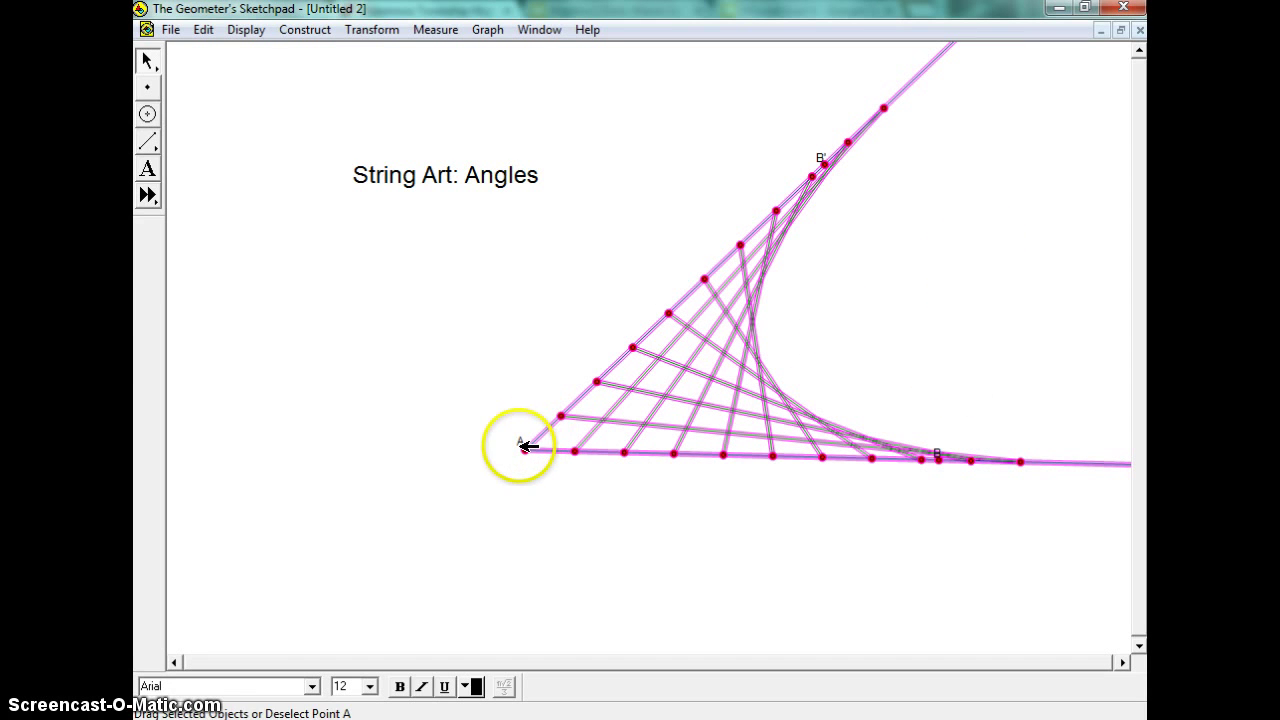
Rotate the figure 90 degrees about A and repeat on each new copy, making three alternating copies around A.
left_click(369, 30)
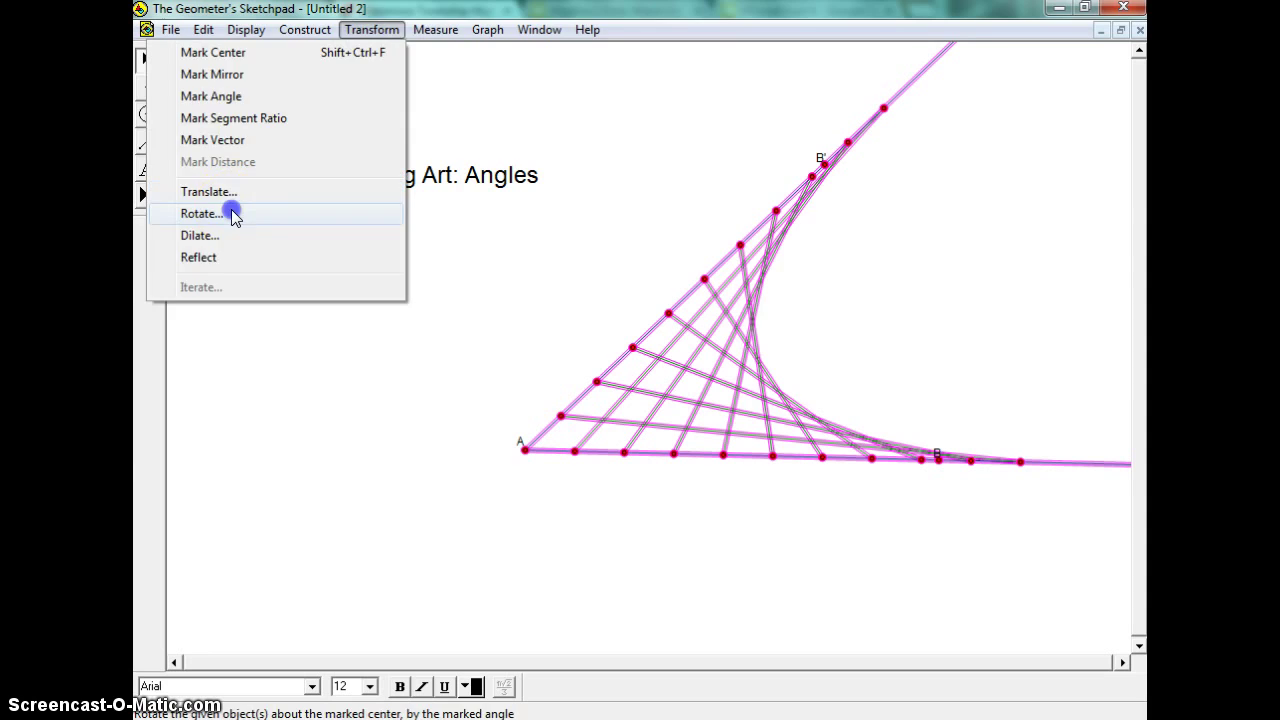
left_click(230, 211)
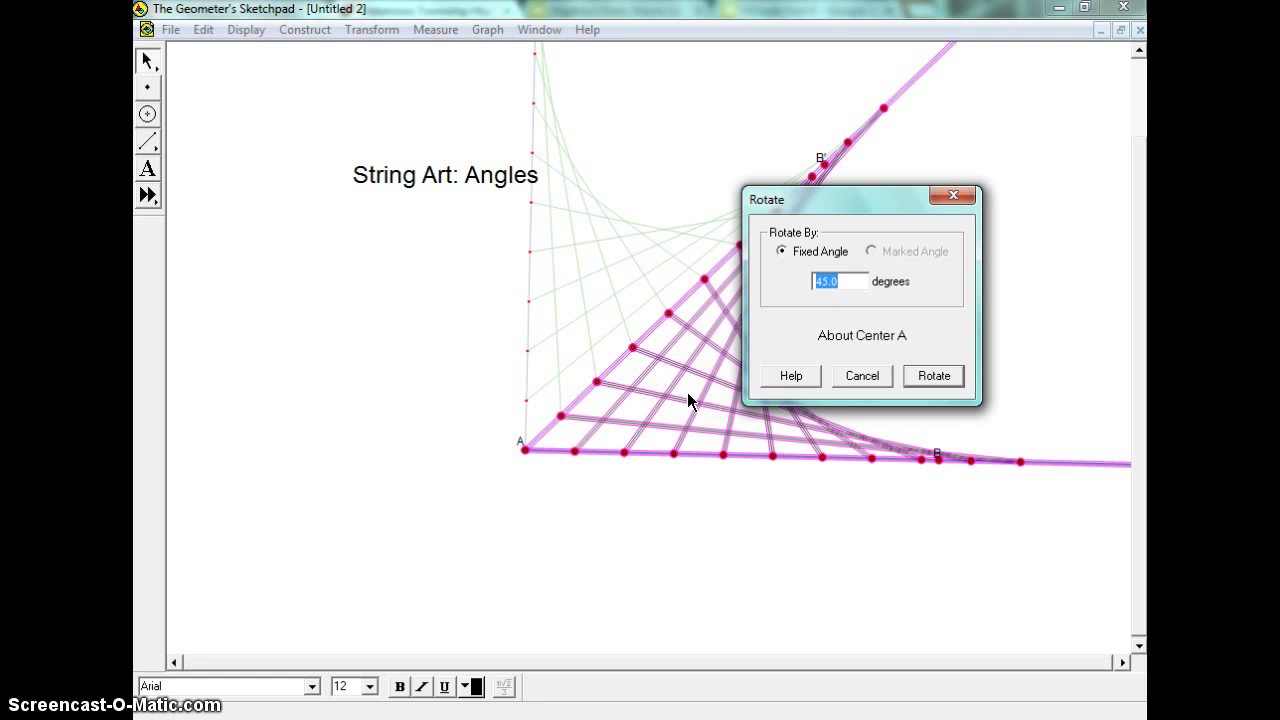
type("90")
key("Return")
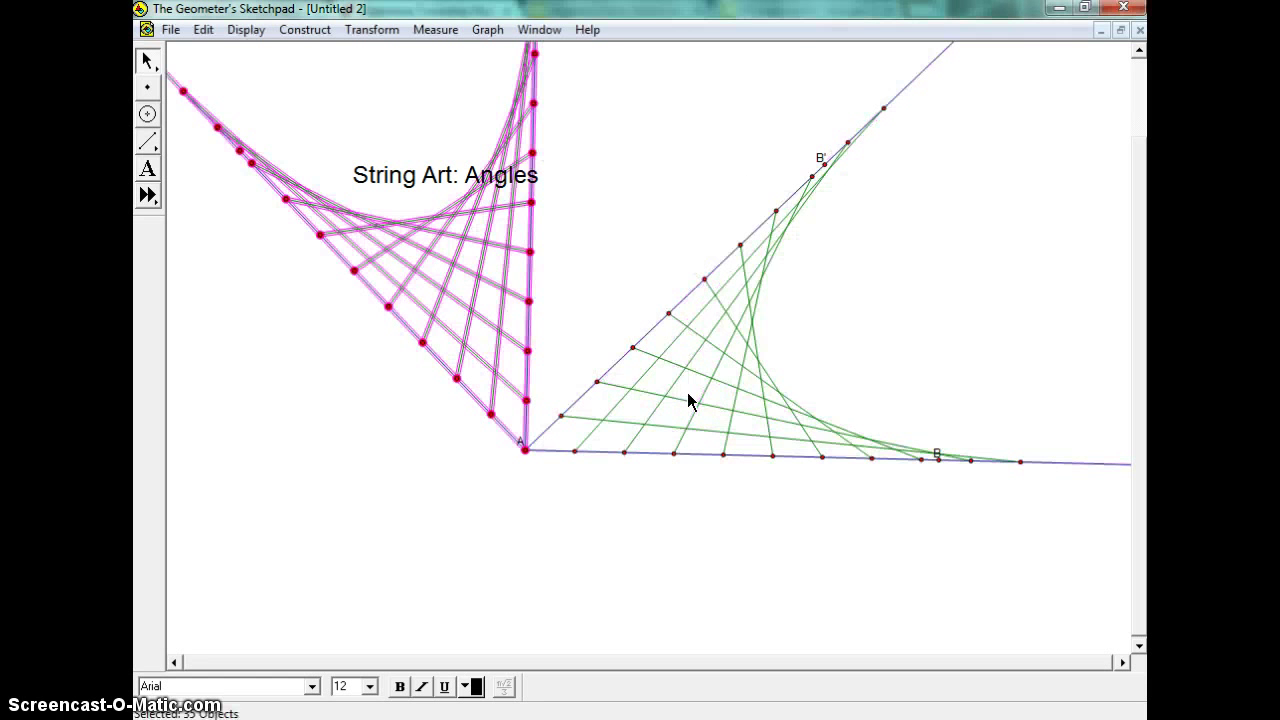
left_click(368, 30)
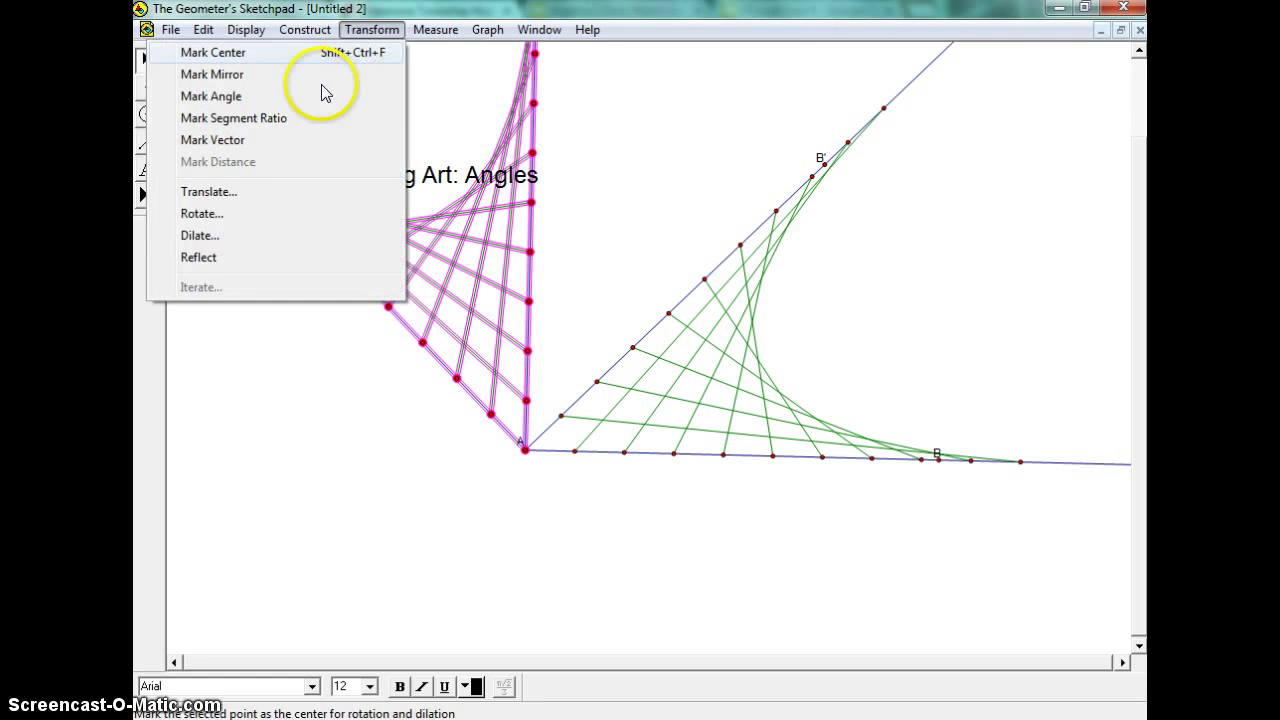
left_click(229, 213)
key("Return")
left_click(372, 29)
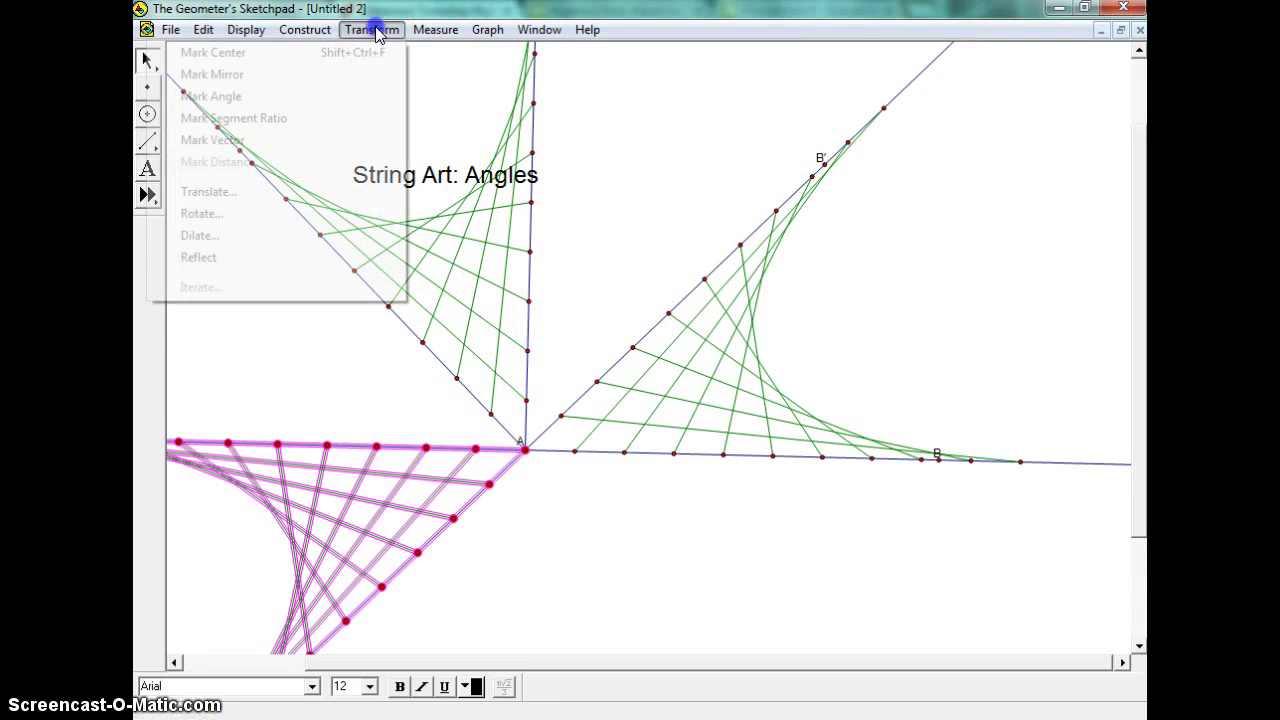
left_click(281, 213)
key("Return")
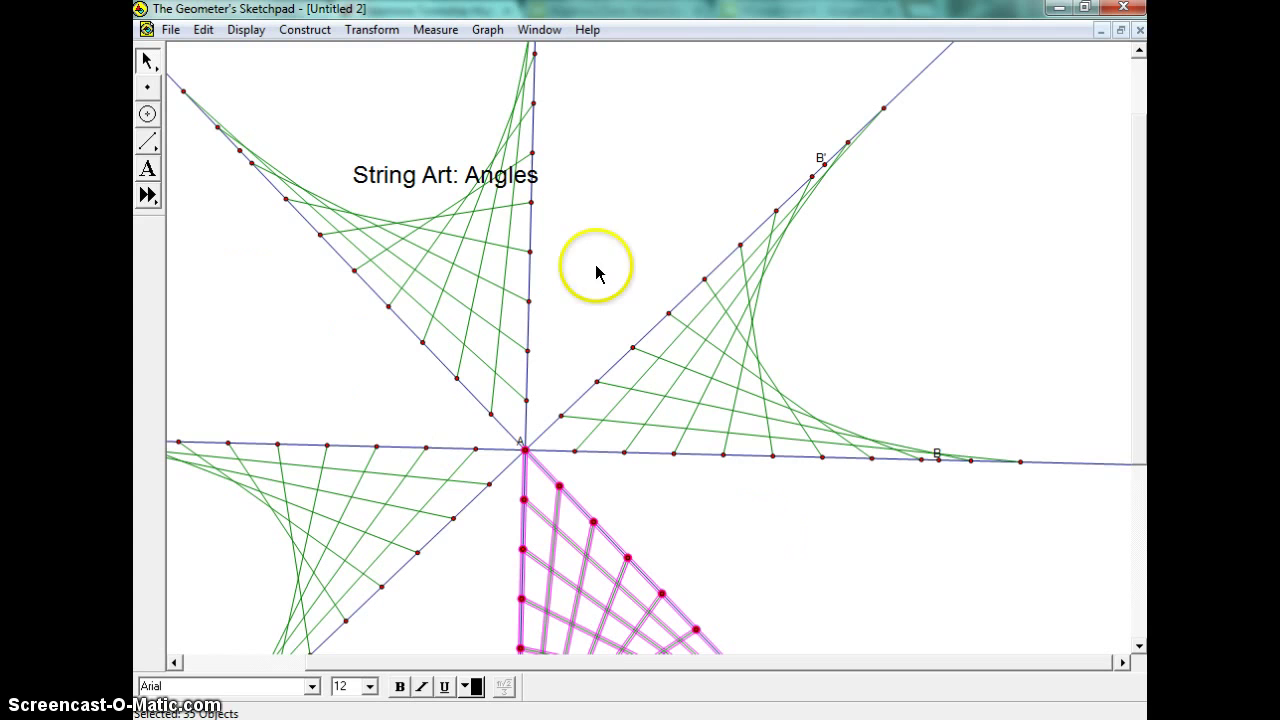
left_click(752, 493)
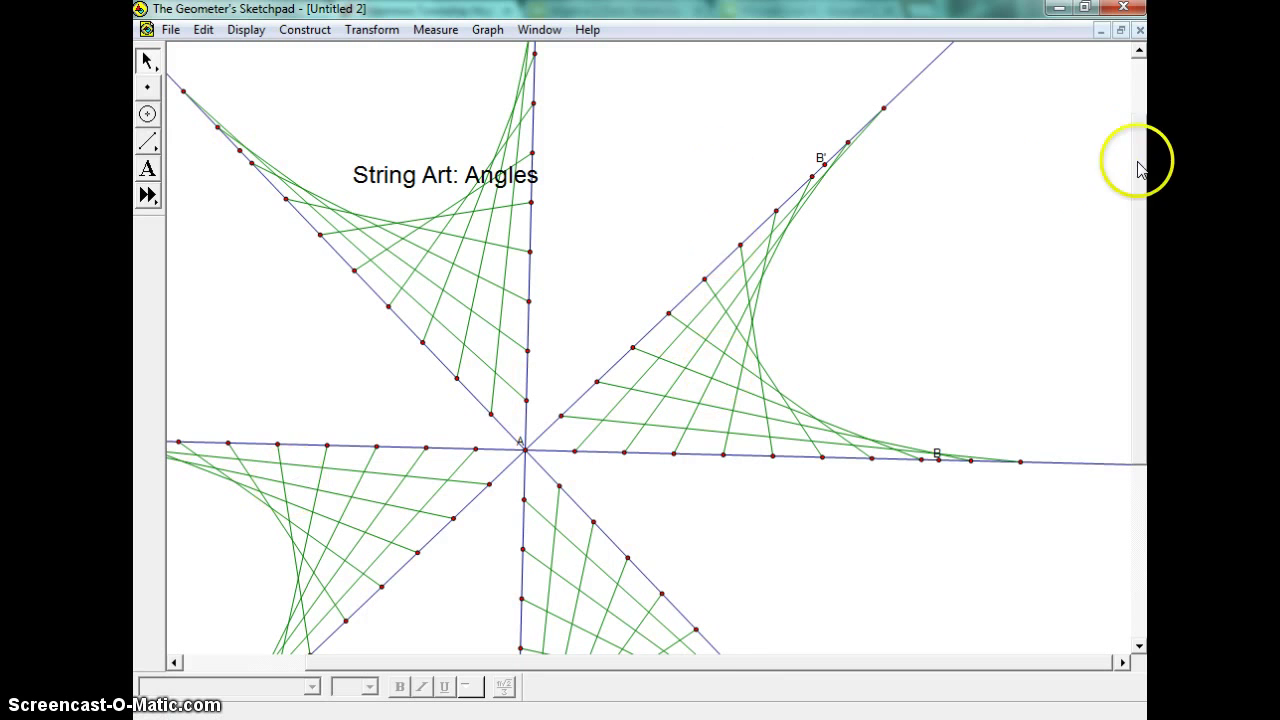
Undo the three 90-degree rotations and the last repositioning of point B.
key("ctrl+z")
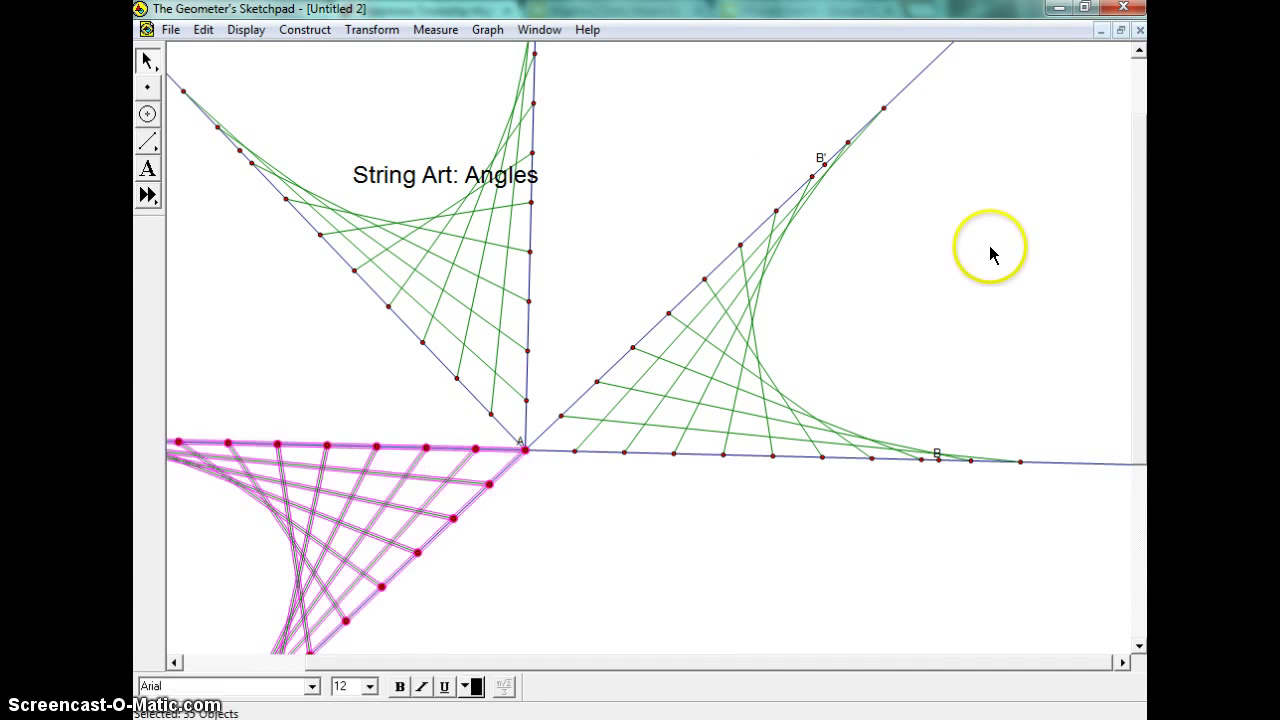
key("ctrl+z")
key("ctrl+z")
left_click(958, 266)
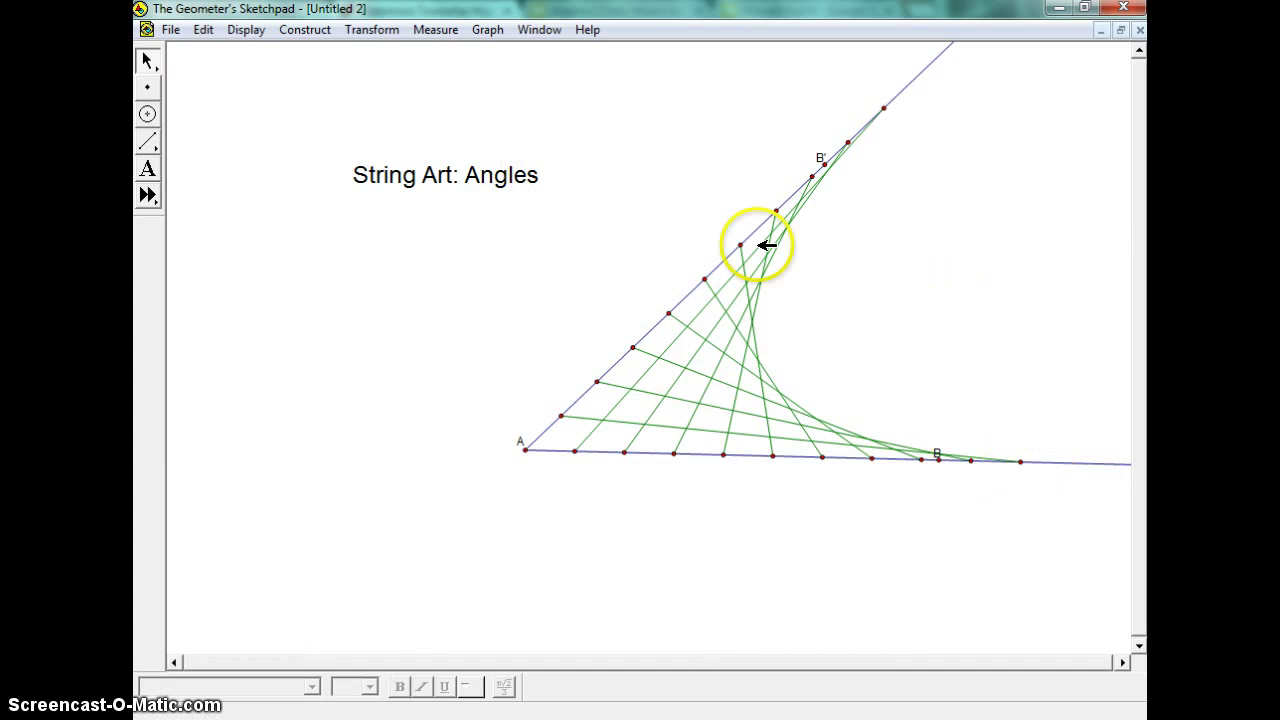
key("ctrl+z")
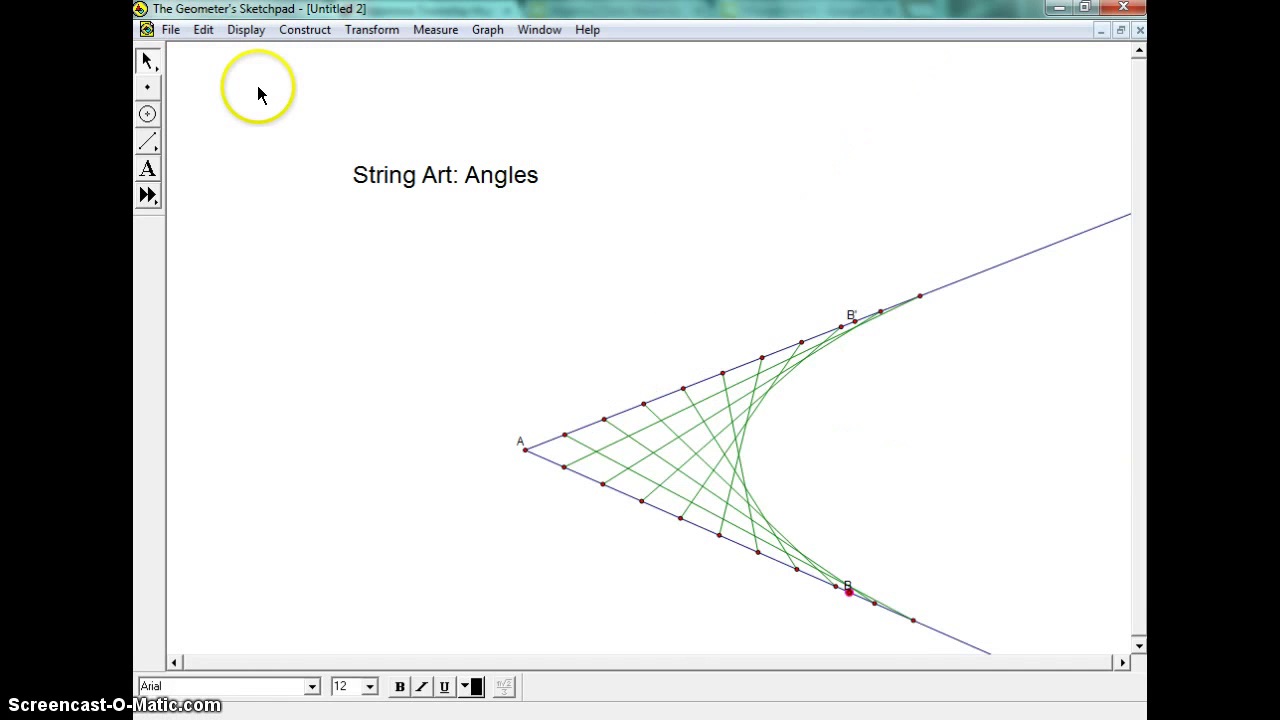
Redo the repositioning of point B that brings ray AB back to nearly horizontal.
left_click(203, 29)
left_click(207, 74)
left_click(203, 29)
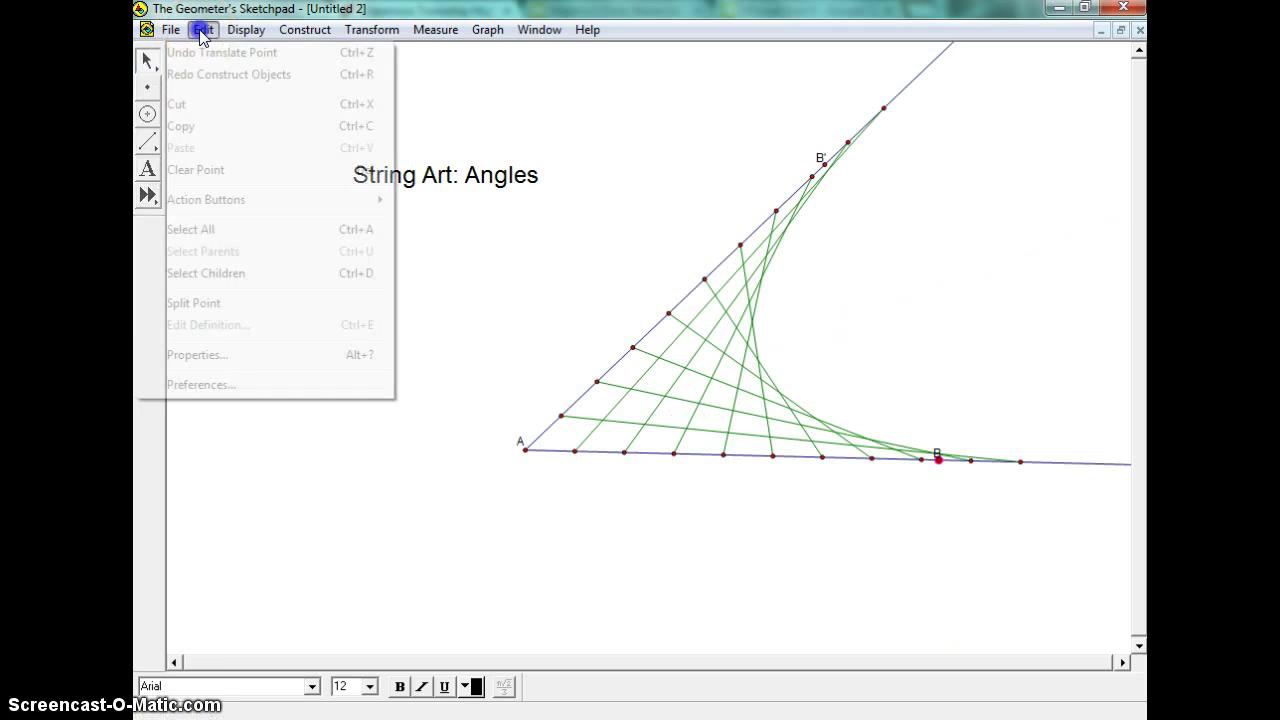
left_click(215, 74)
key("ctrl+r")
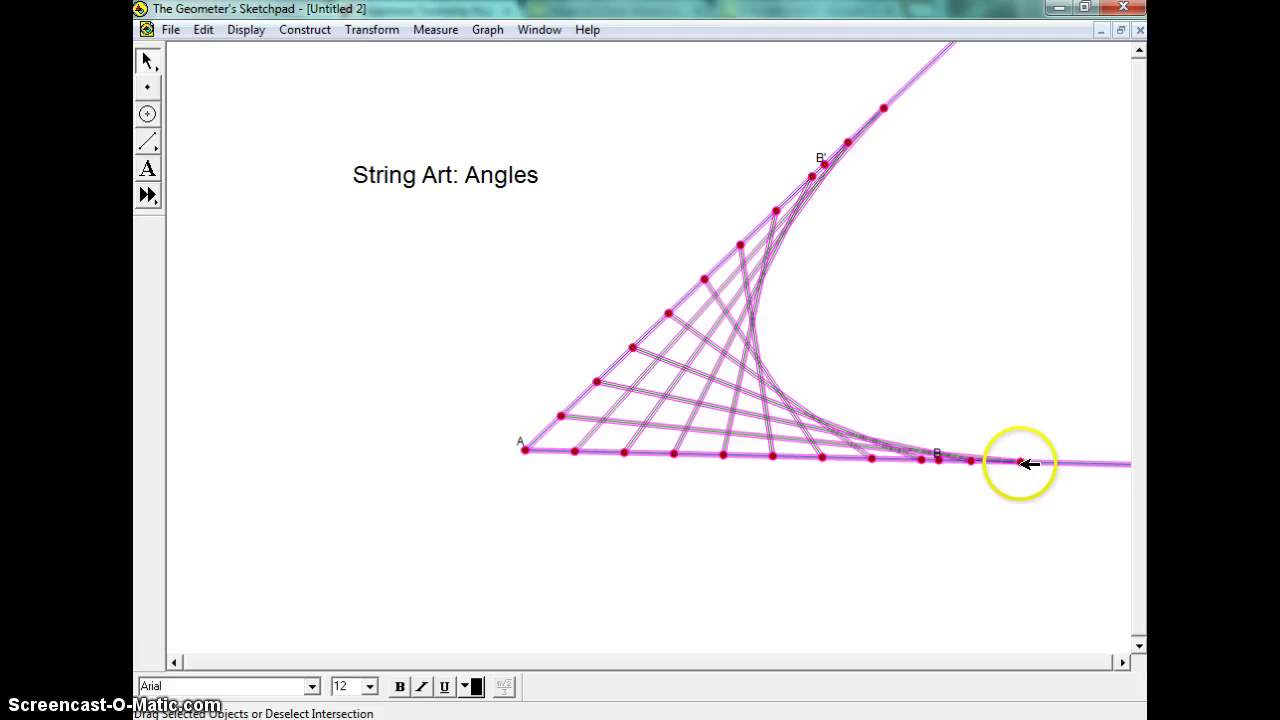
Rotate the whole string art angle 180 degrees about the outermost constructed point on ray AB, beyond B.
left_click(372, 29)
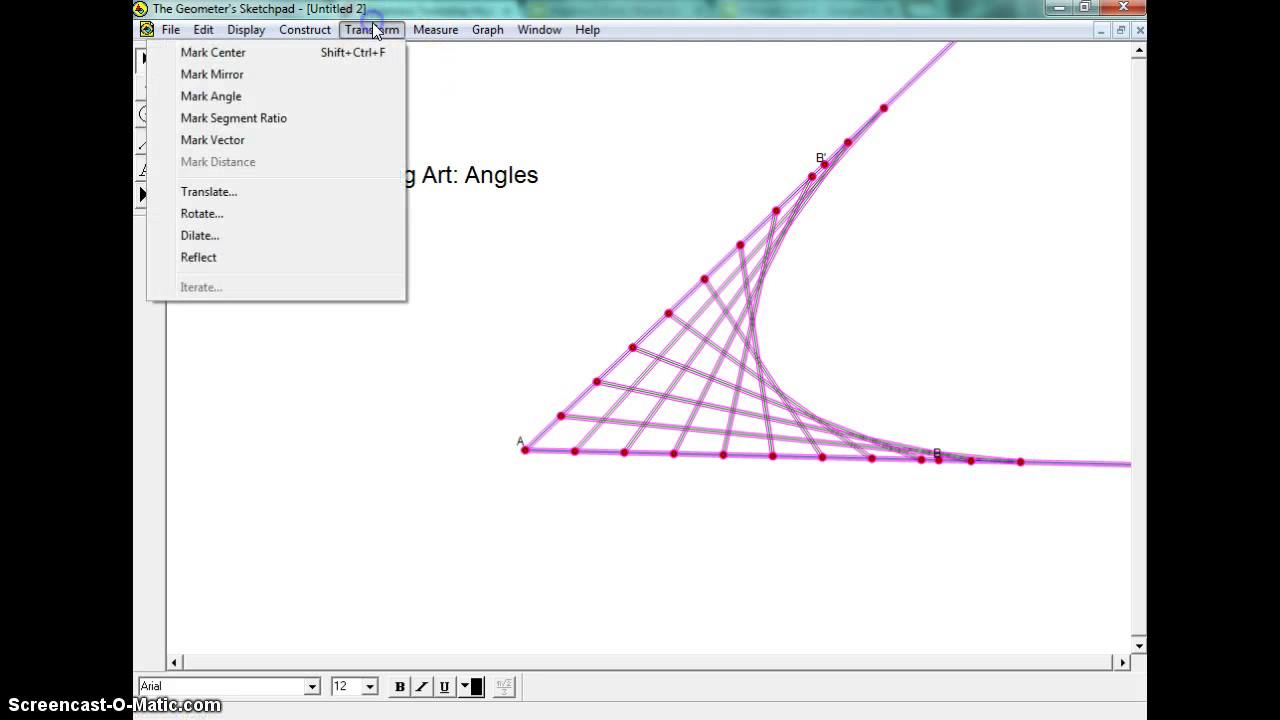
left_click(203, 213)
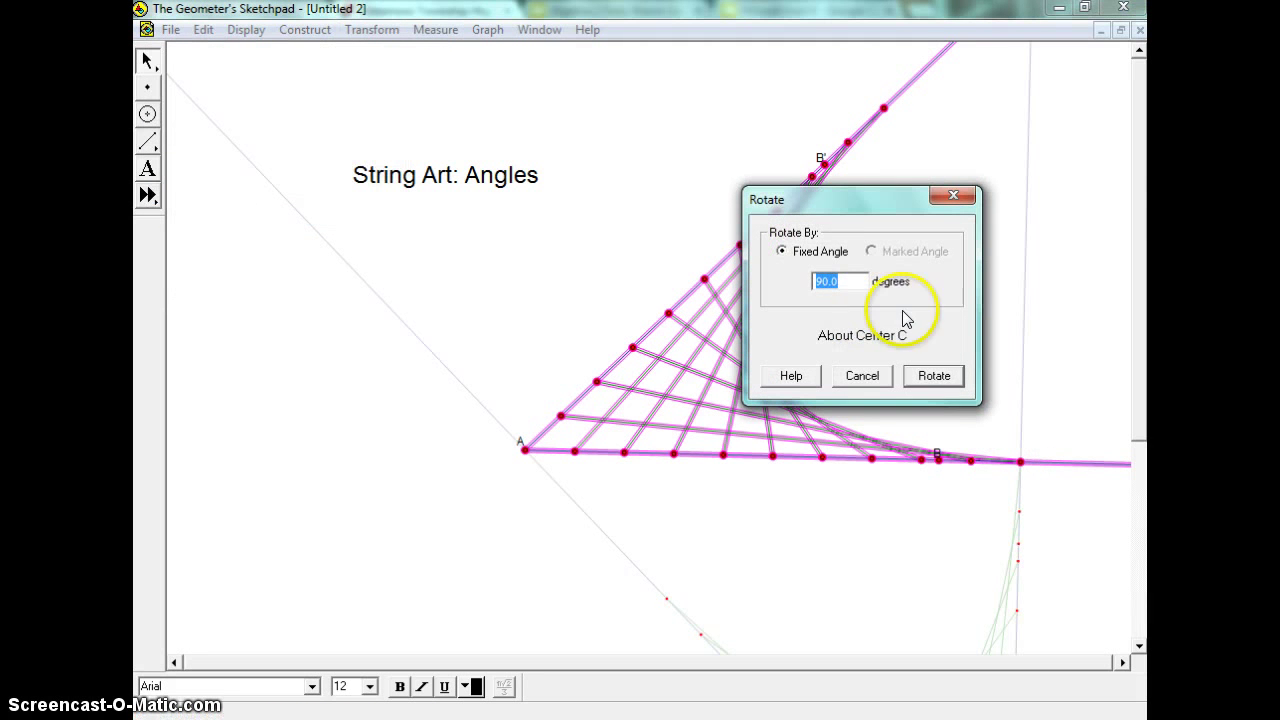
type("180")
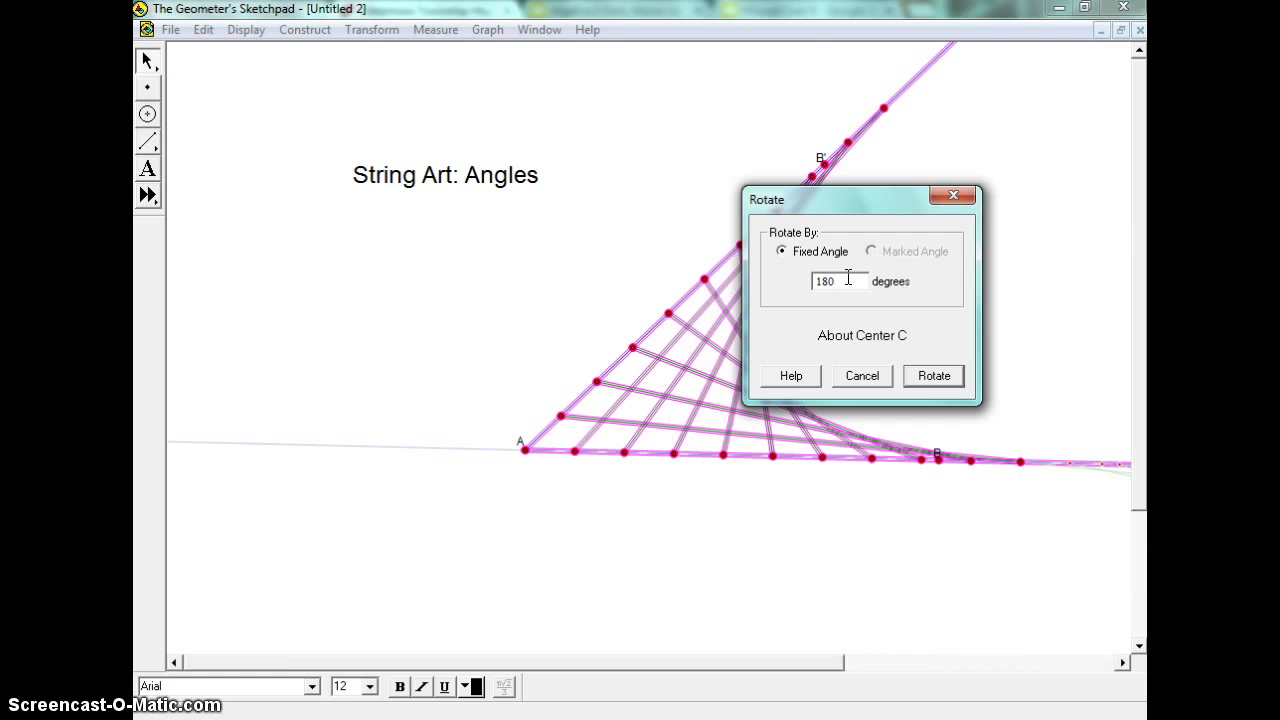
key("Return")
left_click_drag(751, 666, 849, 668)
left_click_drag(1138, 650, 1138, 650)
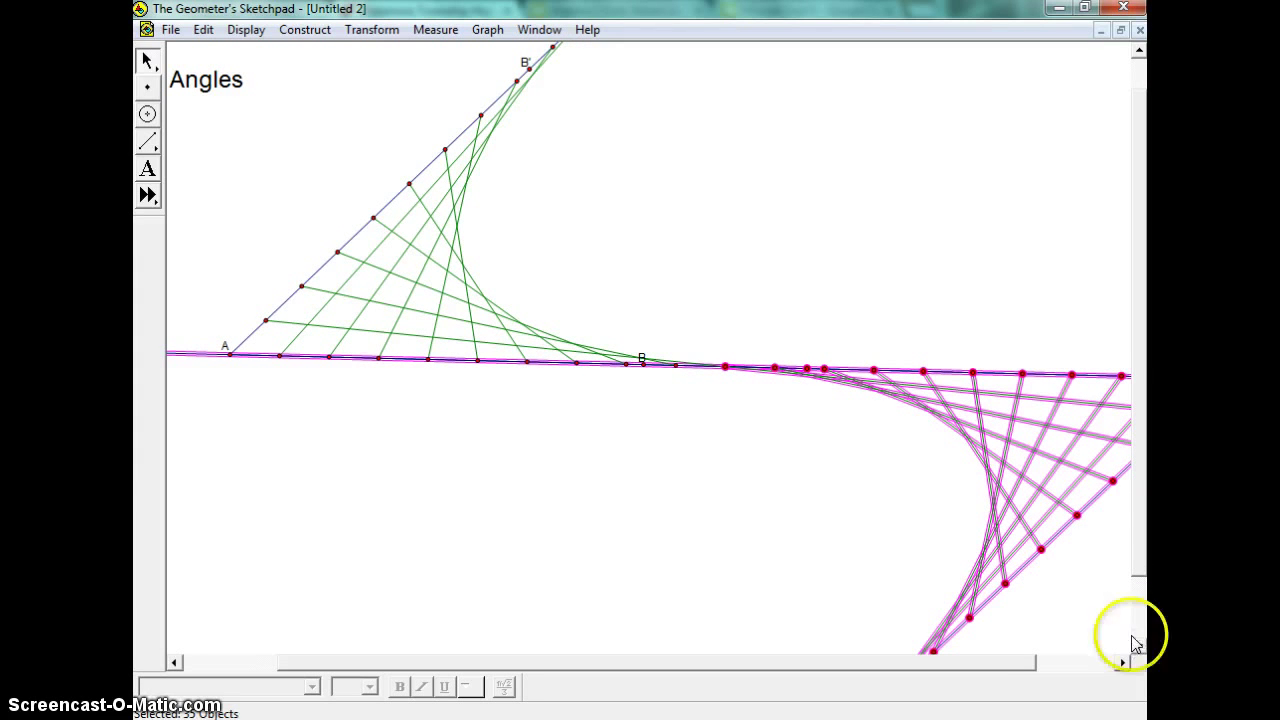
Reposition B's rotated image closer to A to shrink both string art angles so they fit in view.
left_click(509, 76)
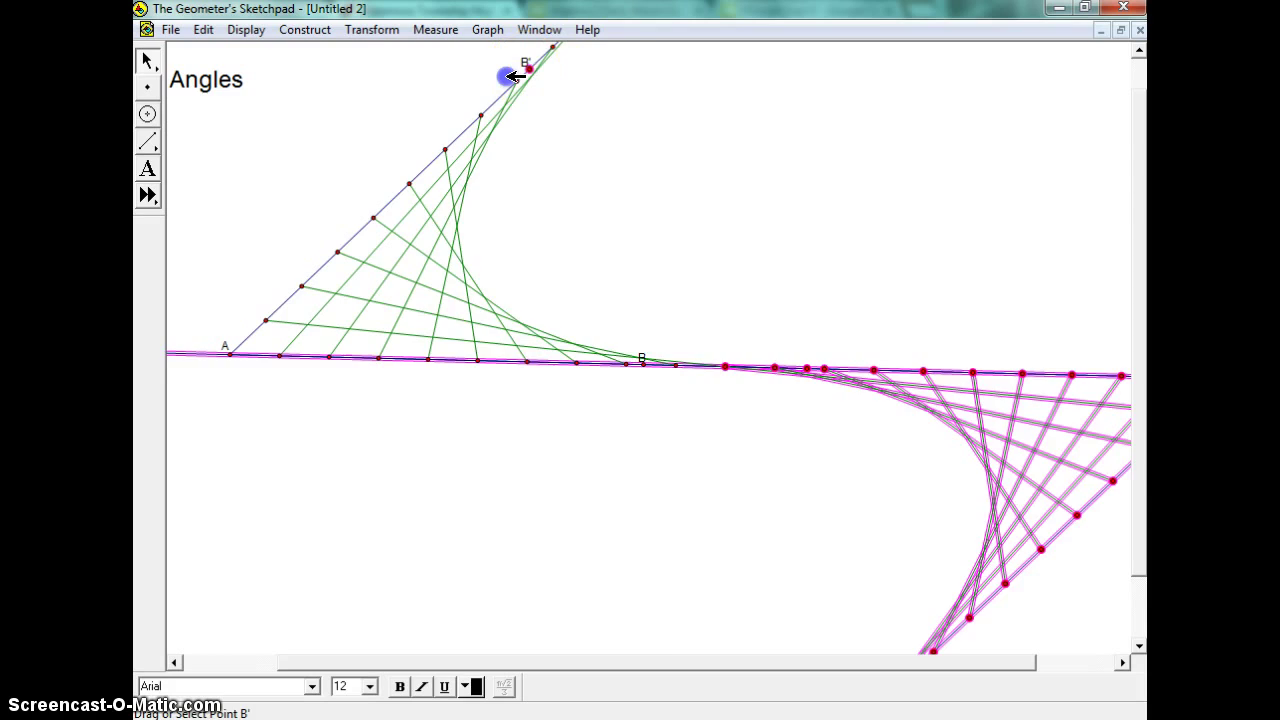
left_click_drag(509, 76, 440, 131)
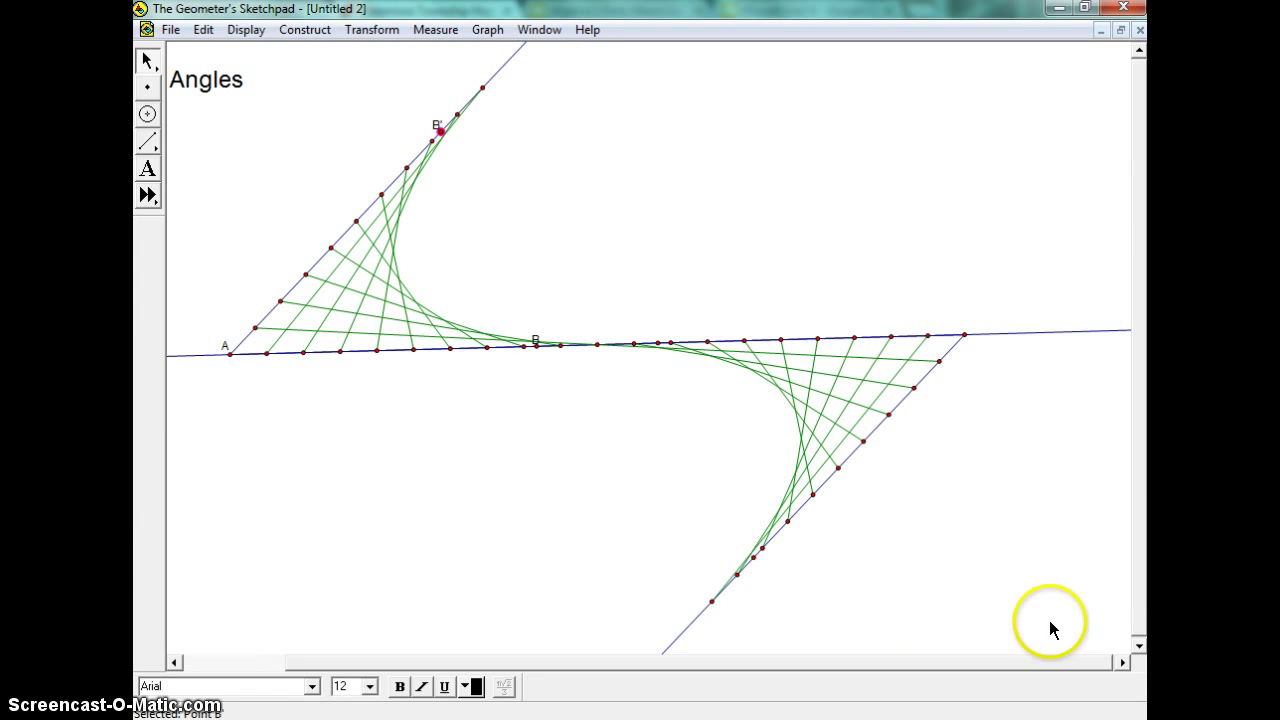
Draw a segment joining the outermost points on the slanted rays of the original and rotated string art angles.
left_click_drag(1074, 620, 210, 75)
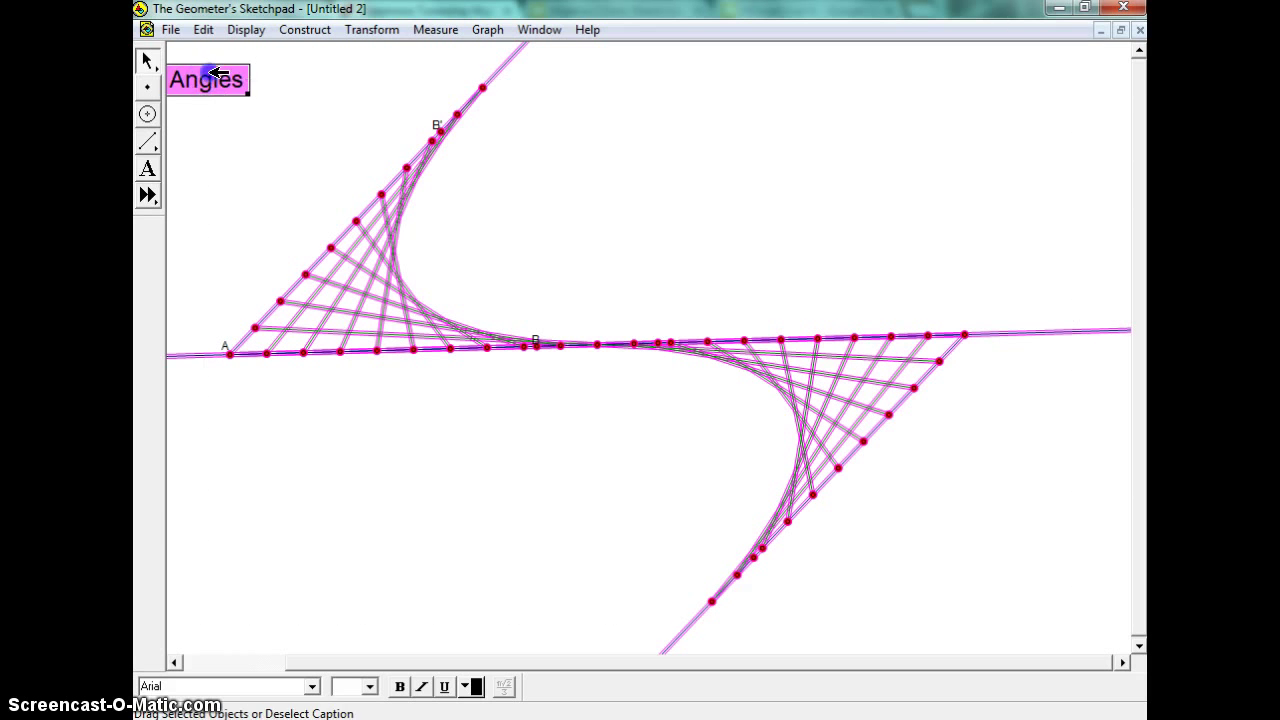
left_click(214, 73)
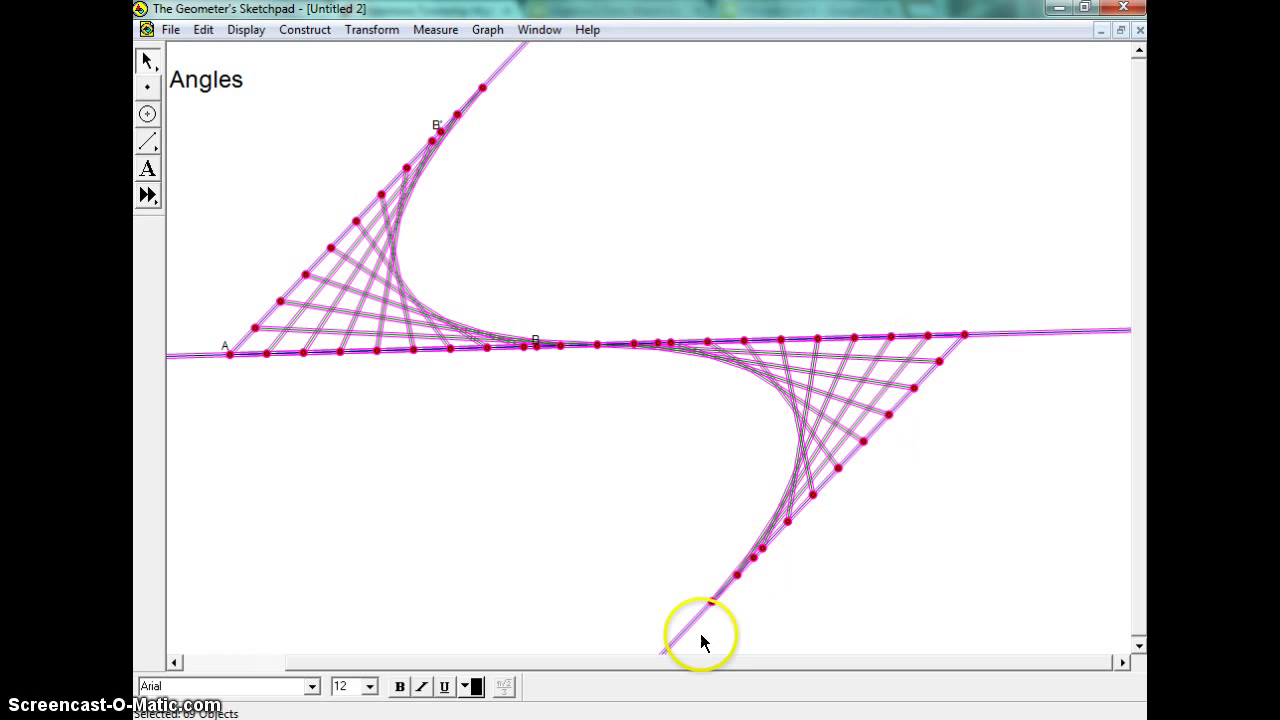
left_click(148, 142)
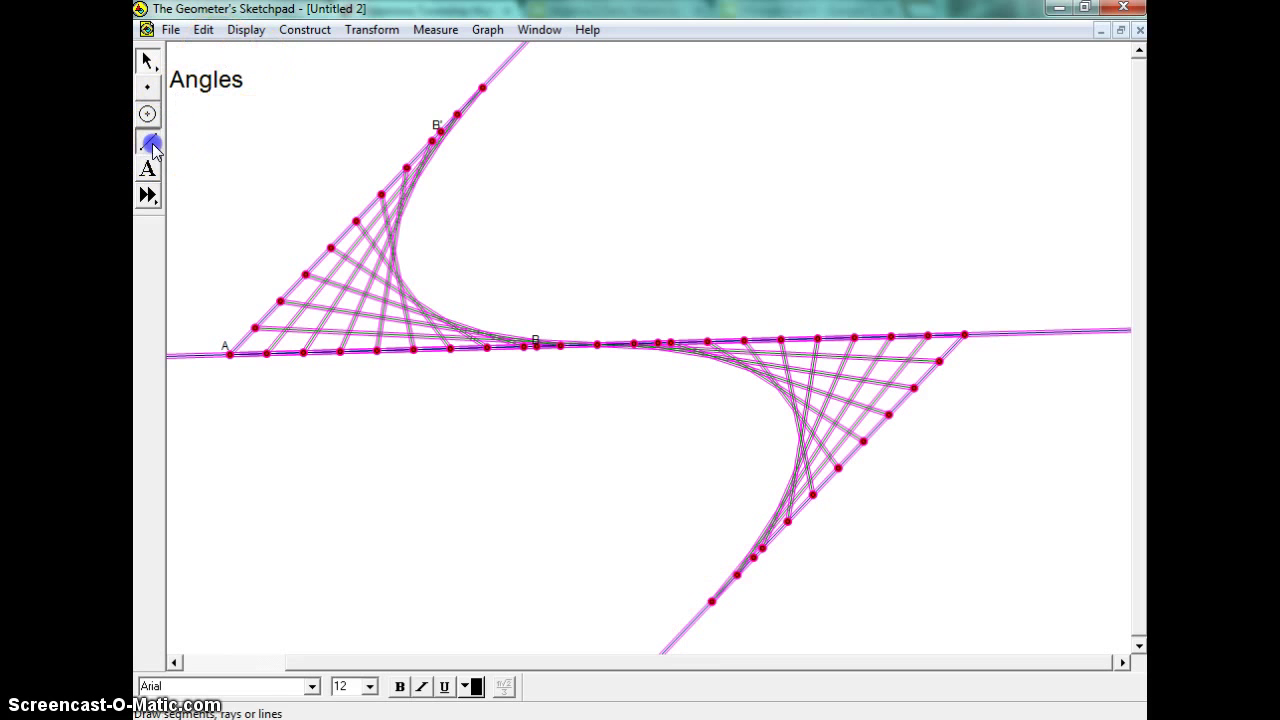
left_click(482, 88)
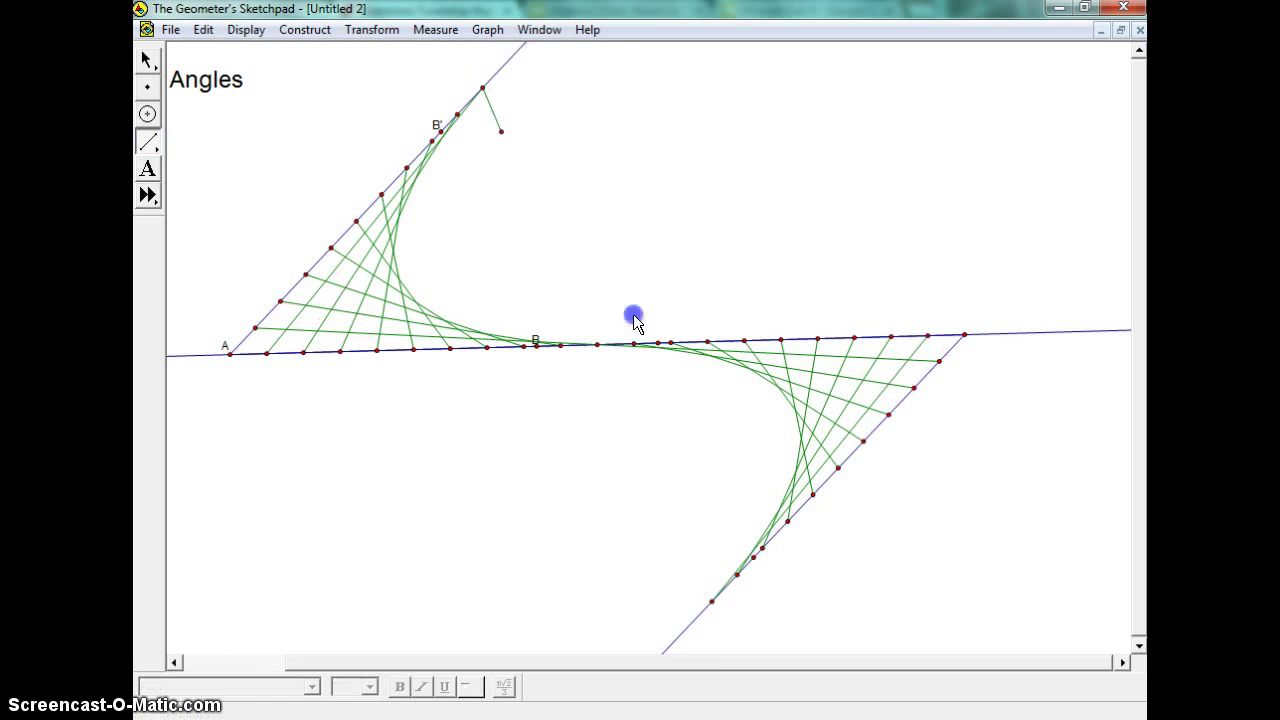
left_click(714, 602)
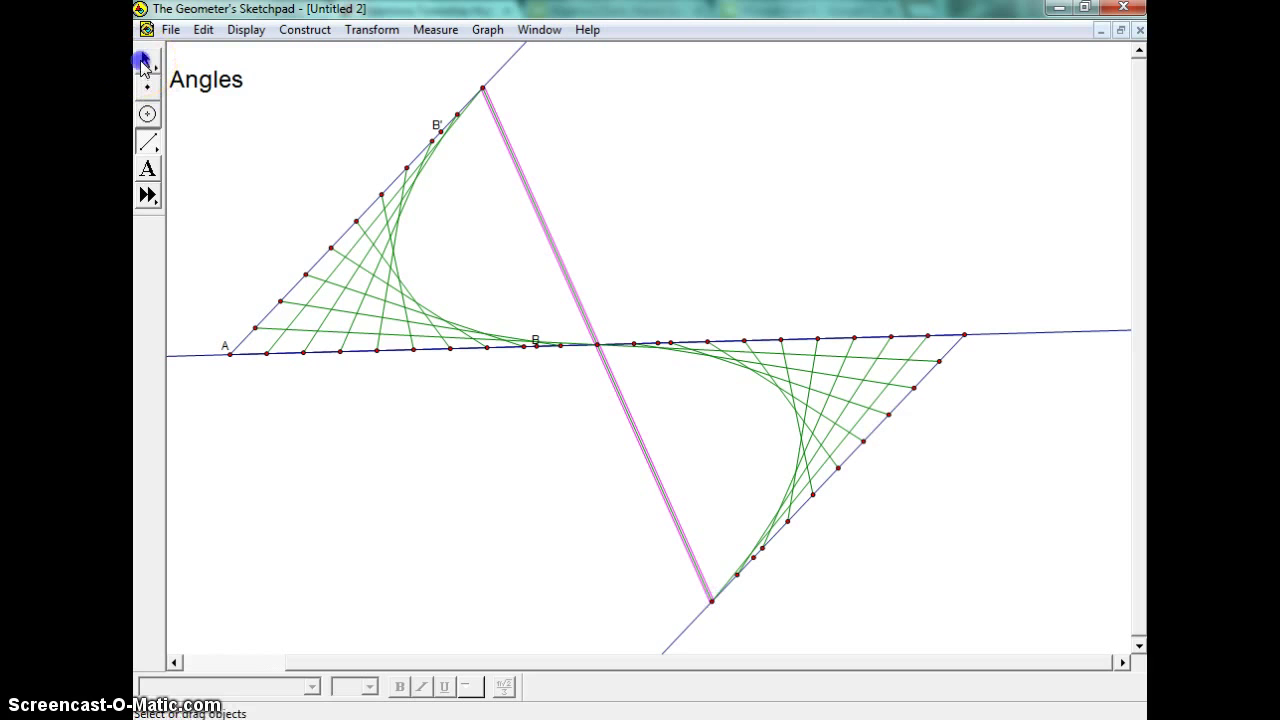
Mark the new connecting segment as mirror and reflect the whole design, except the caption, across it.
key("Escape")
left_click_drag(179, 50, 1014, 666)
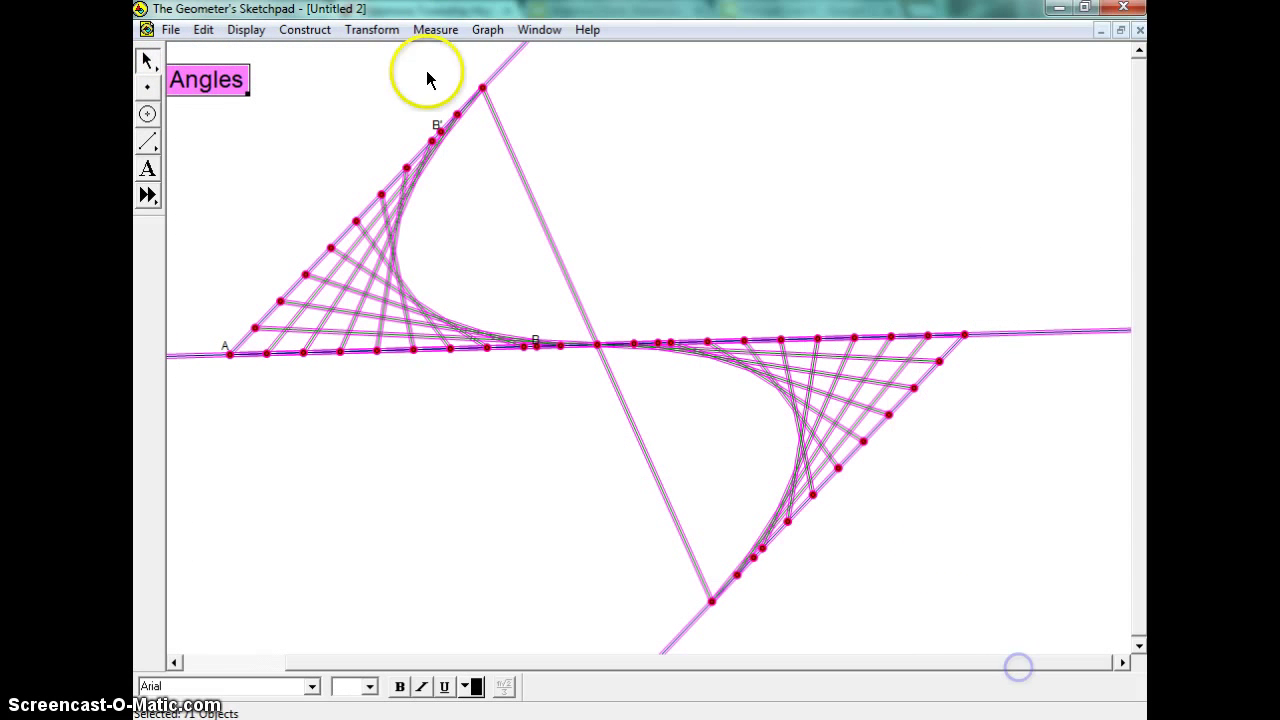
left_click(205, 79)
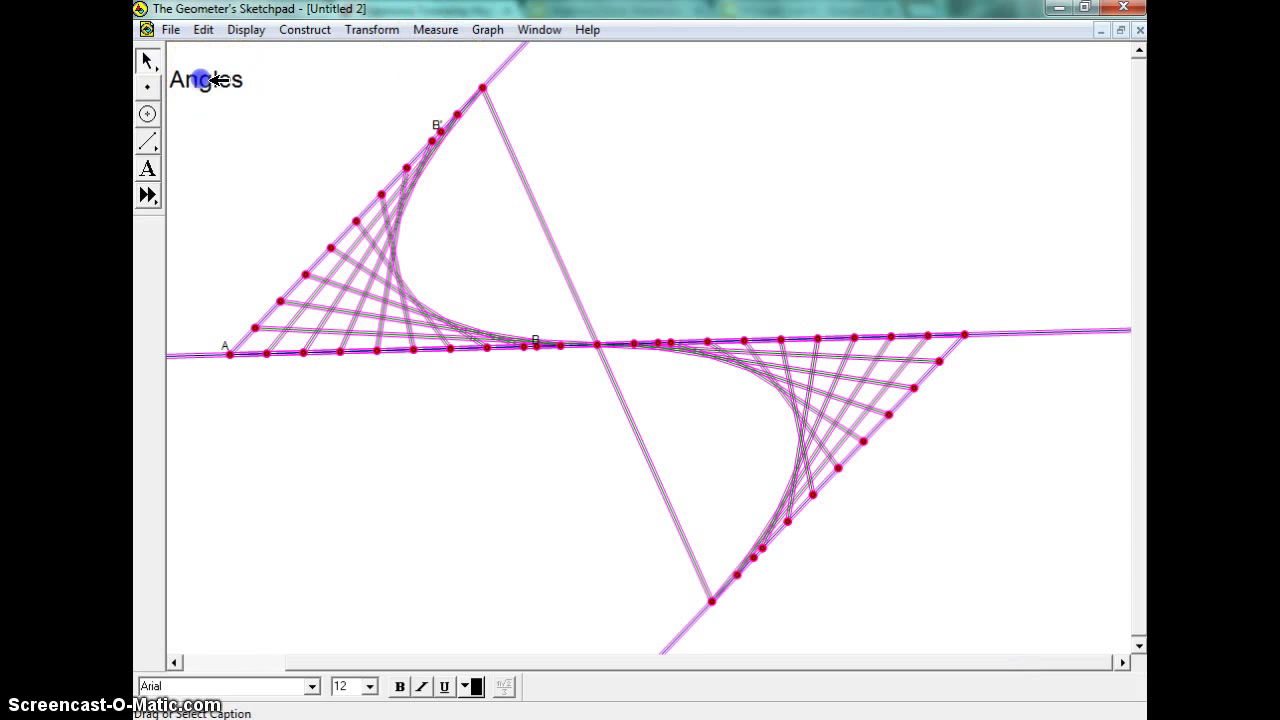
left_click(548, 231, "shift")
left_click(551, 237, "shift")
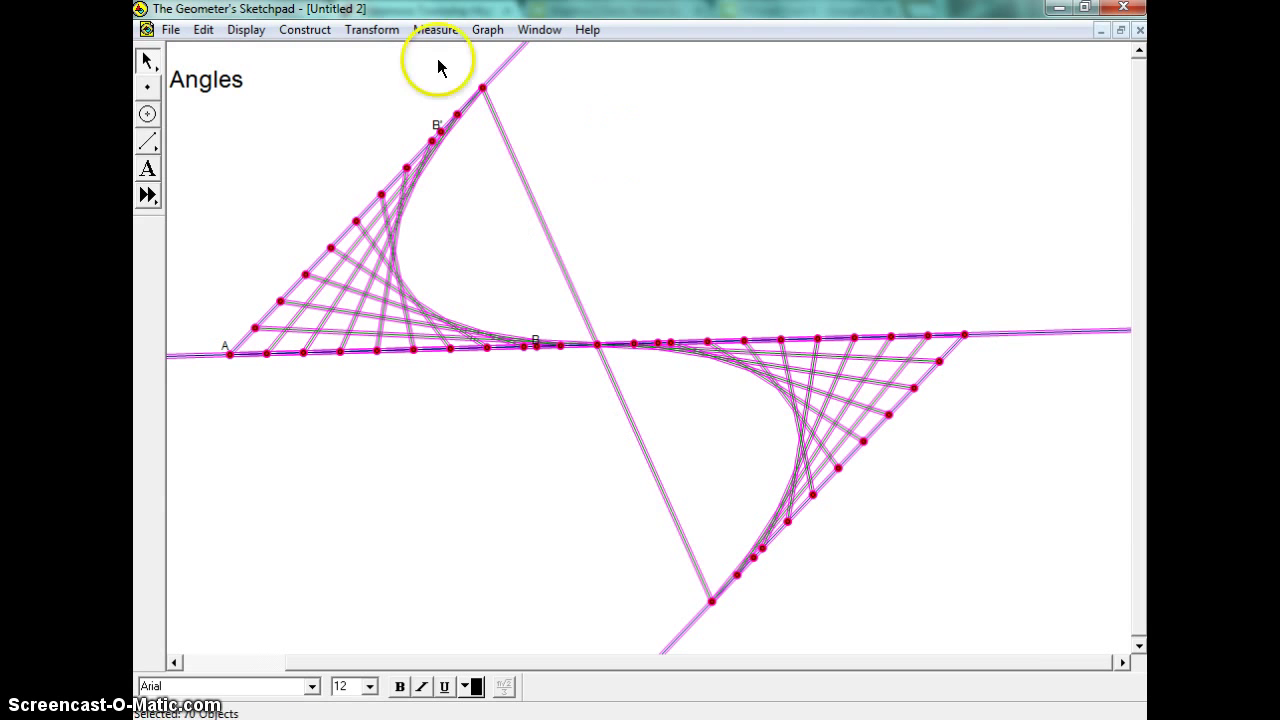
left_click(360, 32)
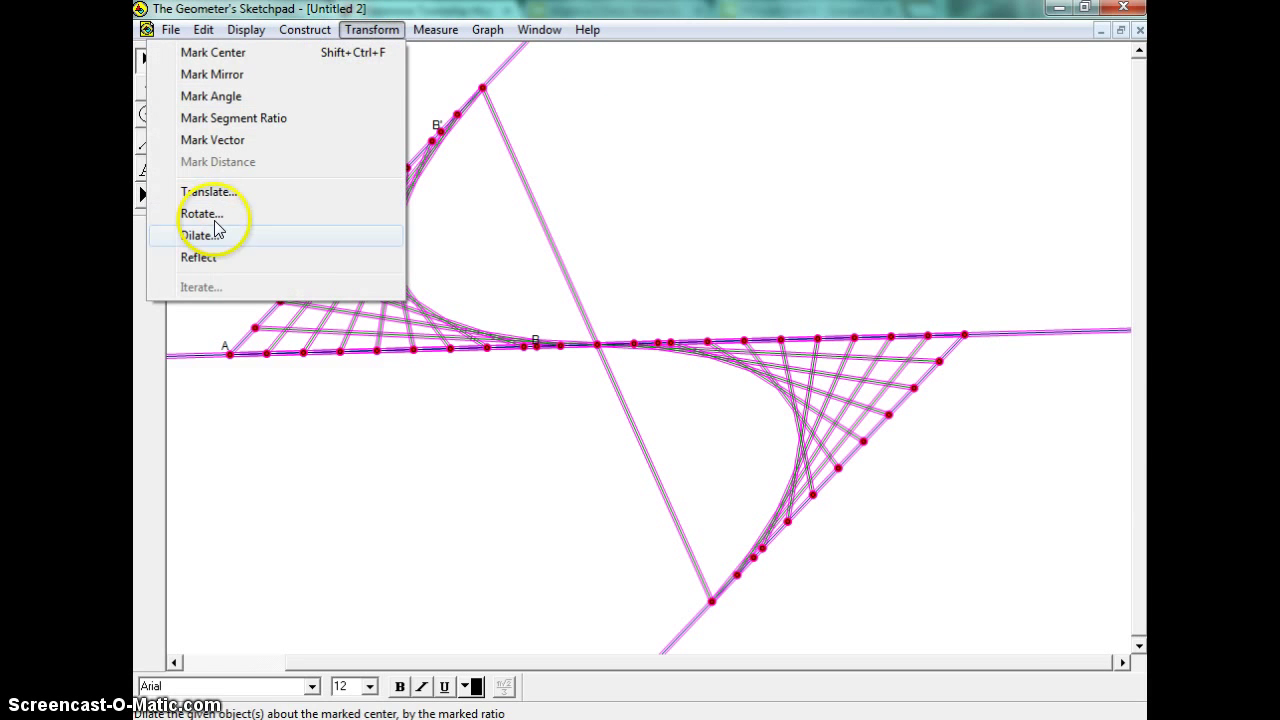
left_click(206, 254)
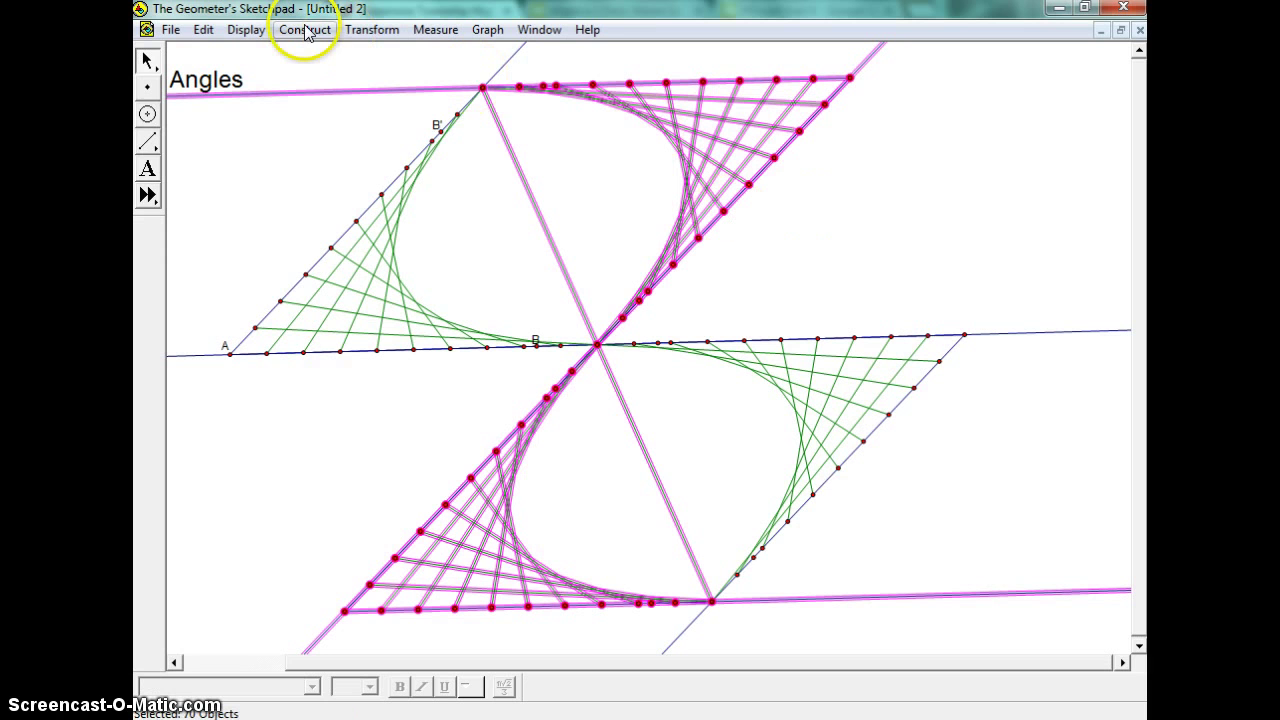
Color the two reflected string art angles blue and clear the selection.
left_click(245, 31)
mouse_move(400, 72)
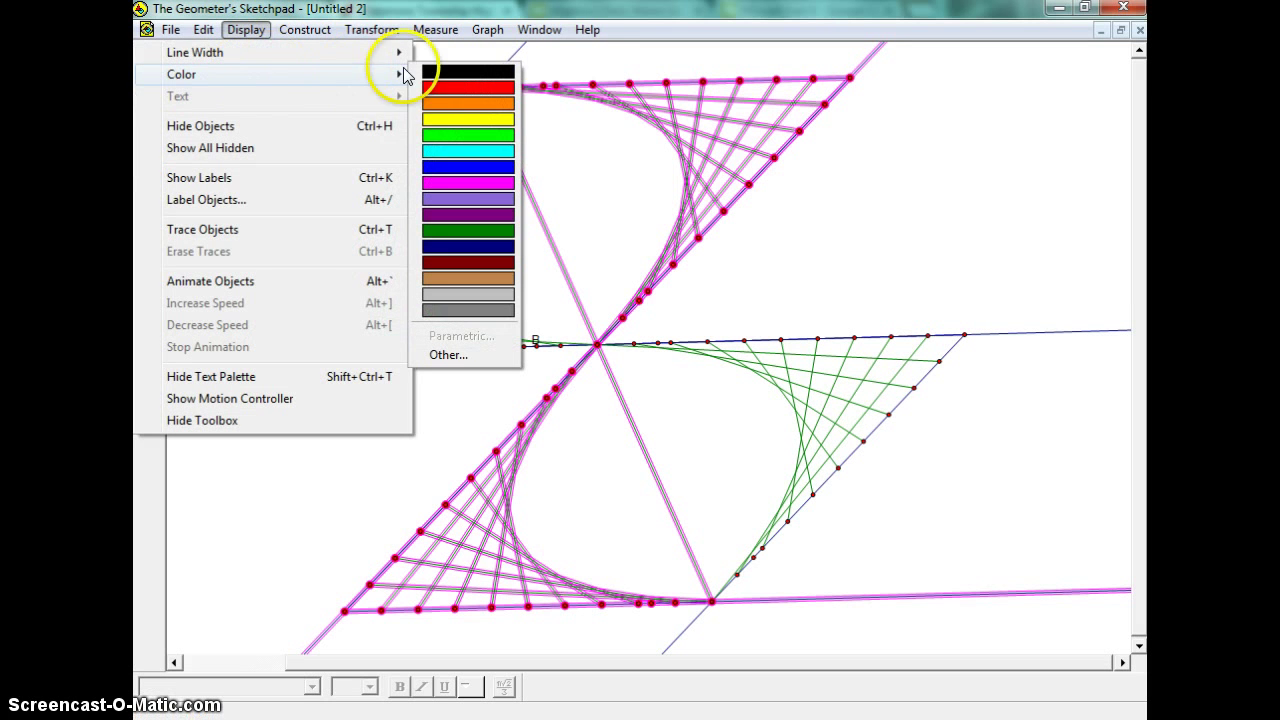
left_click(473, 170)
left_click(974, 163)
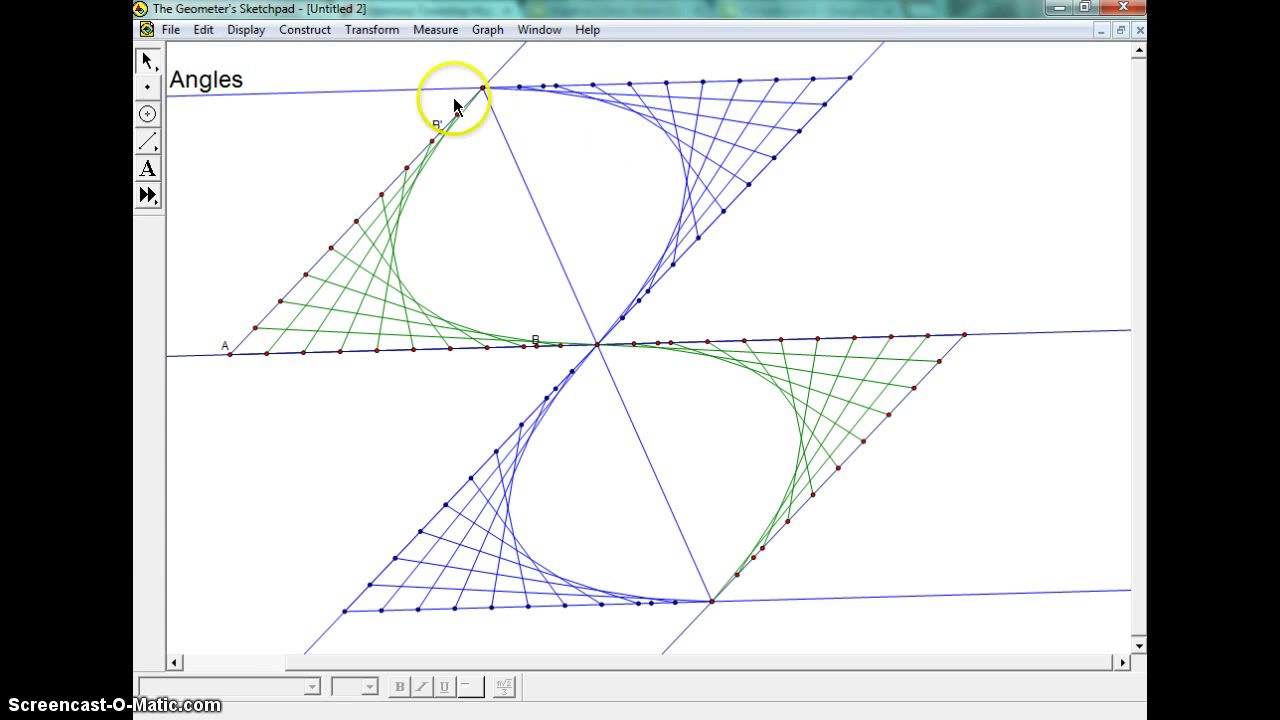
Hide the mirror segment that runs through the center of the design.
left_click(632, 430)
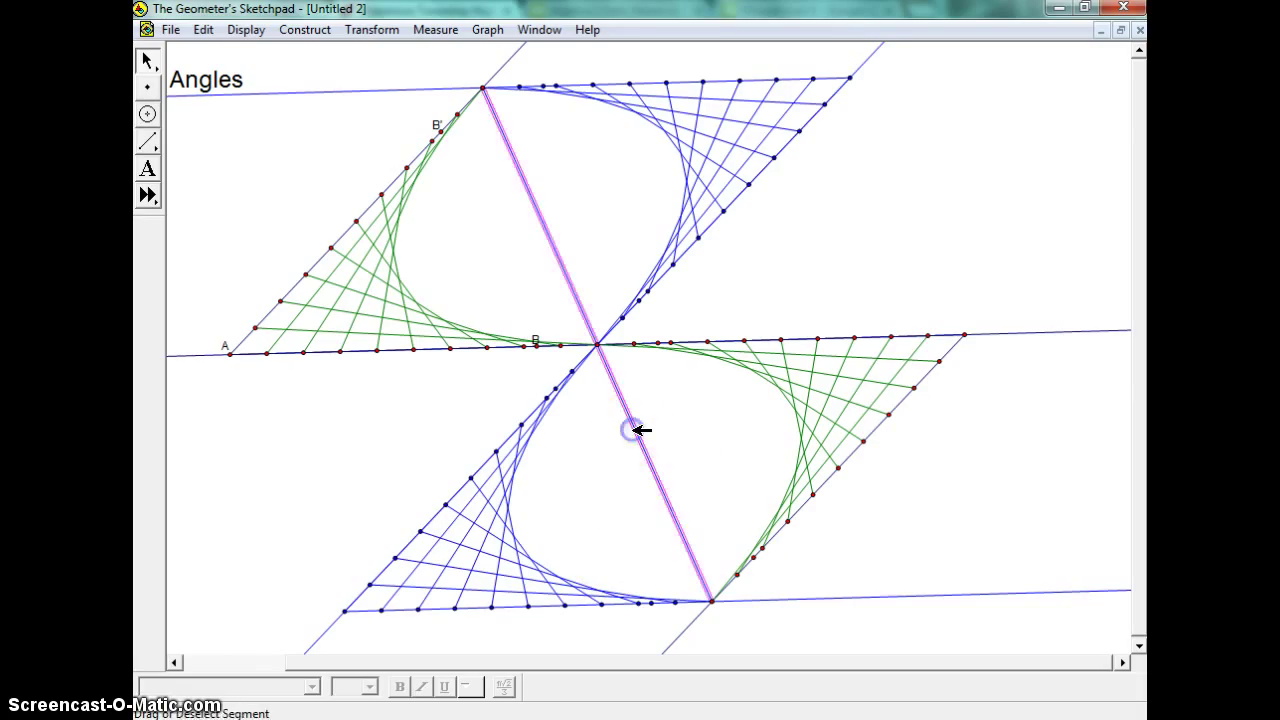
left_click(245, 30)
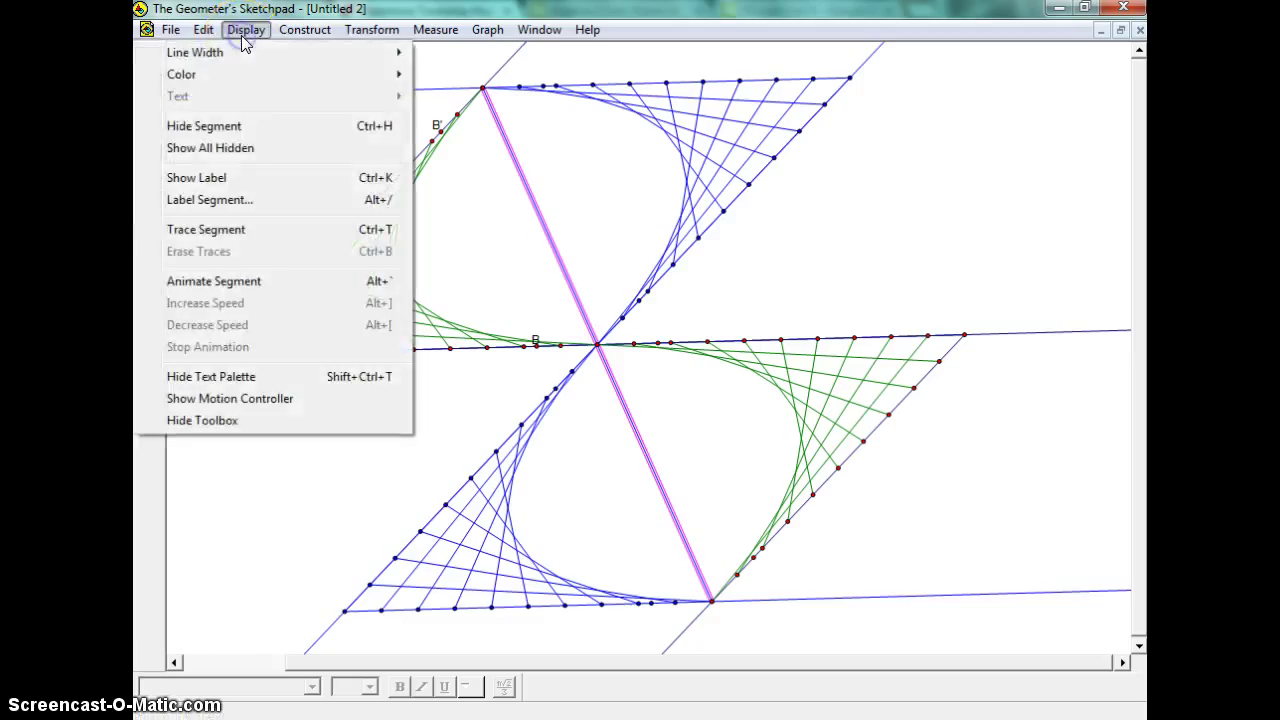
left_click(226, 127)
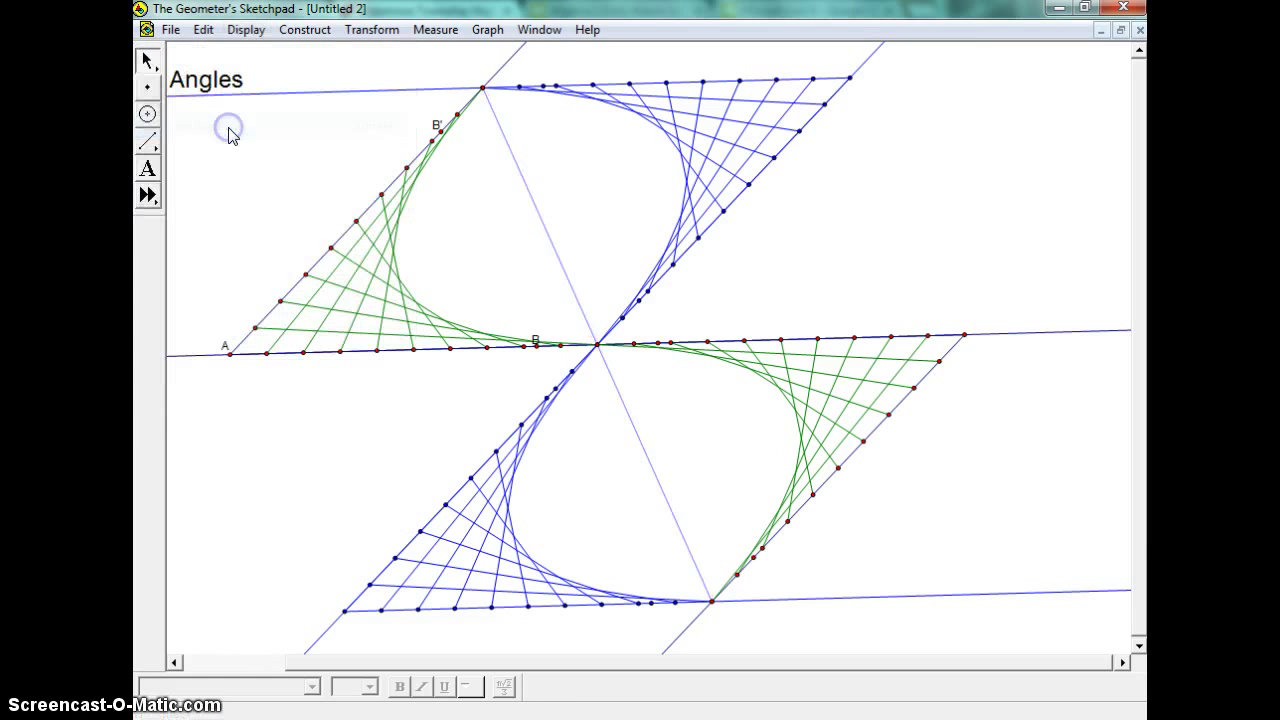
left_click(1075, 332)
left_click(1005, 590, "shift")
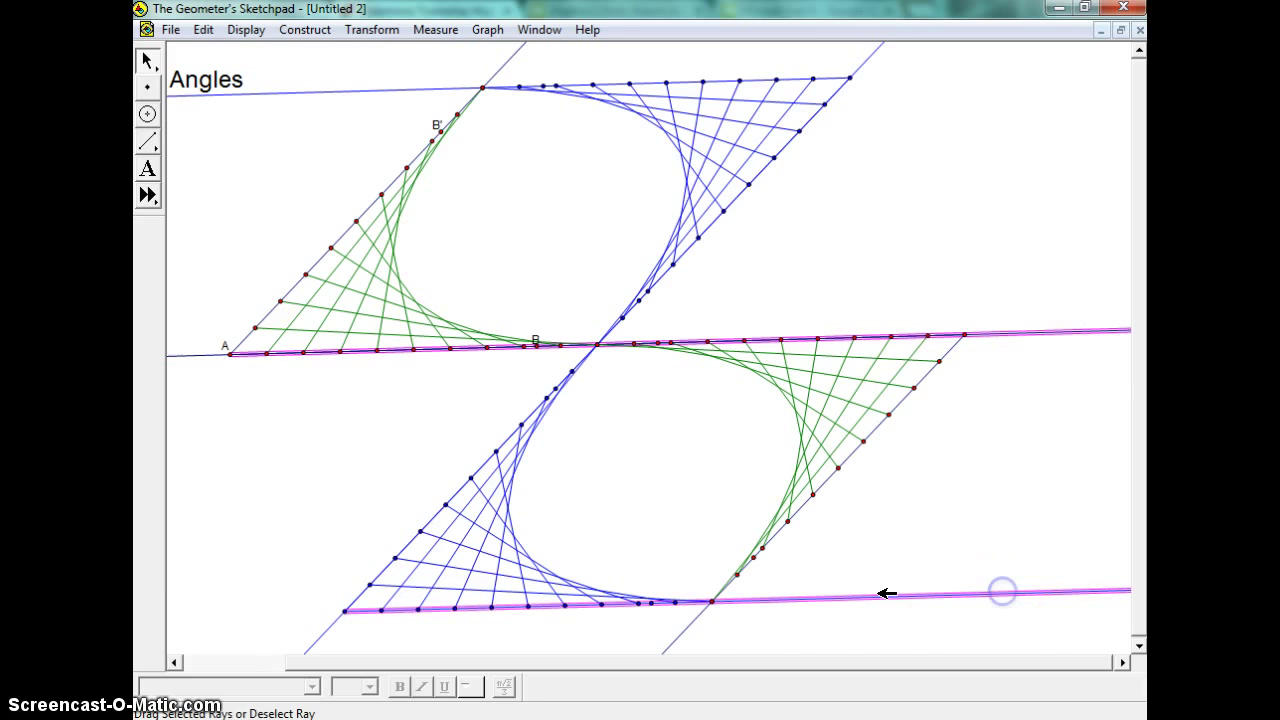
left_click(700, 622)
Hide all eight rays that form the sides of the four string art angles, keeping their points and strings.
left_click(702, 610)
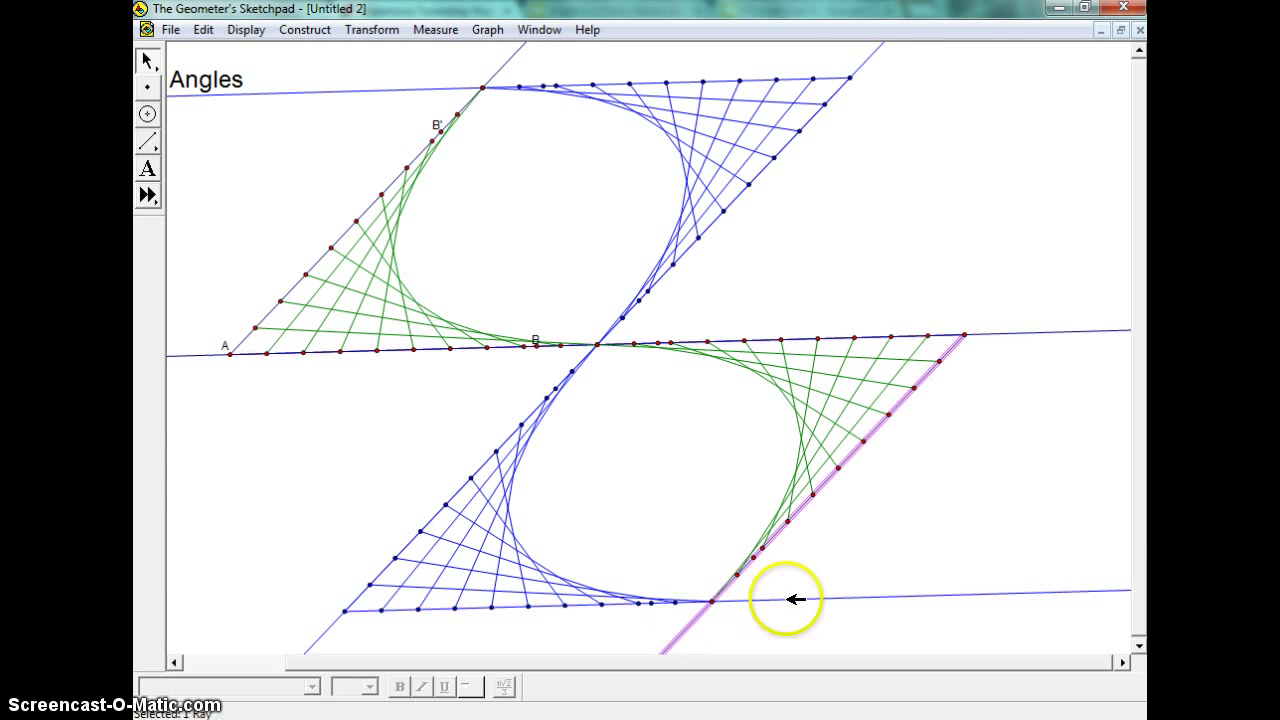
left_click(790, 598, "shift")
left_click(1013, 330, "shift")
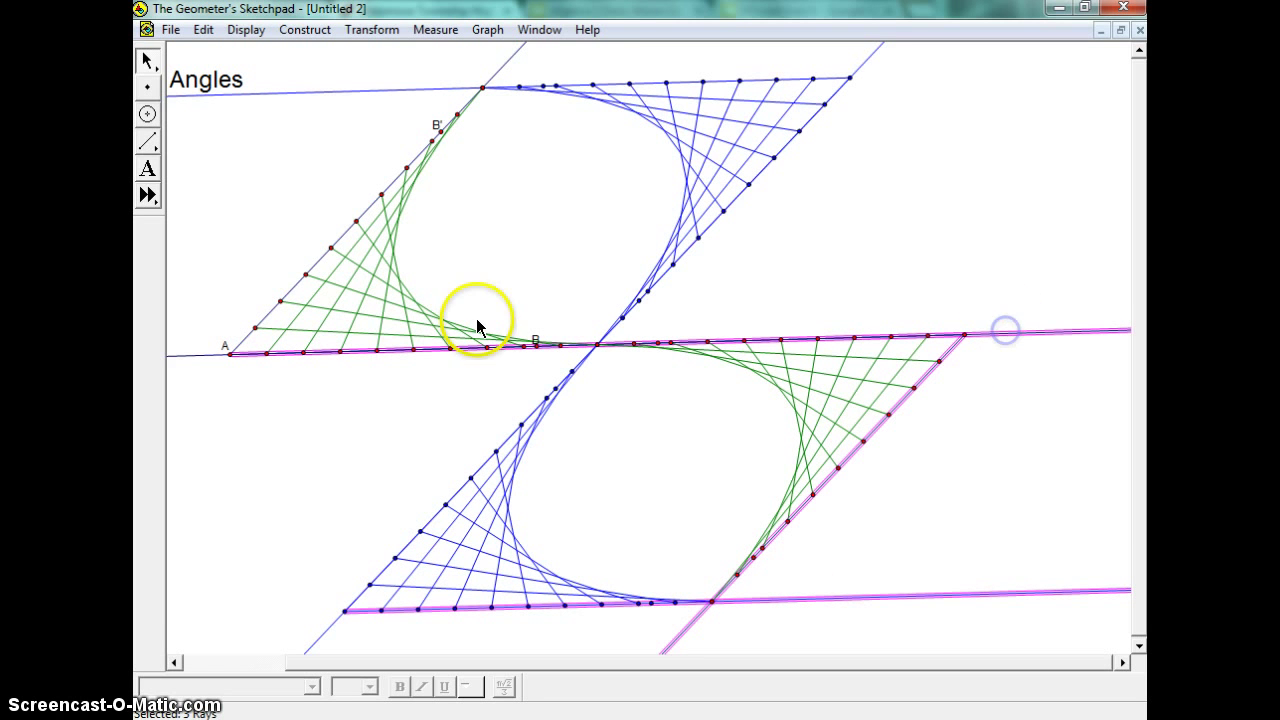
left_click(876, 49, "shift")
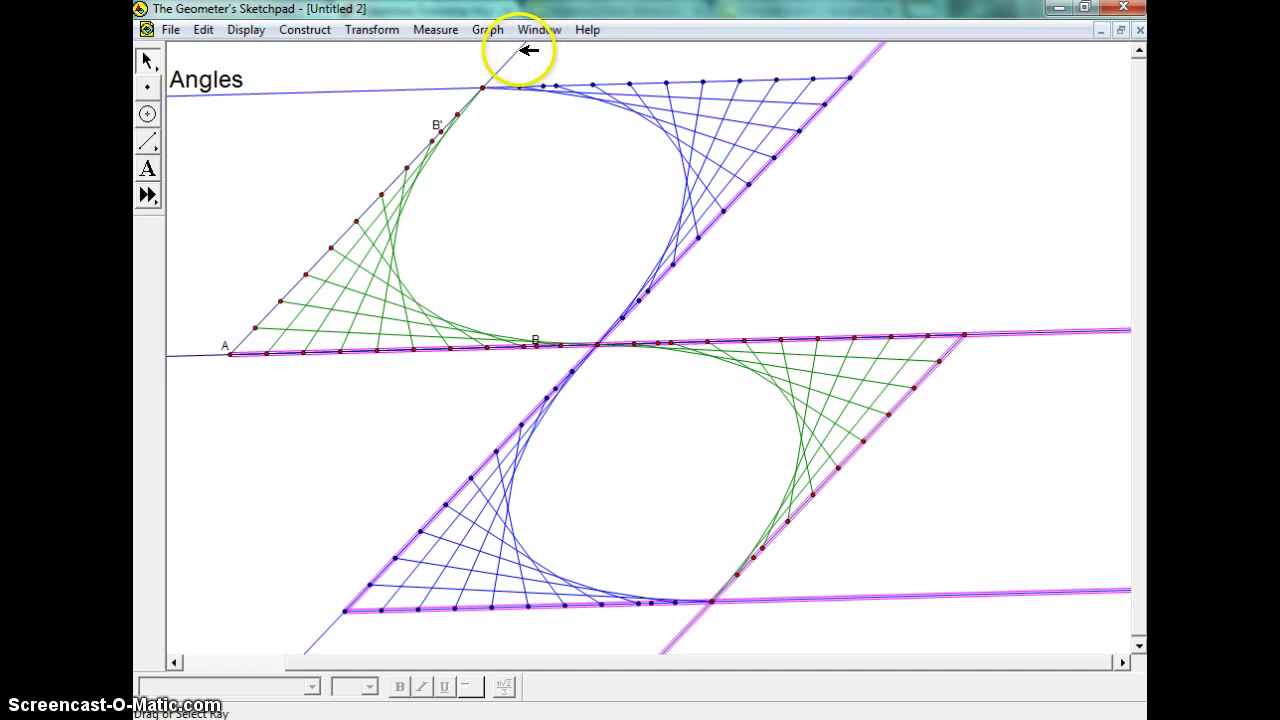
left_click(518, 50, "shift")
left_click(378, 92, "shift")
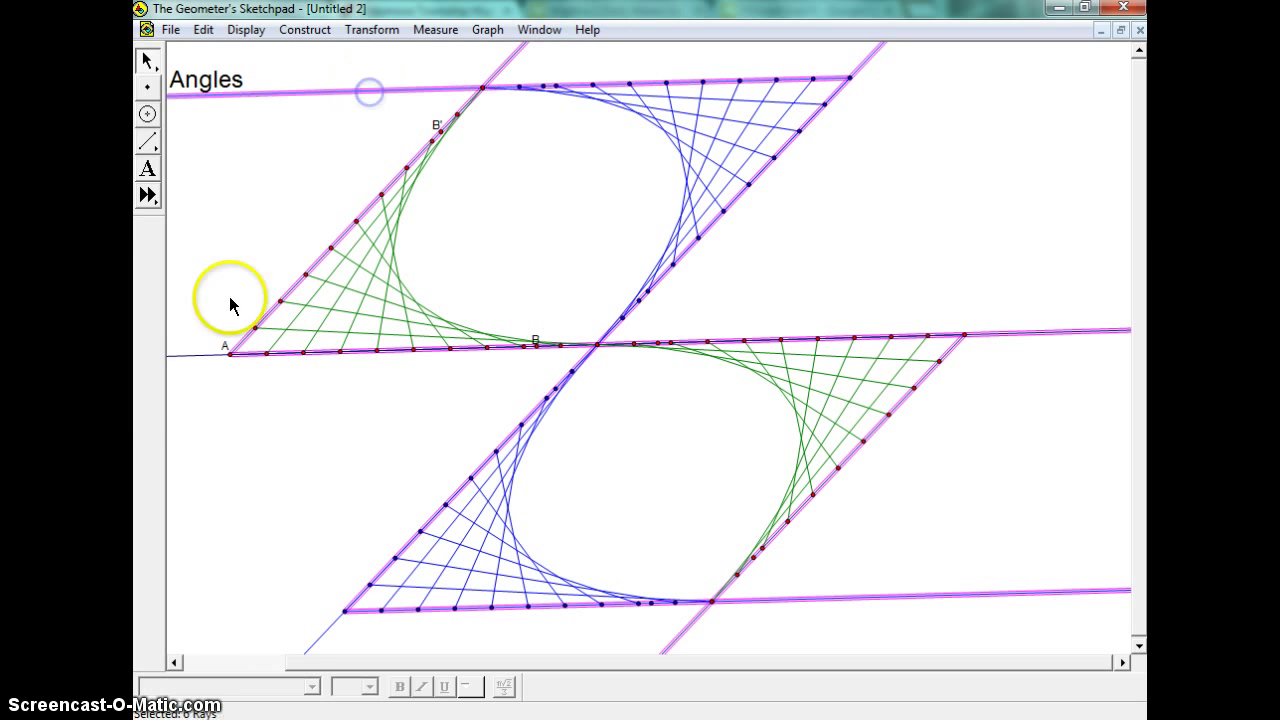
left_click(194, 353, "shift")
left_click(332, 630, "shift")
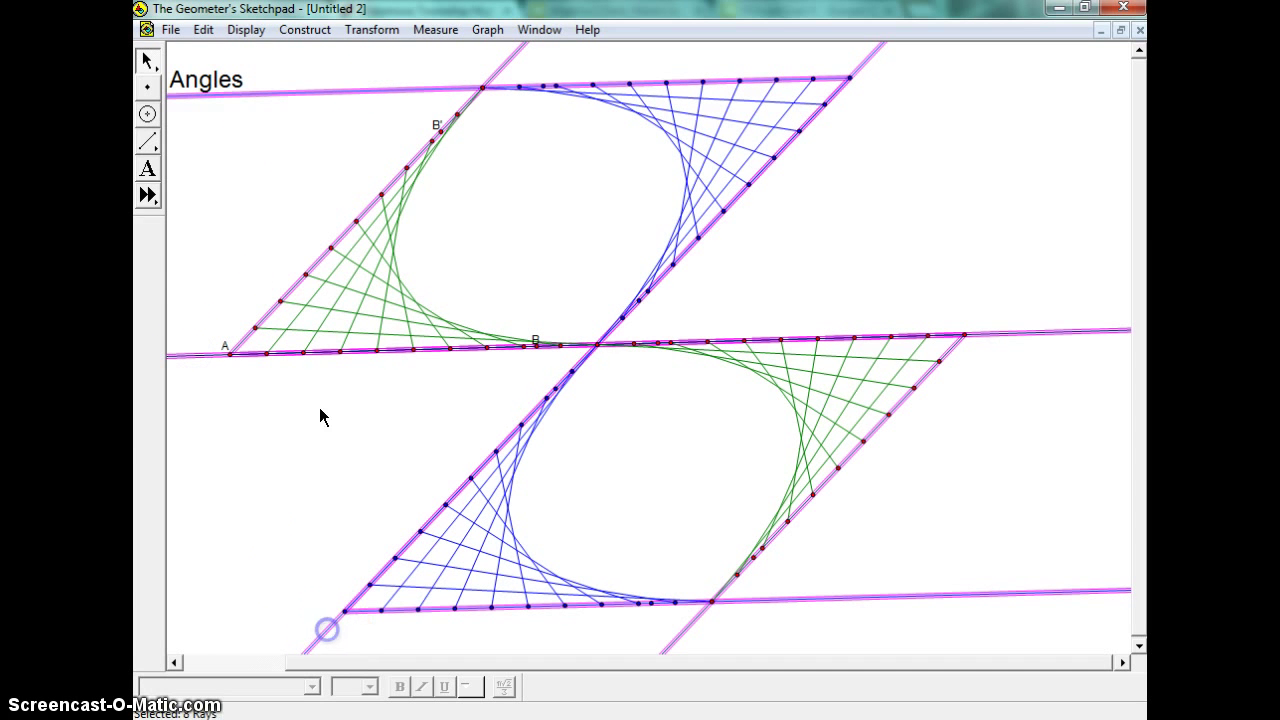
left_click(246, 30)
left_click(192, 126)
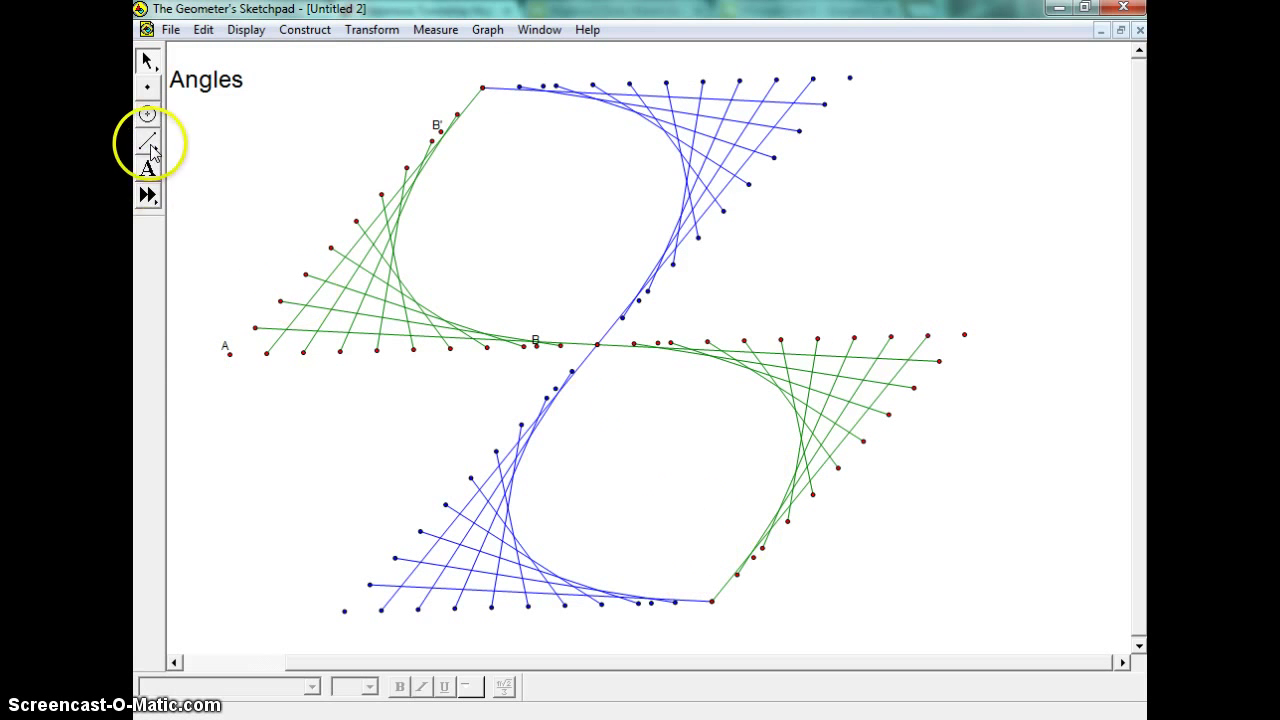
Draw segments between the vertices and outermost points of all four string art angles to replace their hidden sides.
left_click(150, 146)
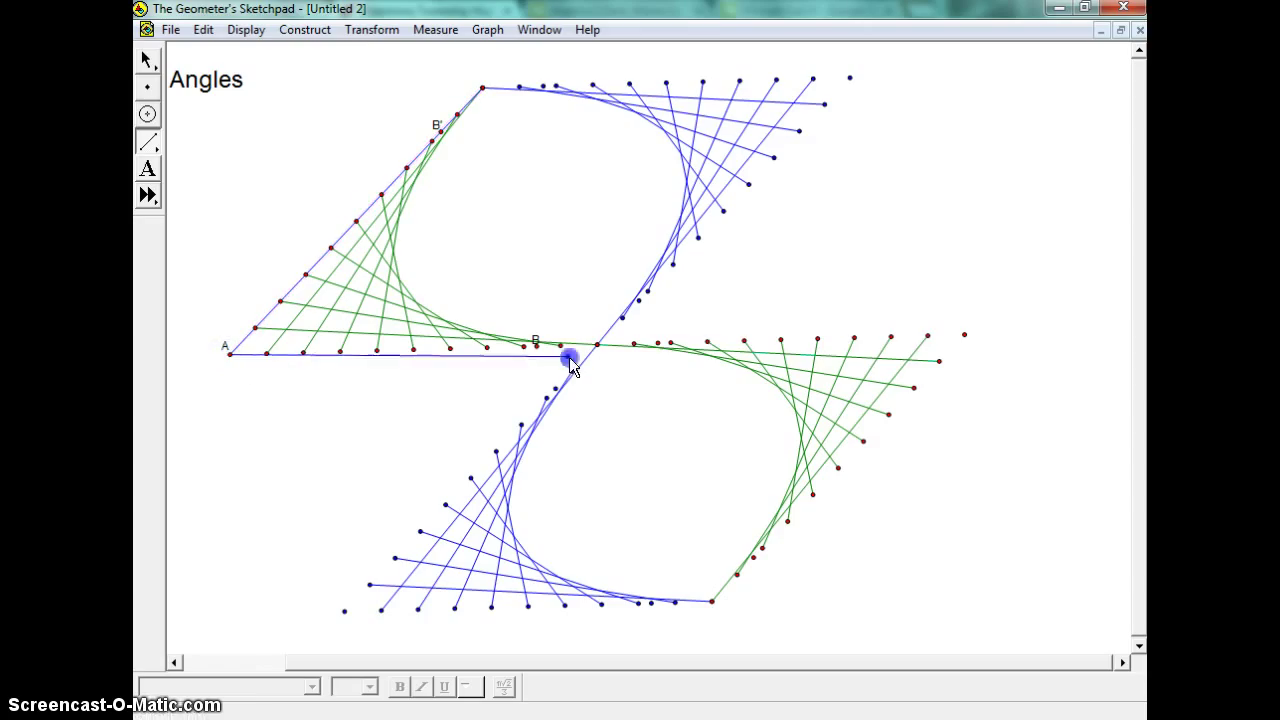
left_click_drag(570, 362, 703, 607)
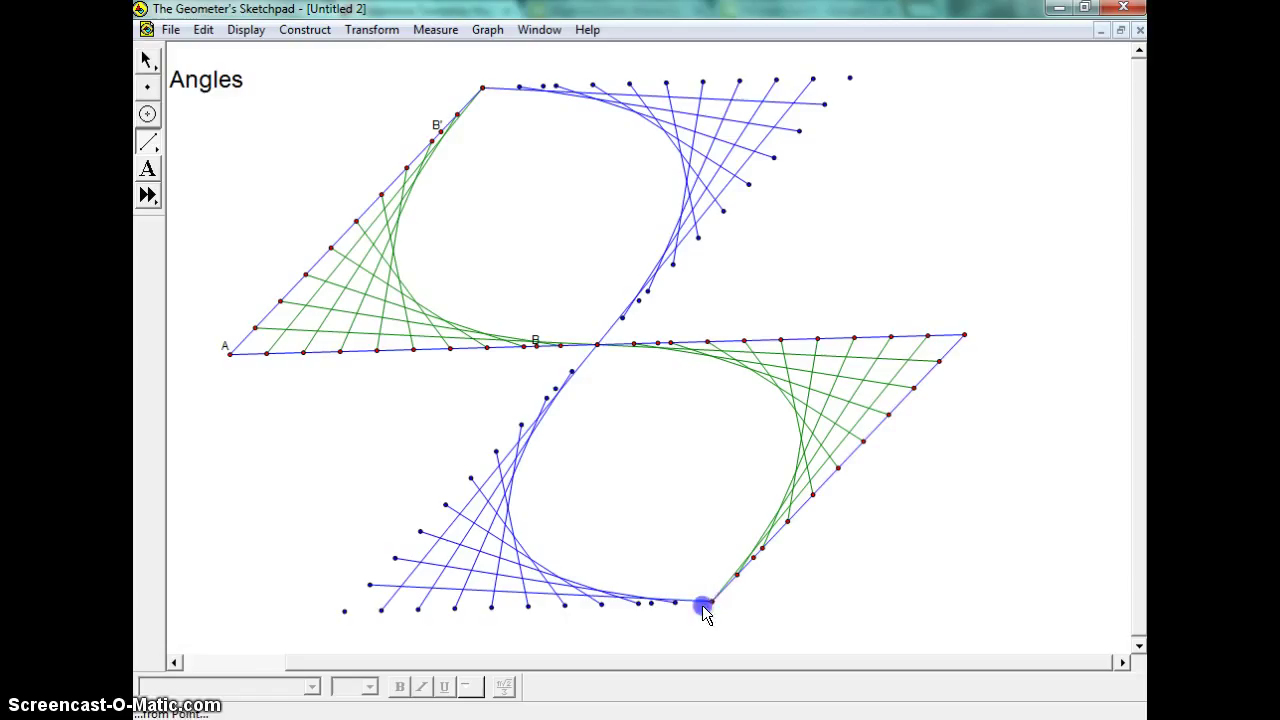
left_click_drag(343, 618, 536, 420)
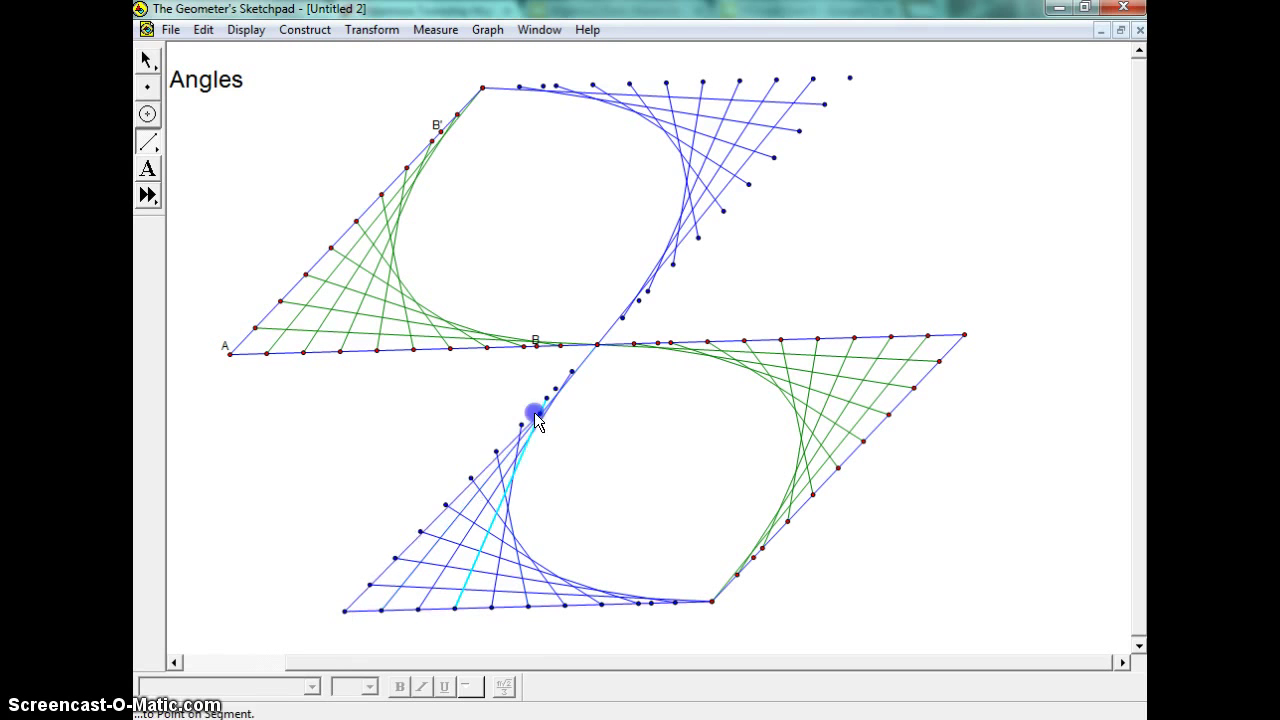
left_click_drag(632, 328, 850, 78)
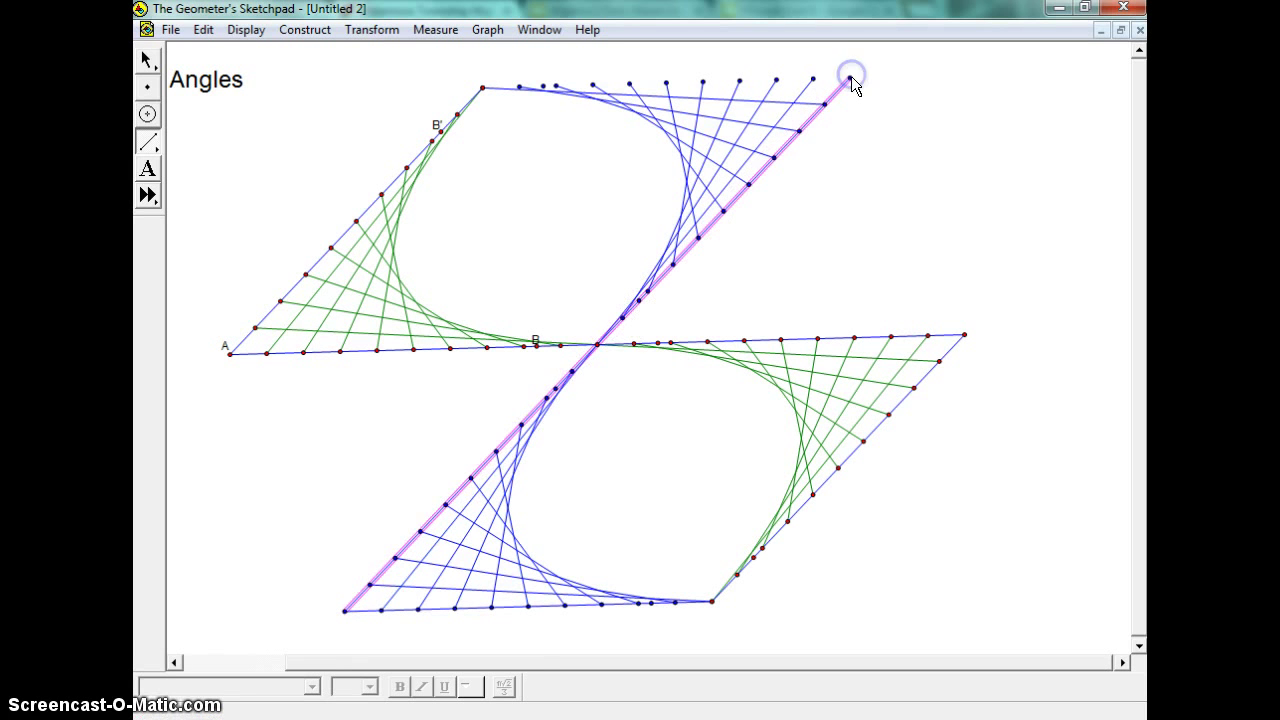
left_click_drag(553, 86, 848, 80)
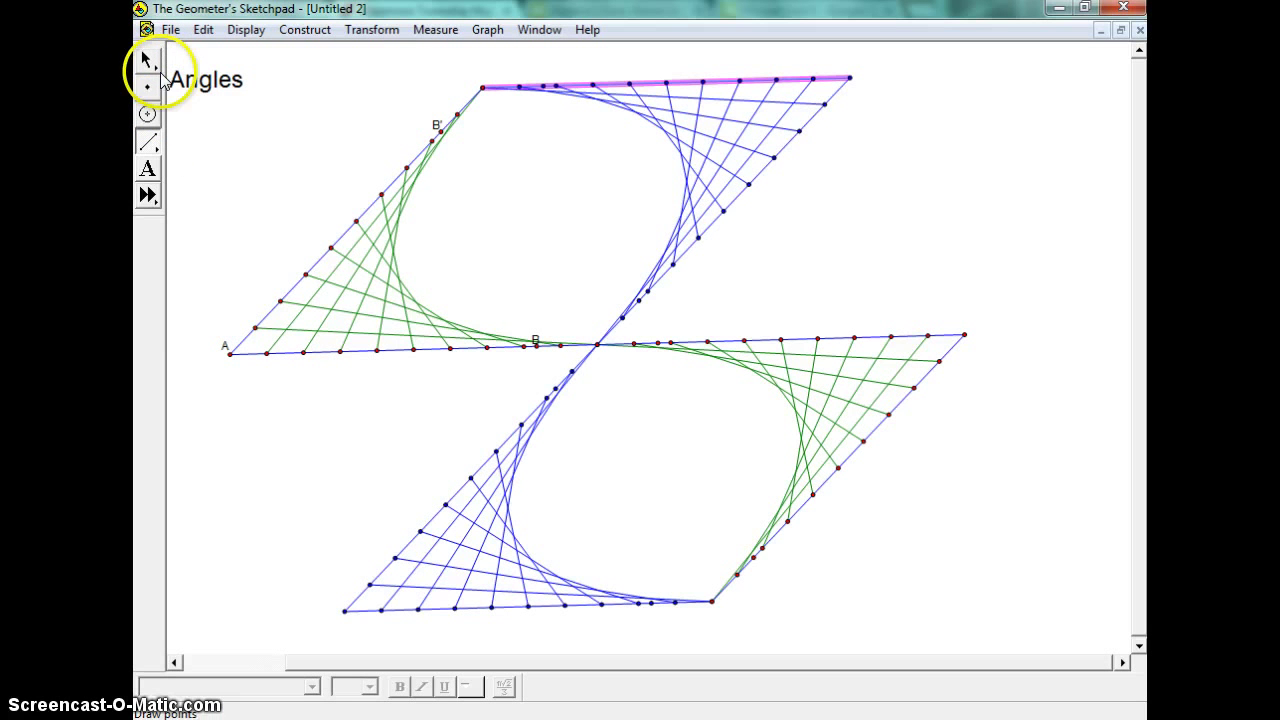
left_click(150, 60)
left_click(362, 93)
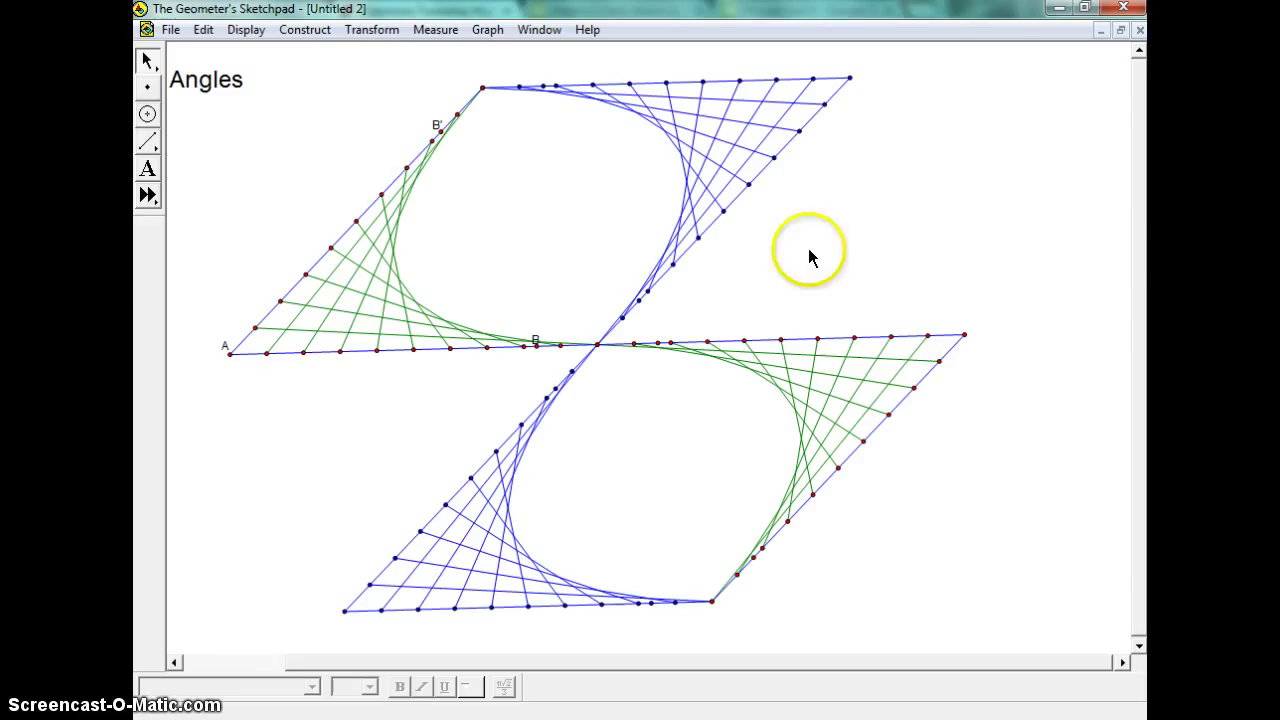
left_click_drag(616, 664, 465, 664)
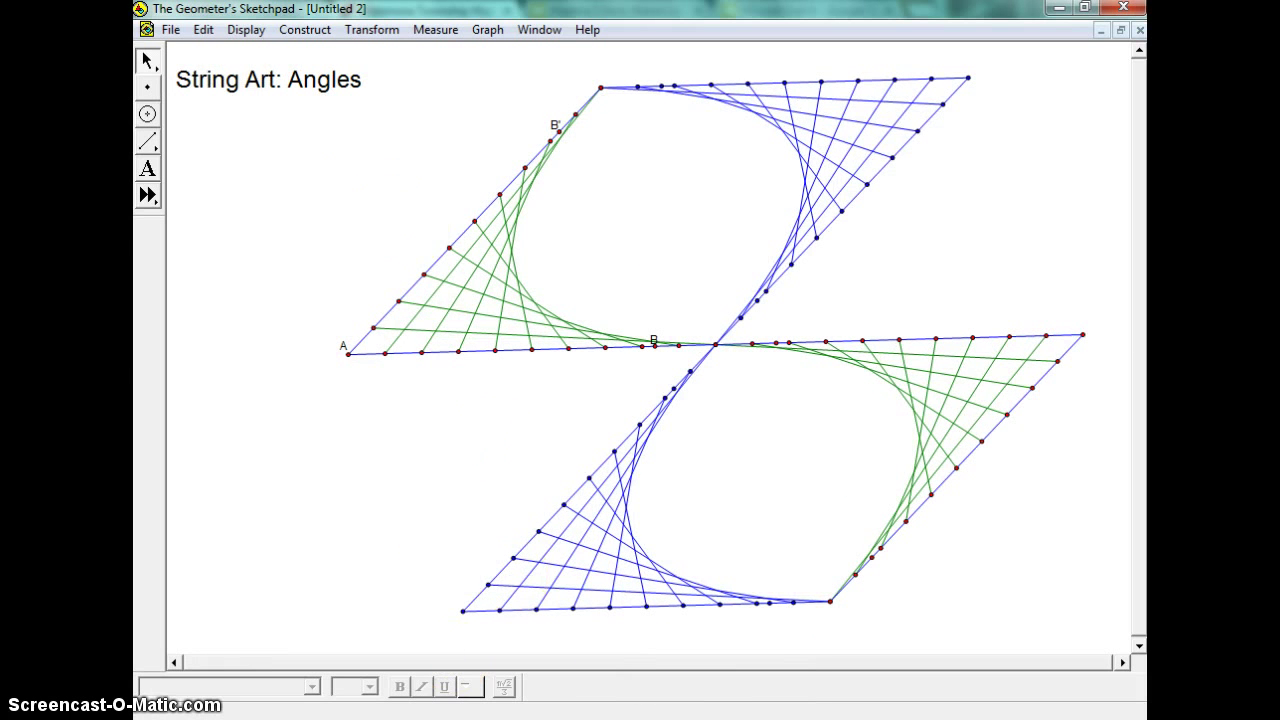